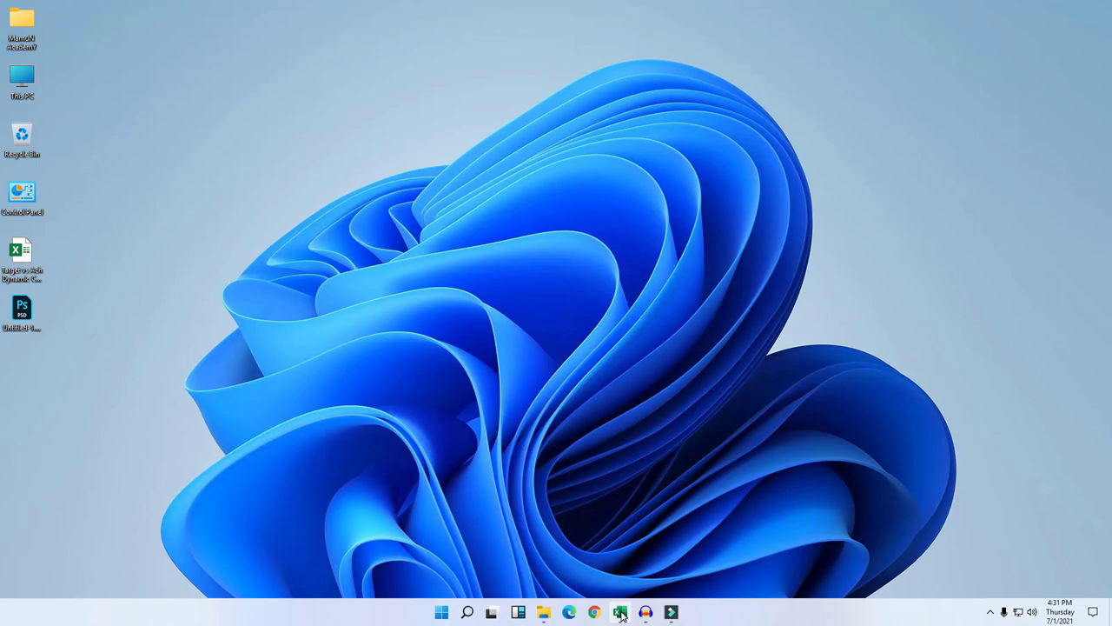
# - Bring up the Excel workbook with the finished Target vs Achv chart and its 29.50 LM Sales line
pyautogui.click(622, 614)
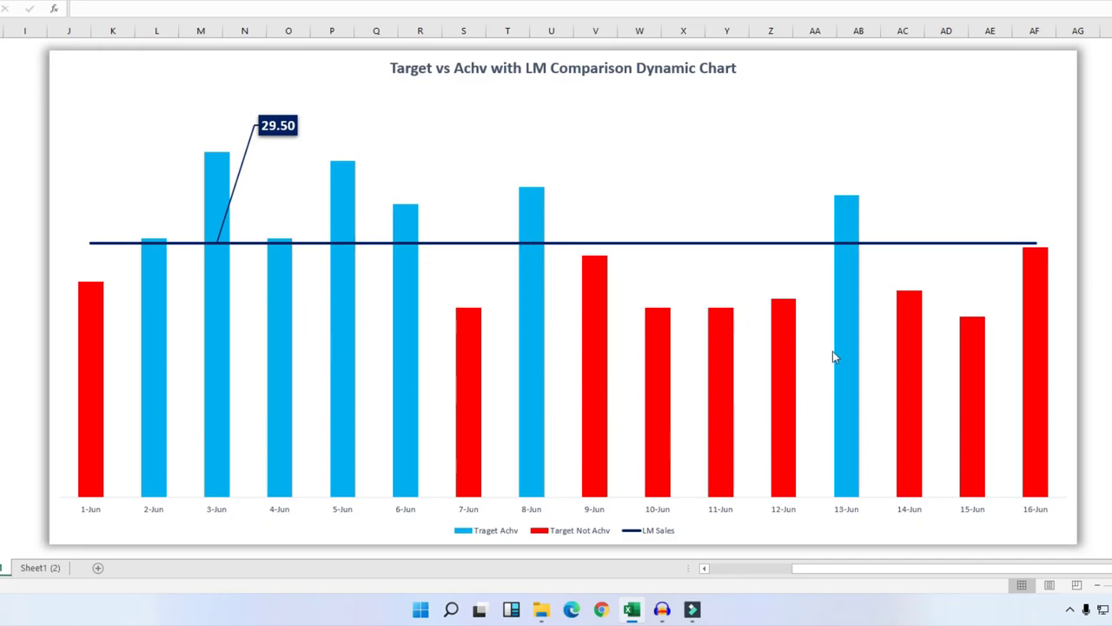
pyautogui.moveTo(846, 395)
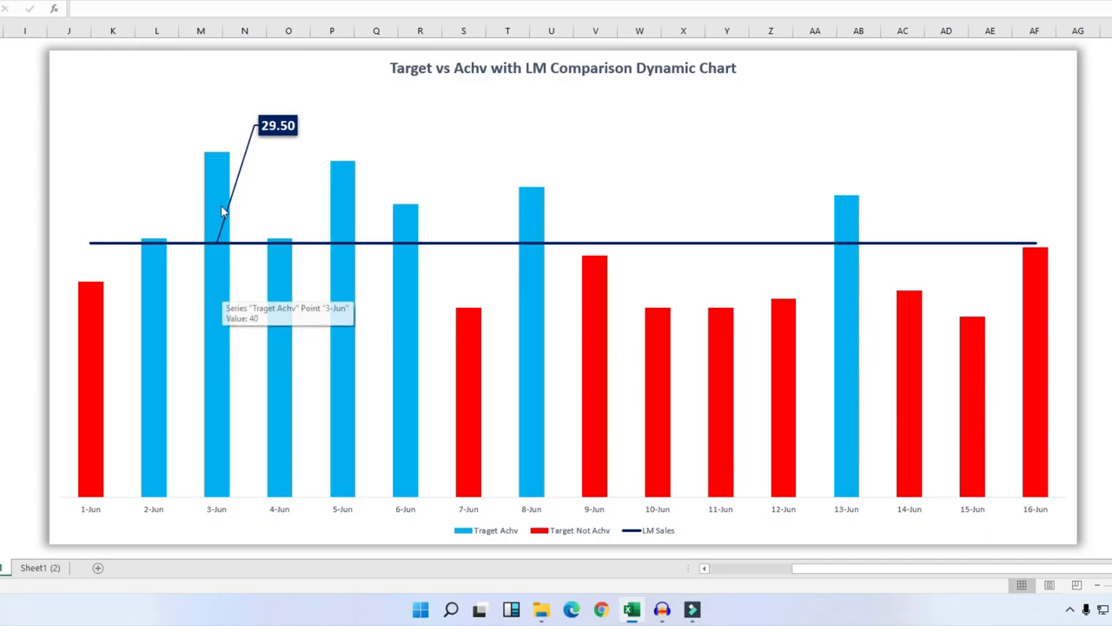
pyautogui.moveTo(221, 184)
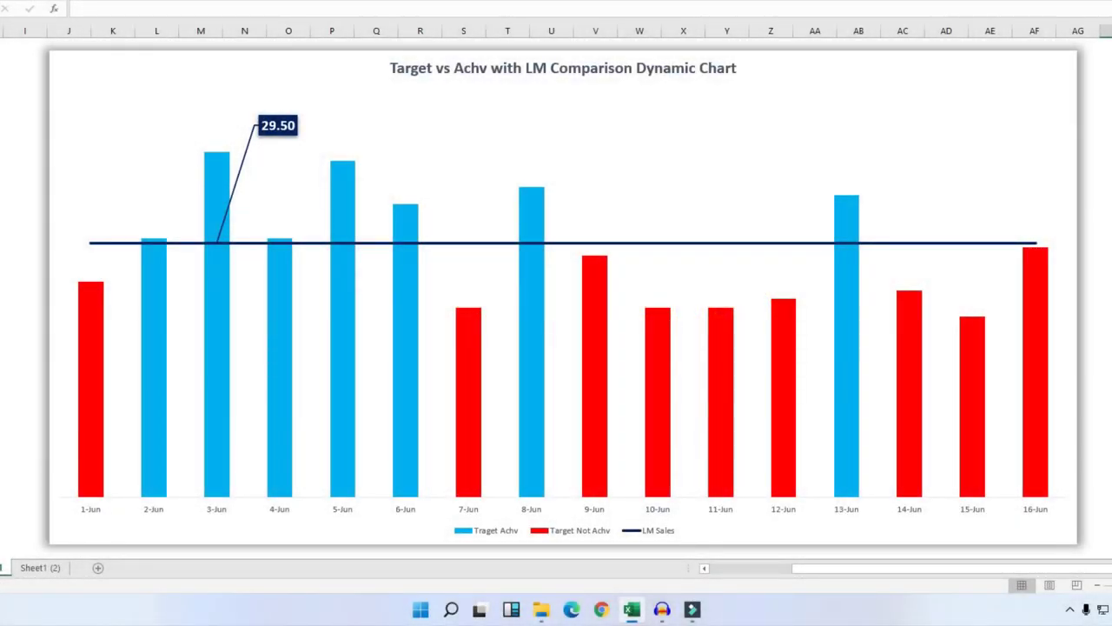
# - Recalculate the RAND sales data five times with F9 so the chart's bars and red/blue colours refresh
pyautogui.press('F9')
pyautogui.press('F9')
pyautogui.press('F9')
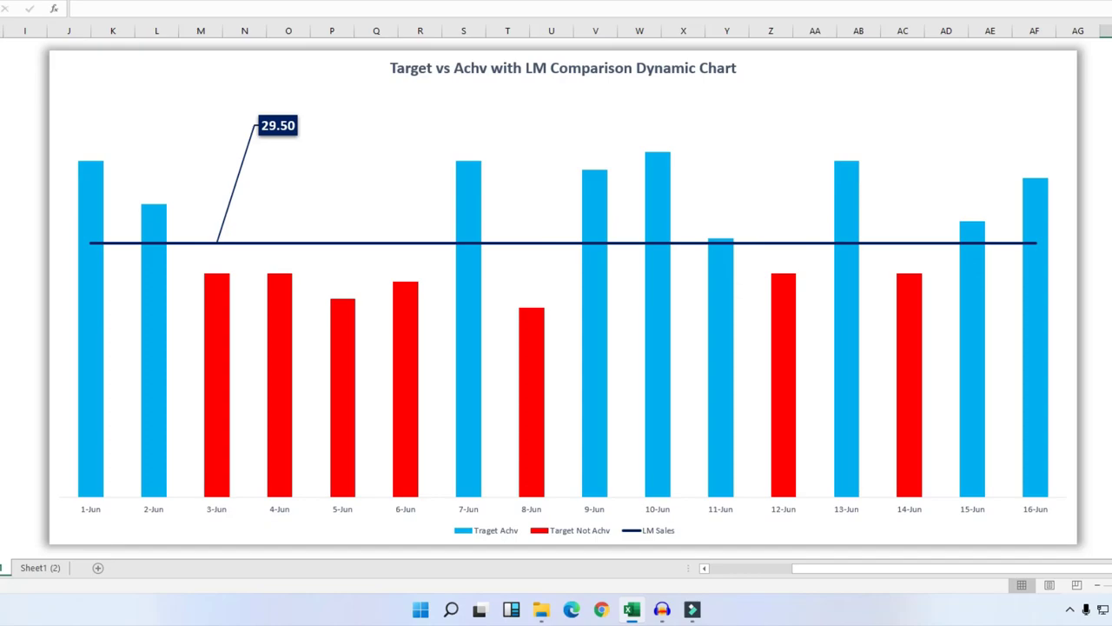
pyautogui.press('F9')
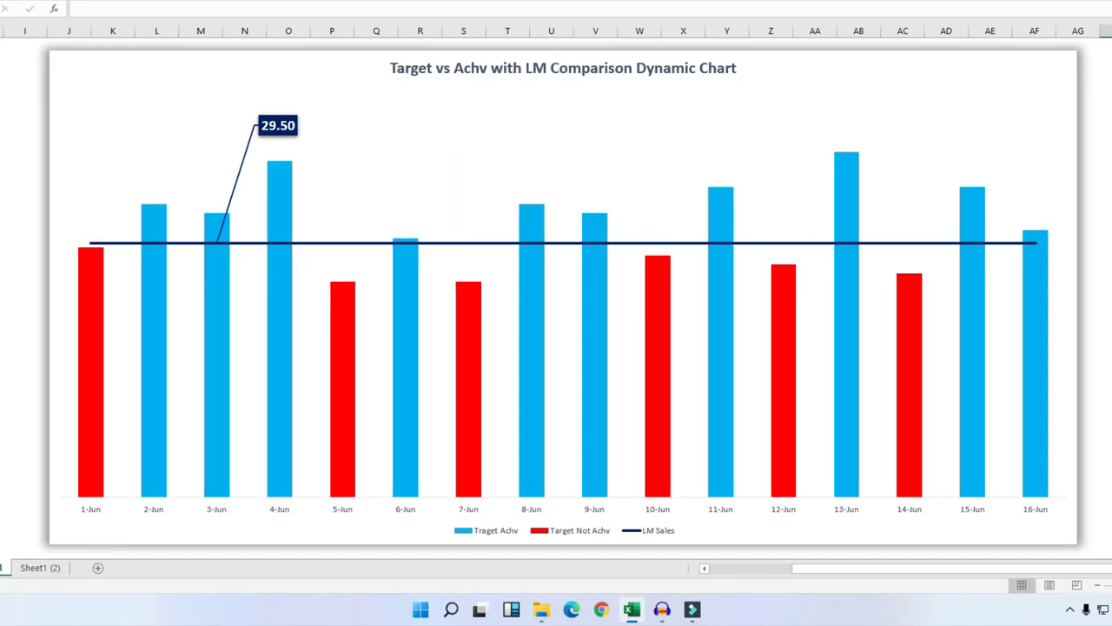
pyautogui.press('F9')
pyautogui.press('F9')
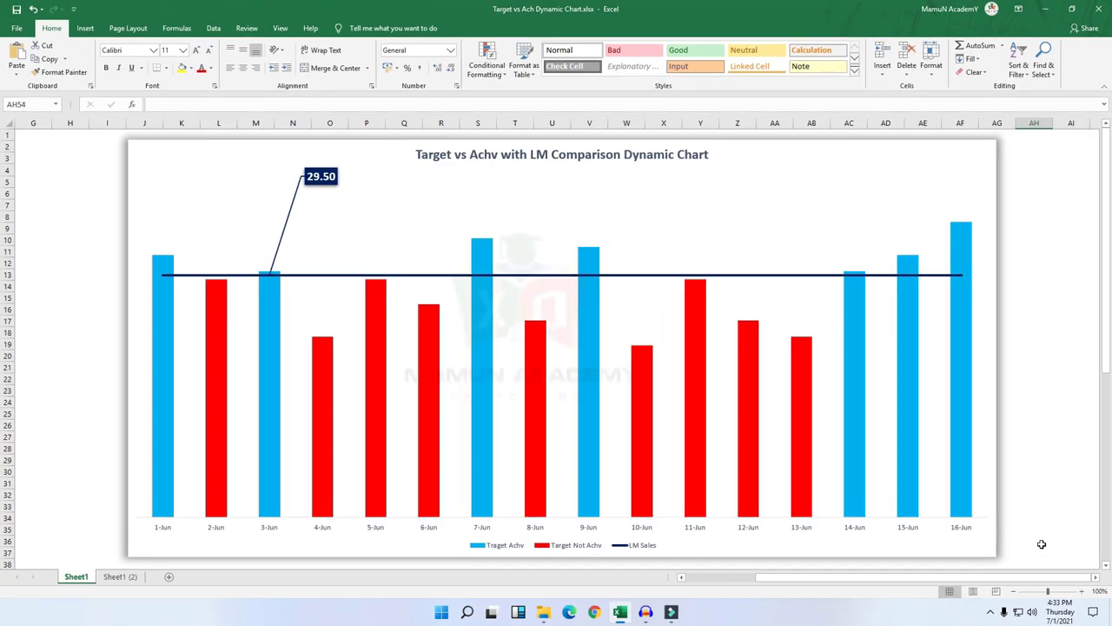
pyautogui.press('F9')
pyautogui.press('F9')
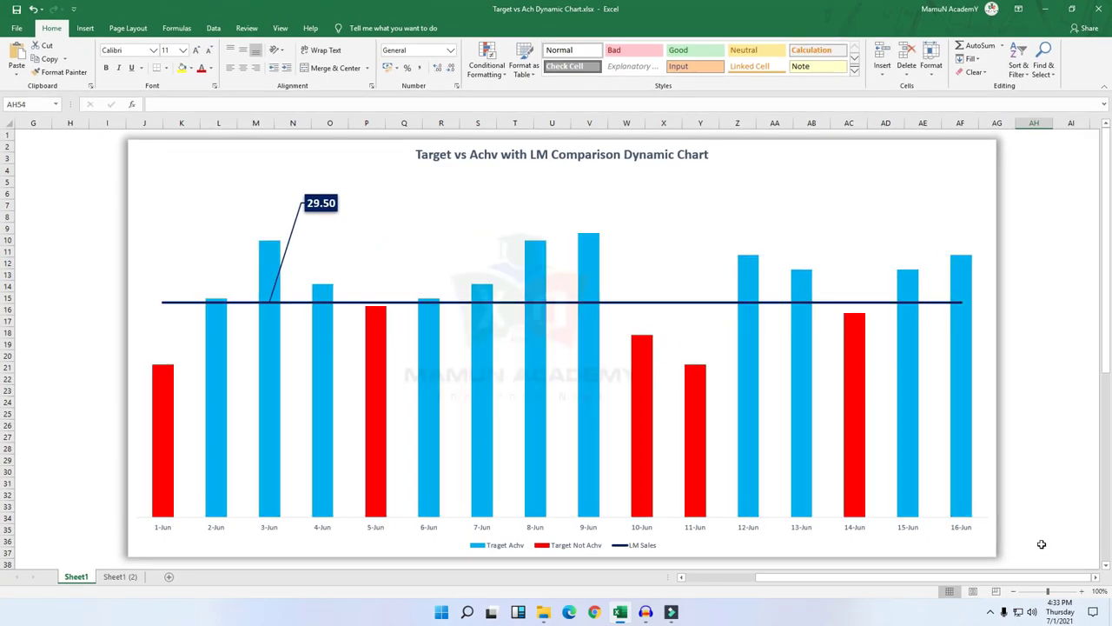
pyautogui.press('F9')
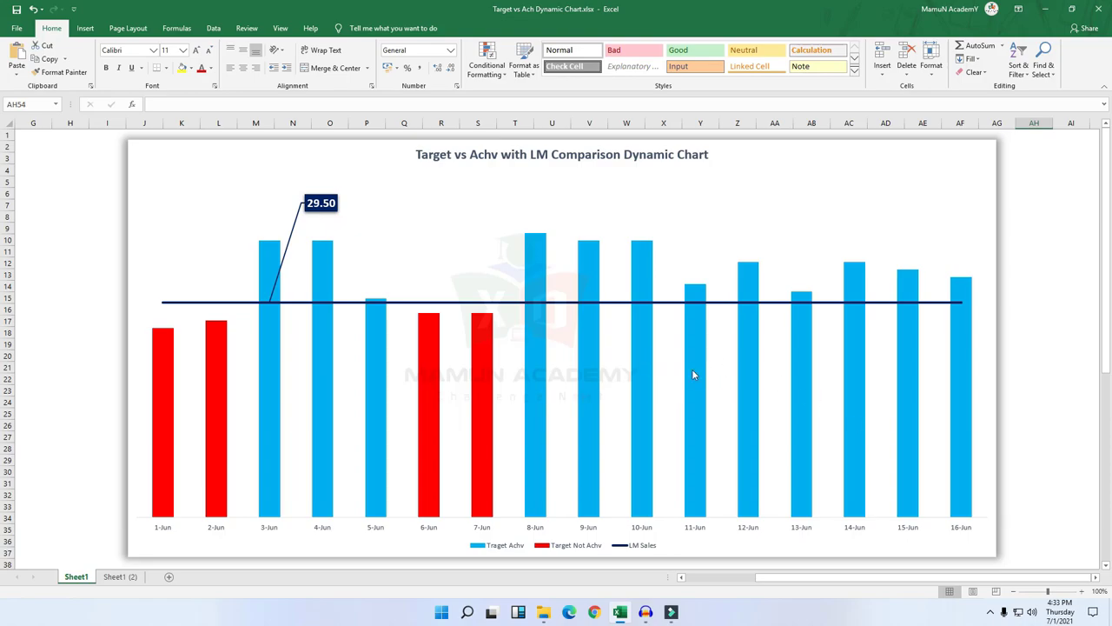
# - Switch to the Sheet1 (2) data sheet and recalculate its random Achv values
pyautogui.click(112, 578)
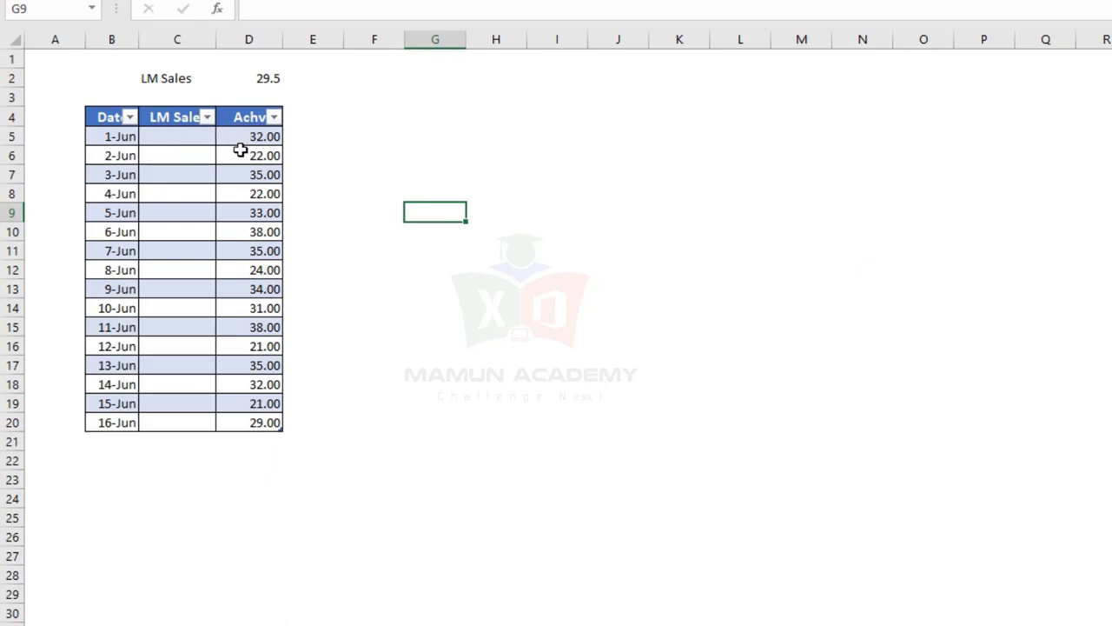
pyautogui.click(271, 489)
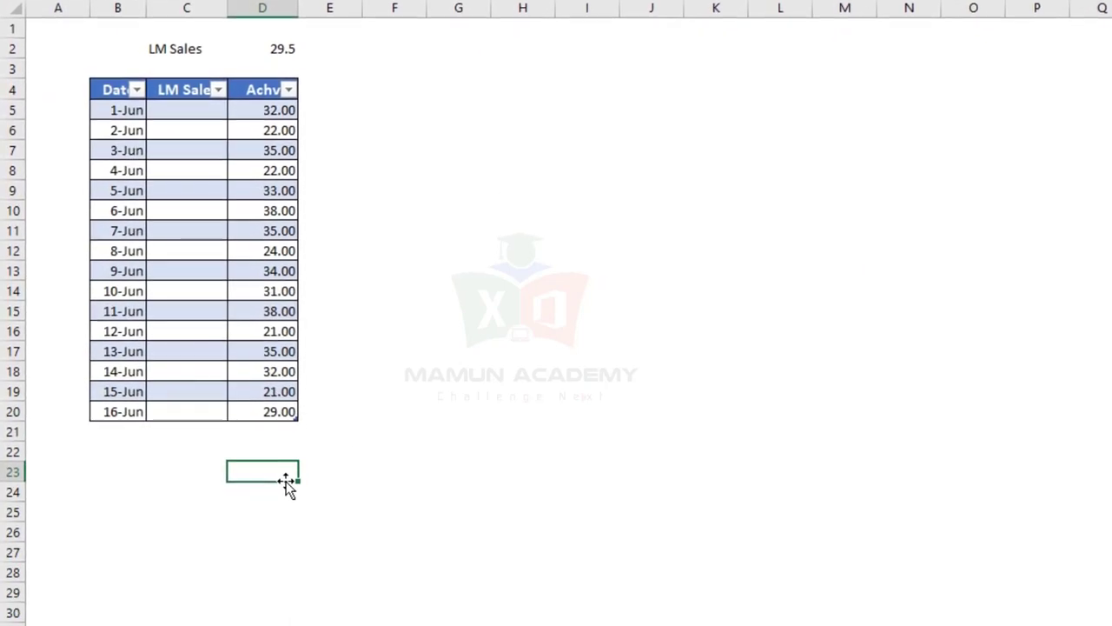
pyautogui.press('F9')
pyautogui.press('F9')
pyautogui.press('F9')
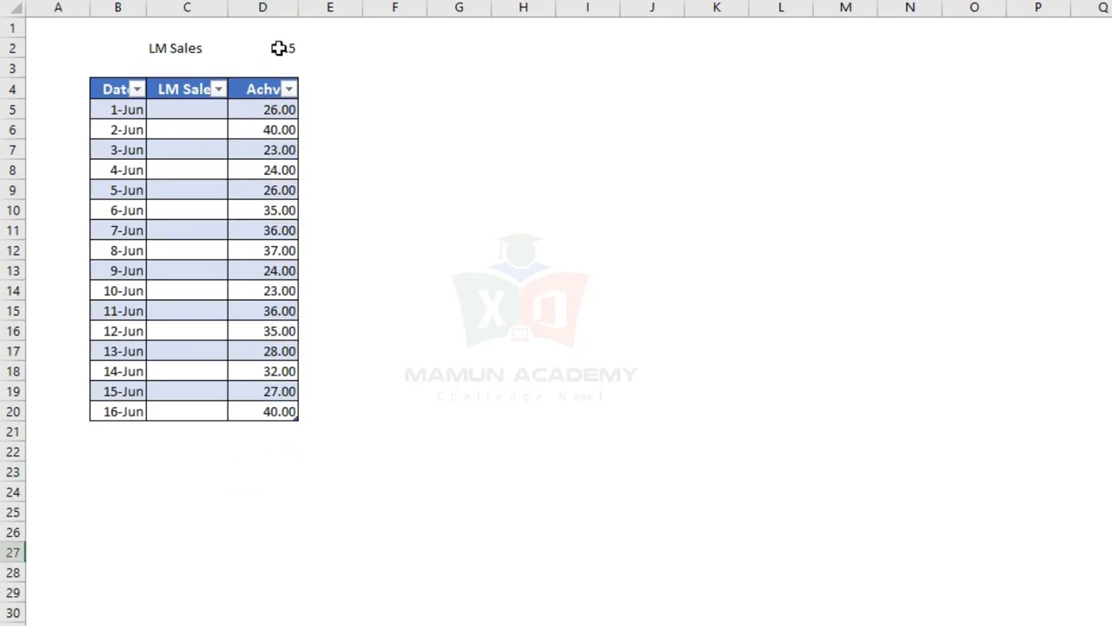
# - Fill LM Sales C5:C20 with the absolute formula =$D$2, giving 29.50 in every row
pyautogui.click(211, 111)
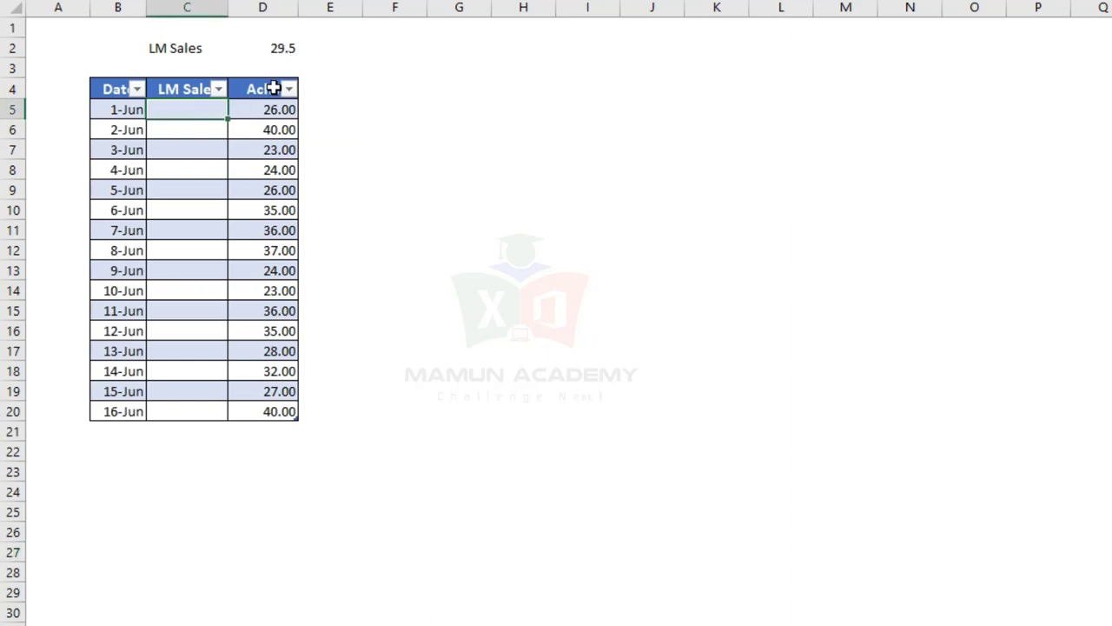
pyautogui.write('=')
pyautogui.click(288, 47)
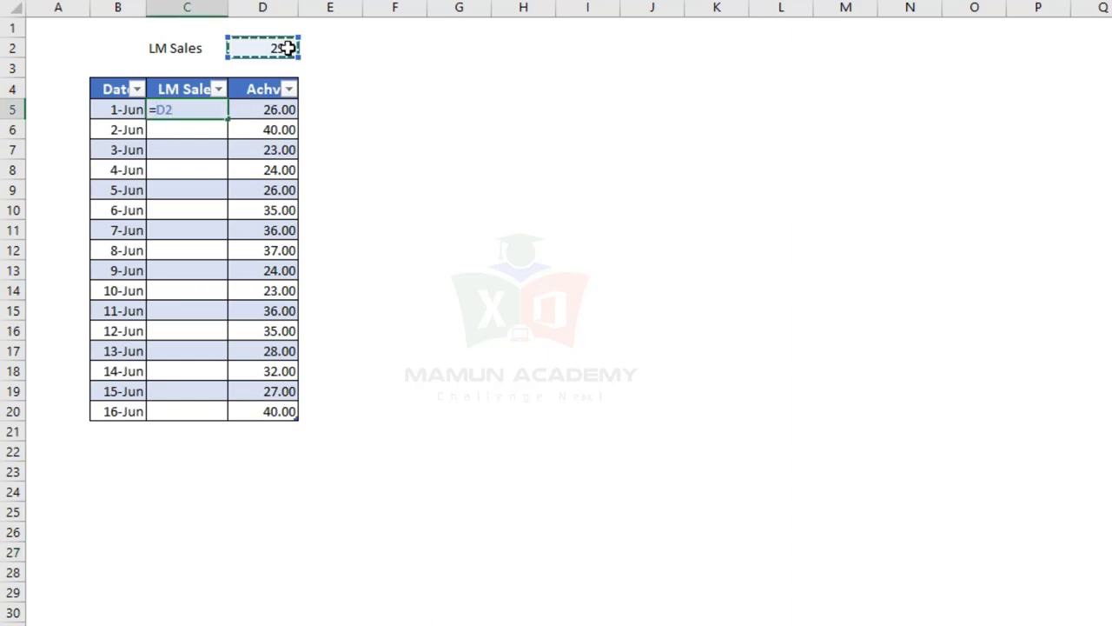
pyautogui.press('F4')
pyautogui.press('Return')
pyautogui.click(211, 109)
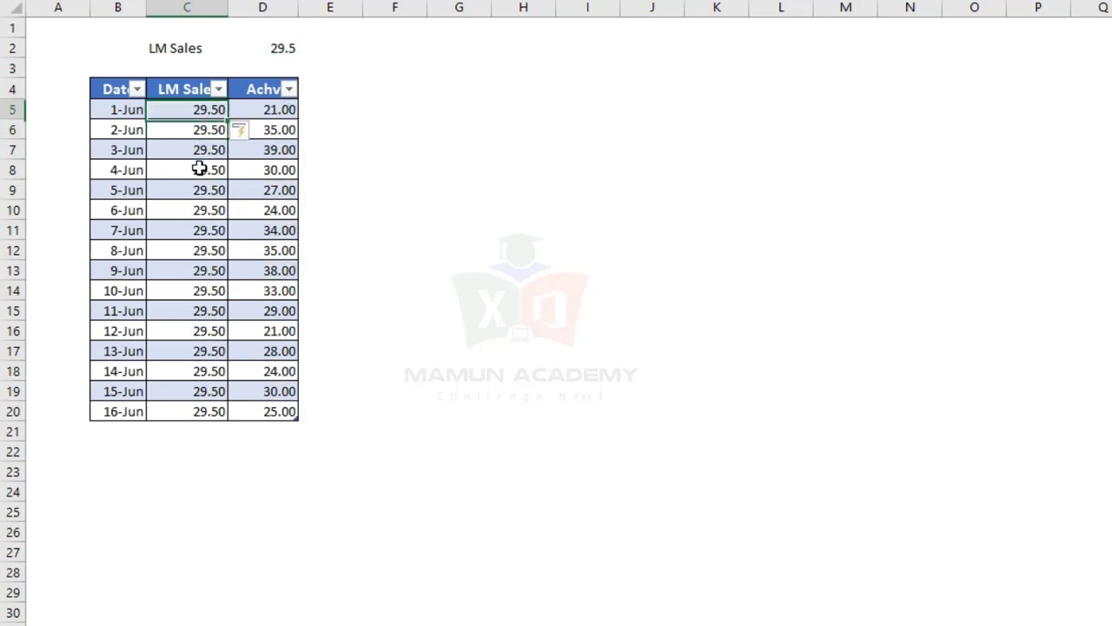
pyautogui.moveTo(199, 169); pyautogui.dragTo(198, 409)
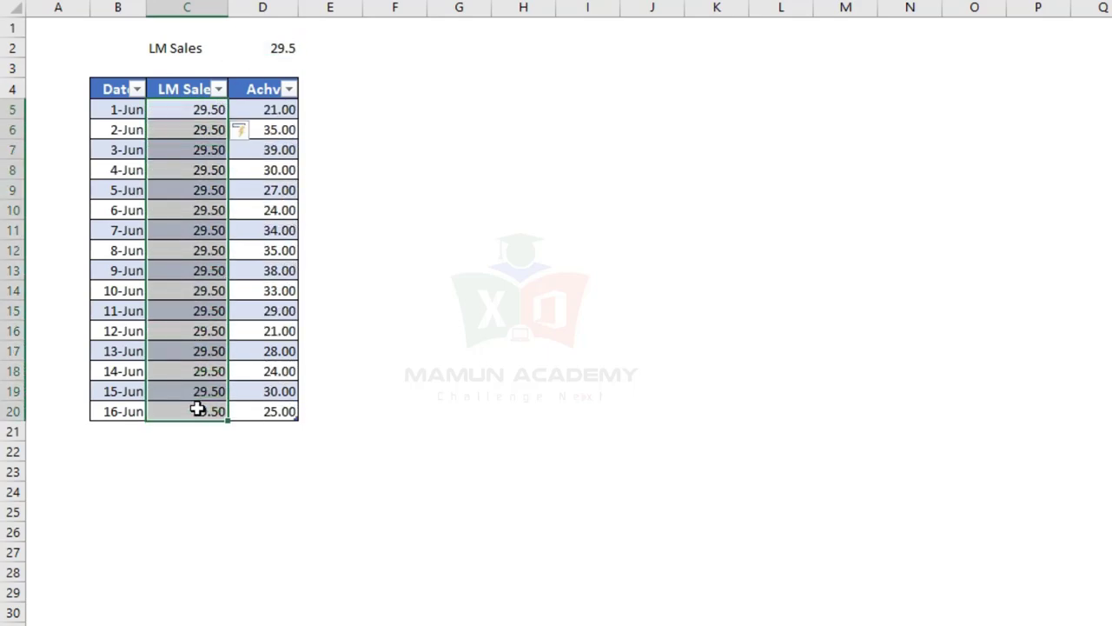
# - Inspect the table's dates and Achv values from D5 through D20
pyautogui.click(126, 110)
pyautogui.click(276, 110)
pyautogui.click(134, 129)
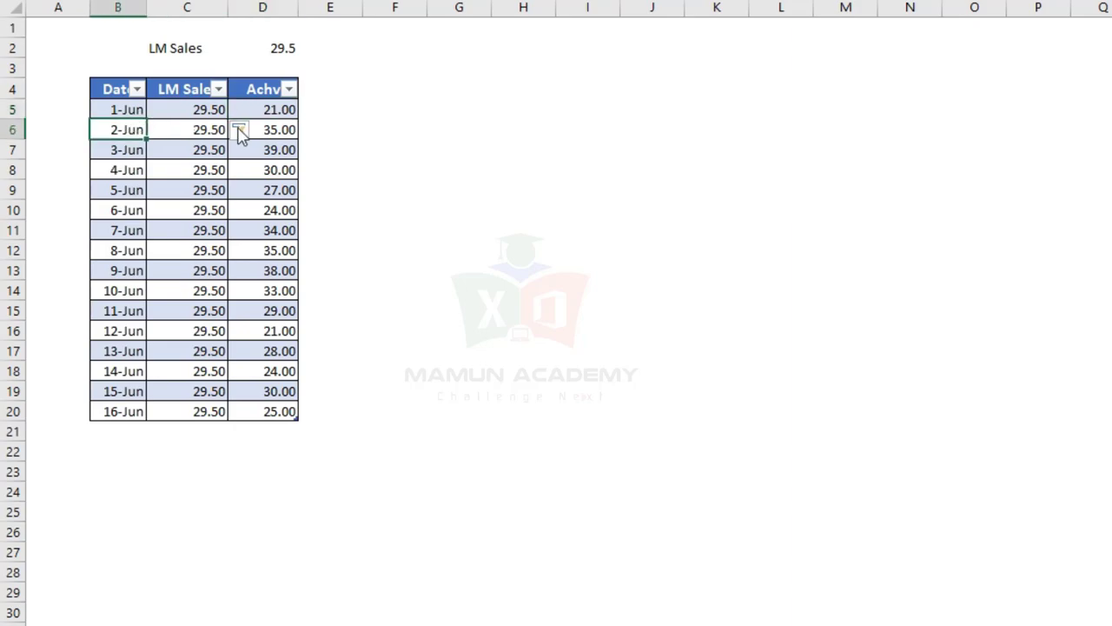
pyautogui.click(276, 127)
pyautogui.click(260, 187)
pyautogui.click(276, 310)
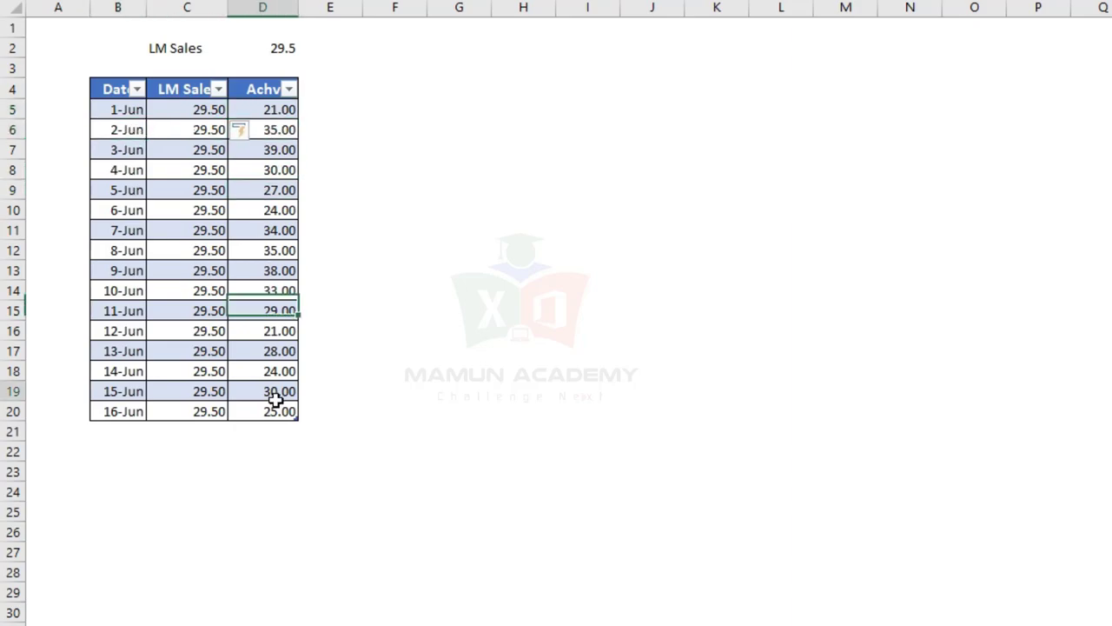
pyautogui.click(276, 391)
pyautogui.click(276, 271)
pyautogui.moveTo(287, 113); pyautogui.dragTo(276, 410)
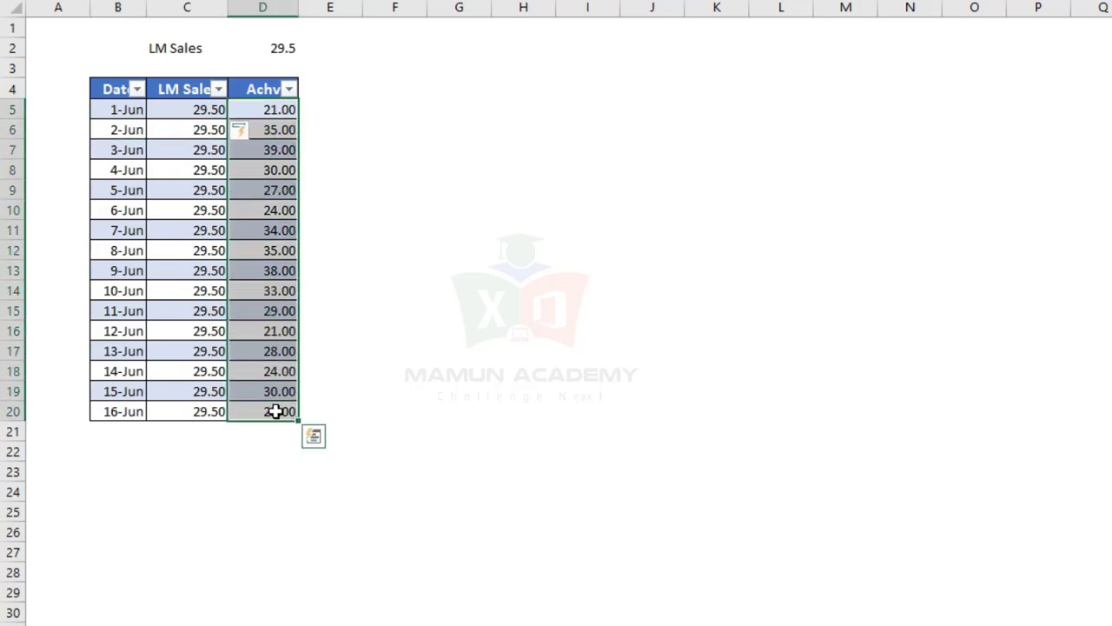
# - Re-check the LM Sales values C5:C20 and the 1-Jun and 2-Jun Achv values
pyautogui.click(280, 467)
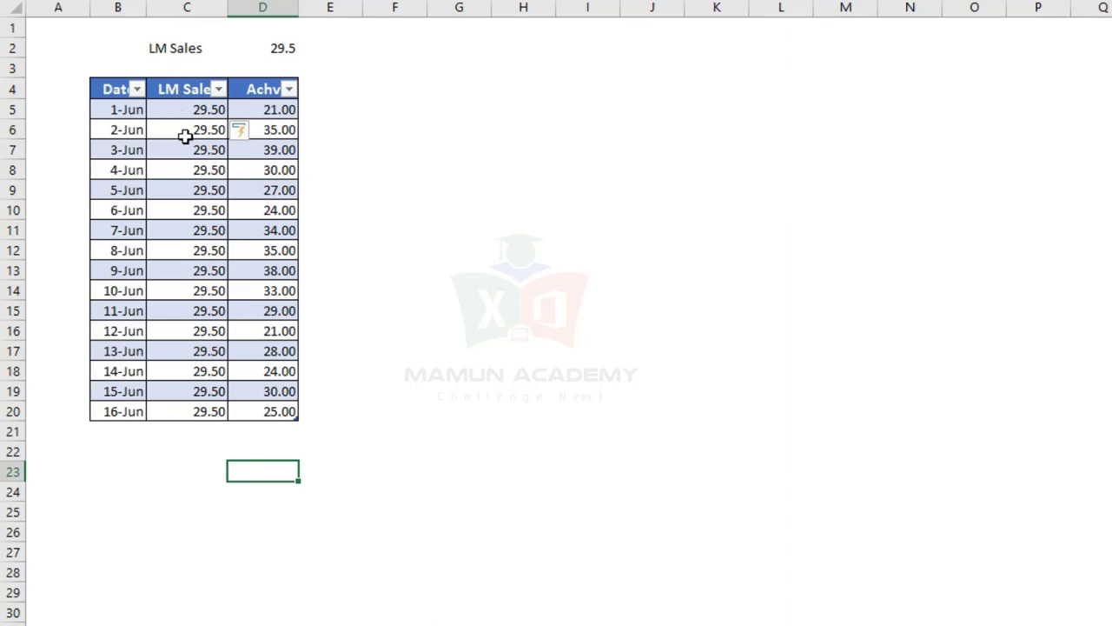
pyautogui.moveTo(192, 105); pyautogui.dragTo(193, 409)
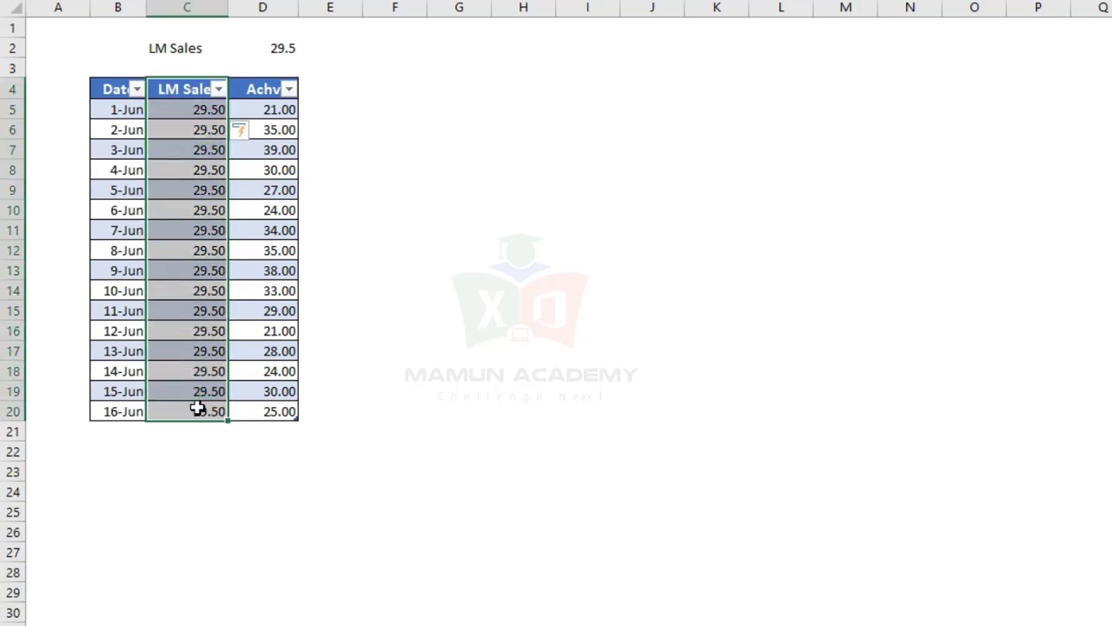
pyautogui.moveTo(289, 105); pyautogui.dragTo(280, 131)
pyautogui.click(280, 105)
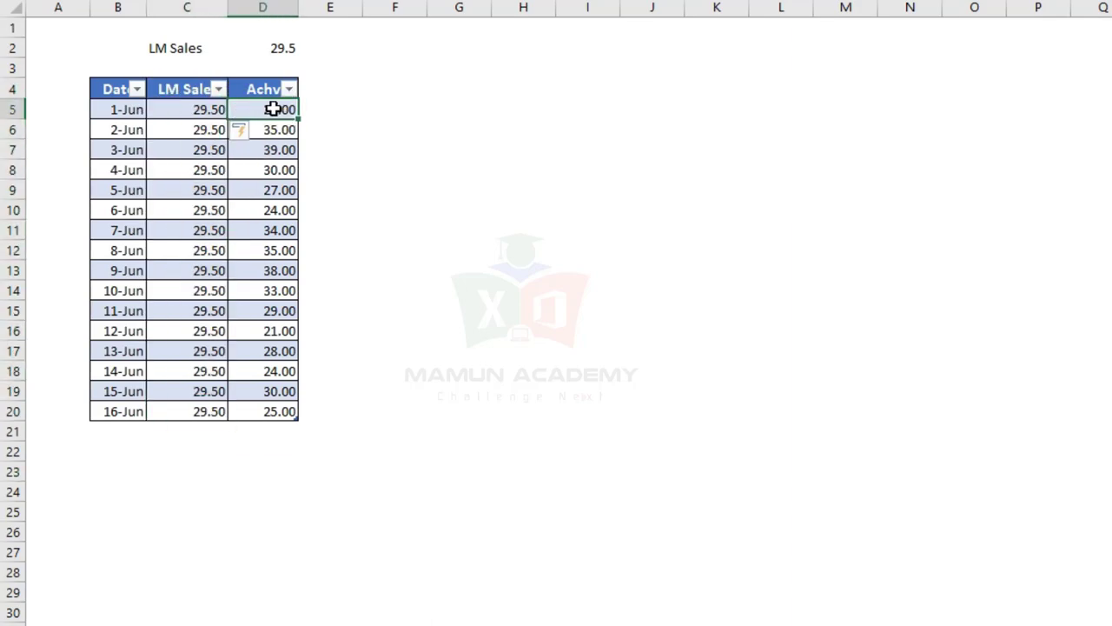
pyautogui.click(273, 127)
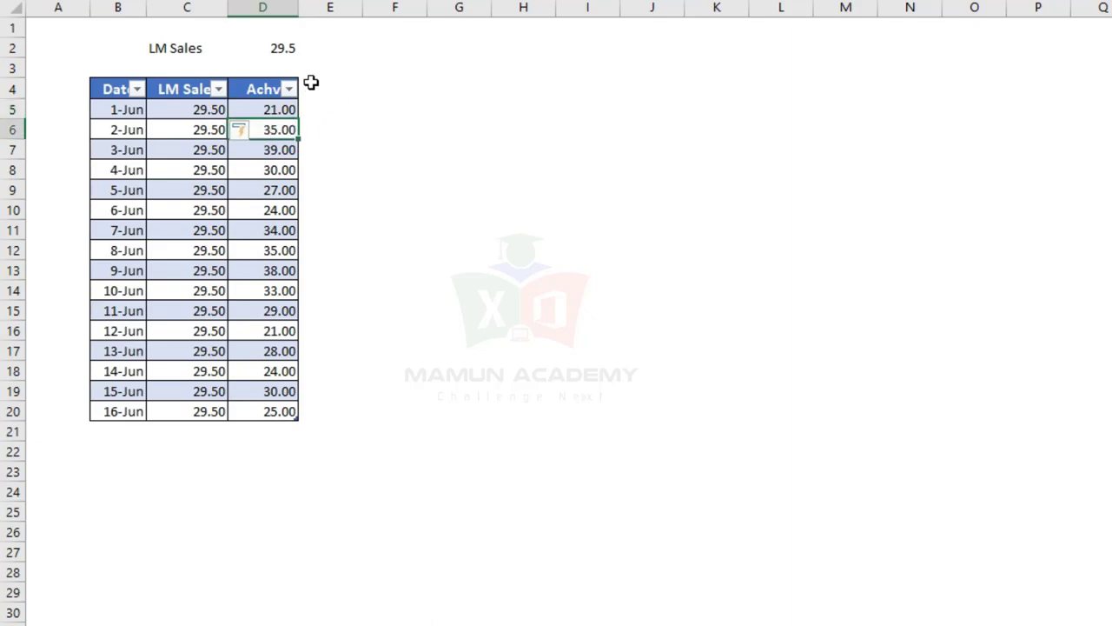
pyautogui.click(317, 90)
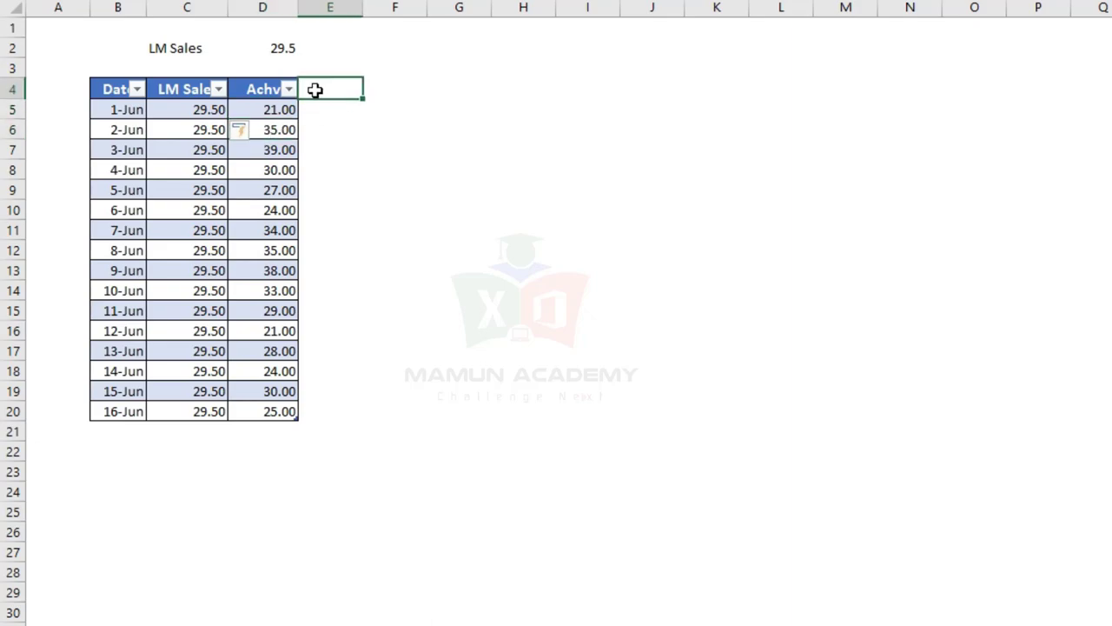
# - Insert a blank column E headed 'TgetMet' and autofit its width
pyautogui.rightClick(329, 7)
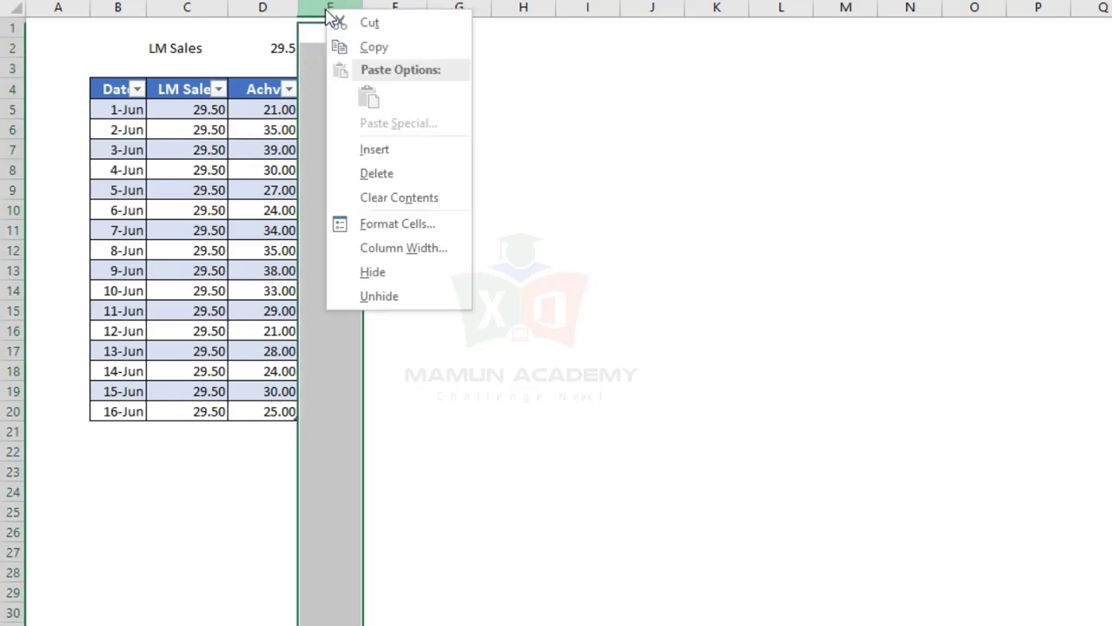
pyautogui.click(385, 151)
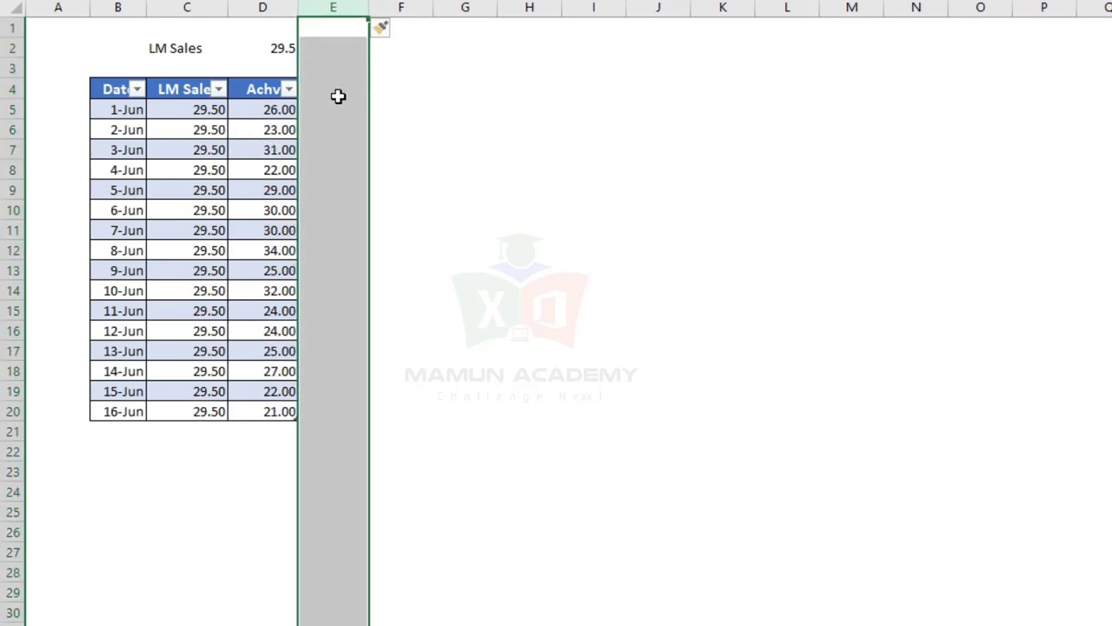
pyautogui.click(338, 96)
pyautogui.write('Tar')
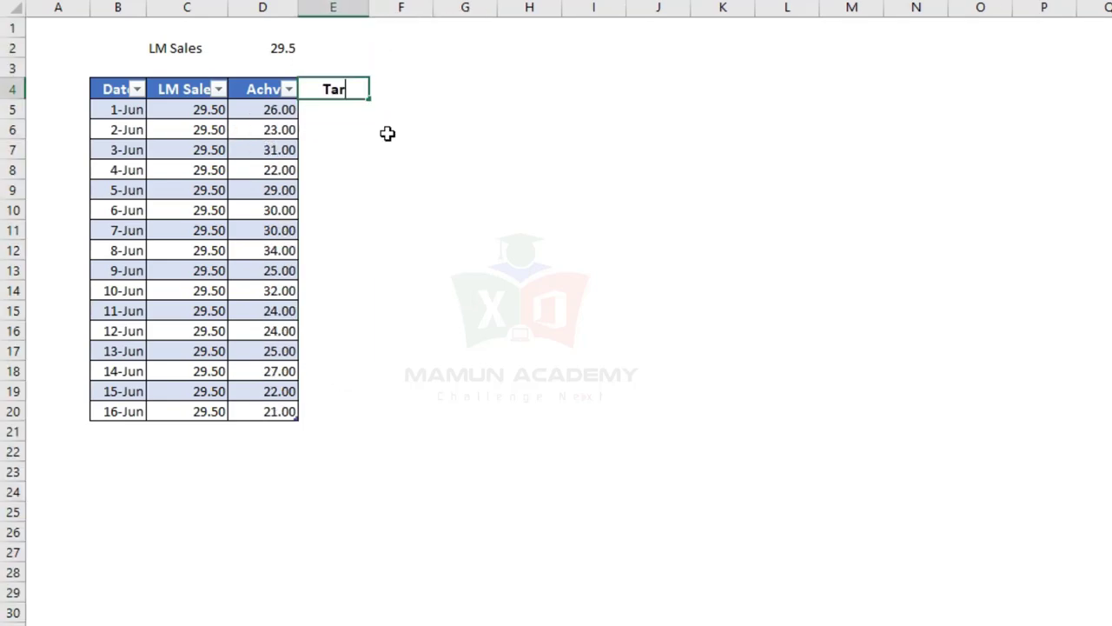
pyautogui.write('getMe')
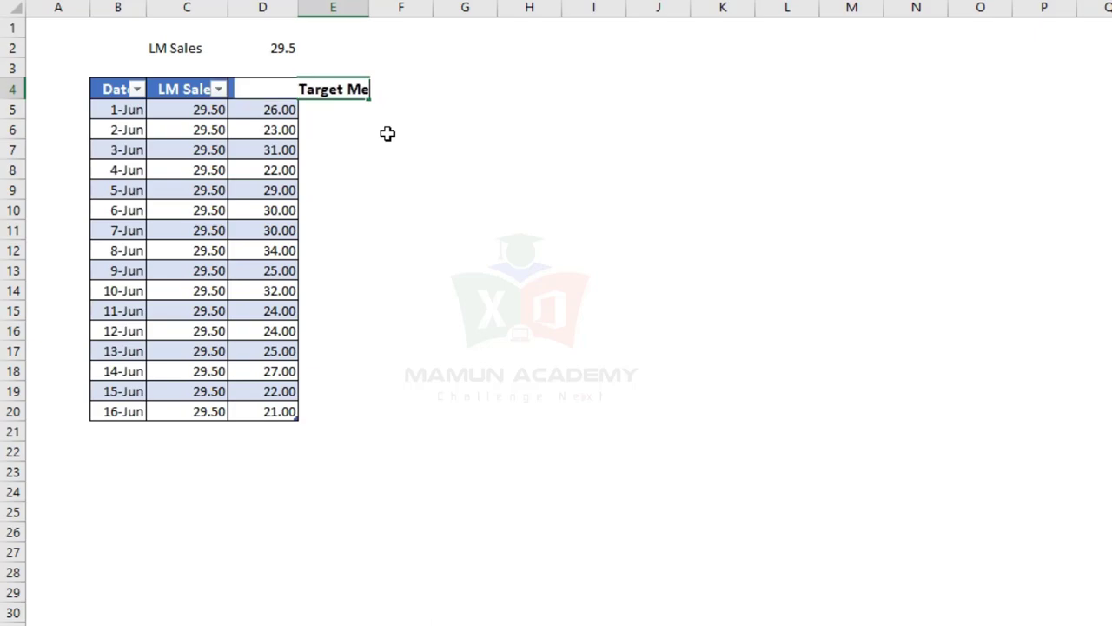
pyautogui.write('t')
pyautogui.press('Tab')
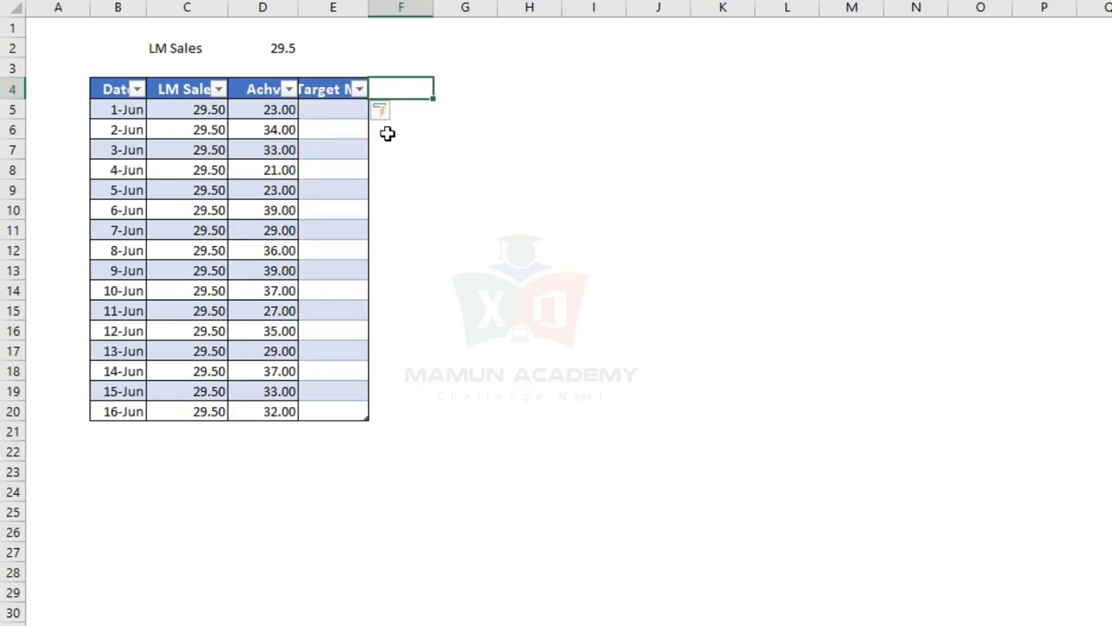
pyautogui.doubleClick(369, 7)
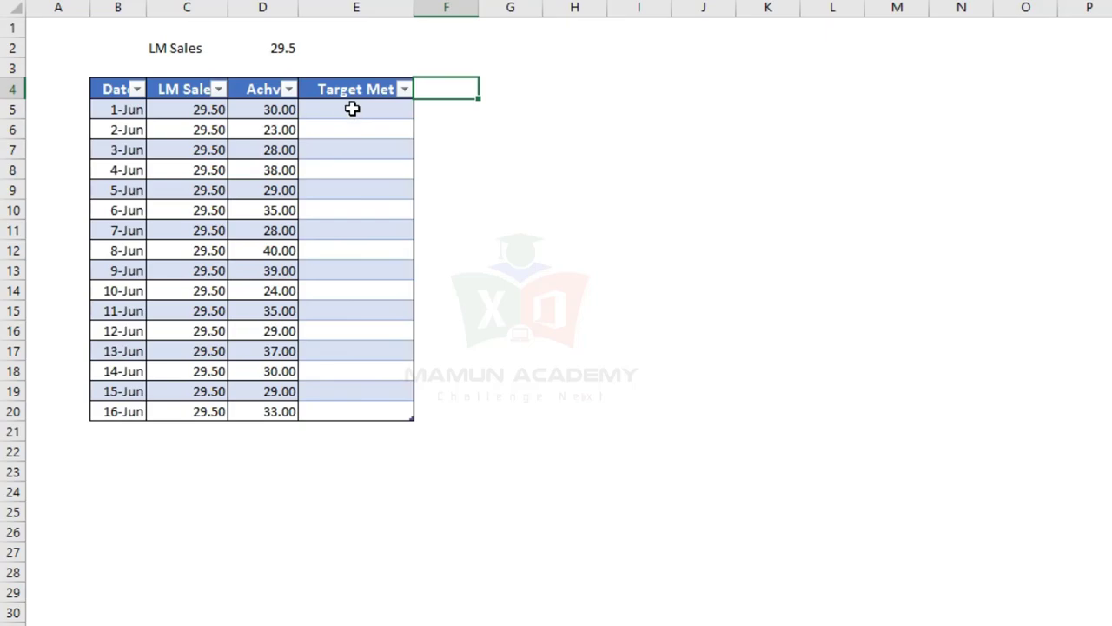
pyautogui.click(352, 109)
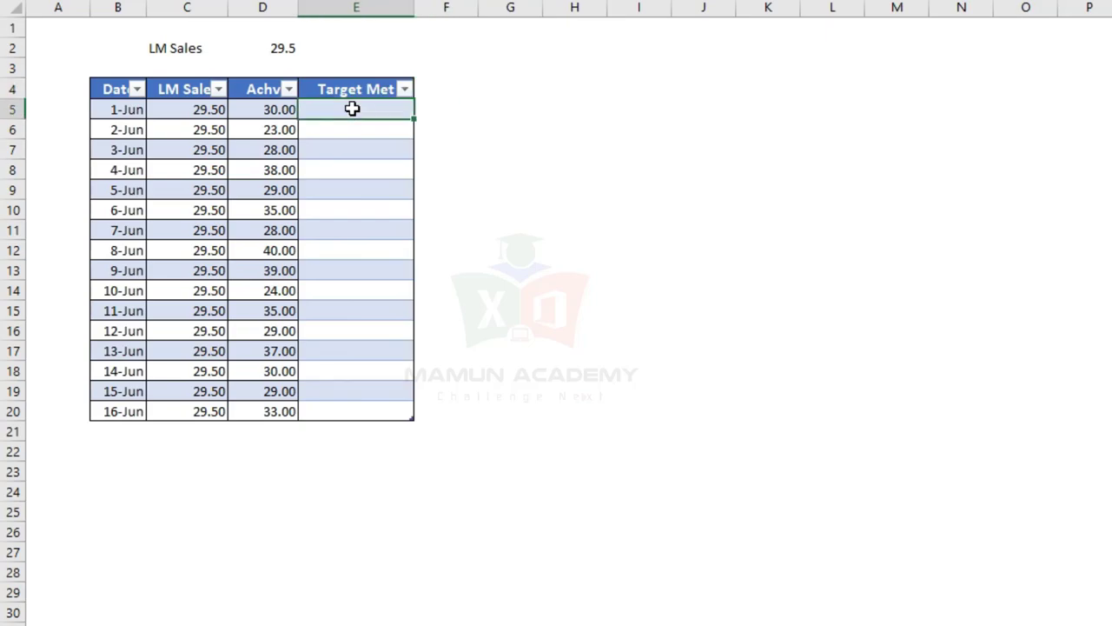
pyautogui.write('=')
pyautogui.write('i')
pyautogui.press('Tab')
pyautogui.click(283, 109)
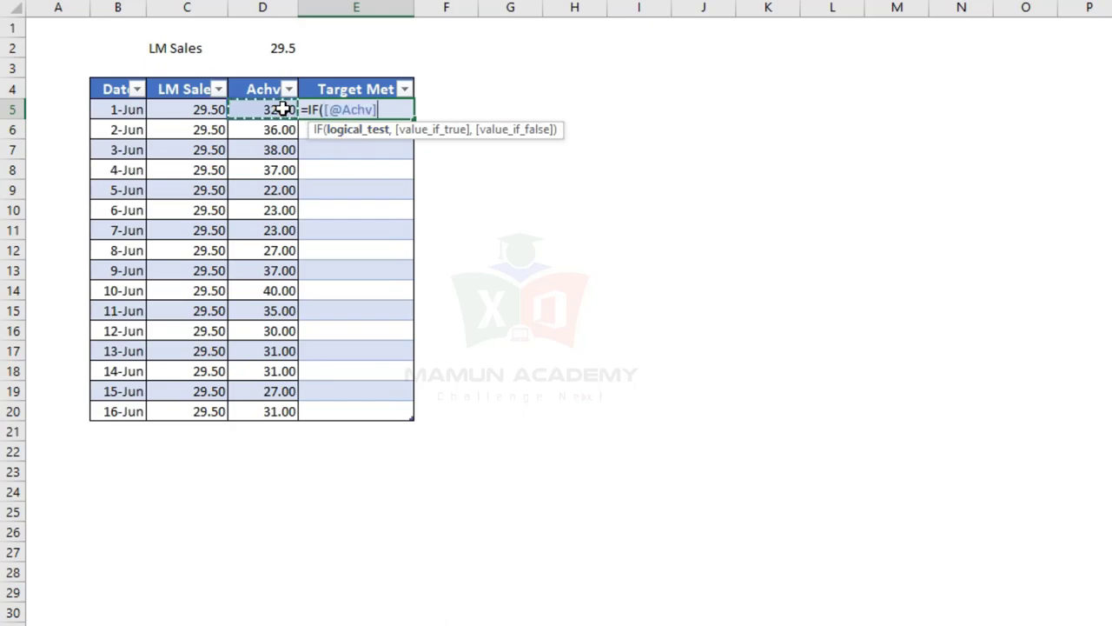
pyautogui.write('>=')
pyautogui.press('Left')
pyautogui.press('Left')
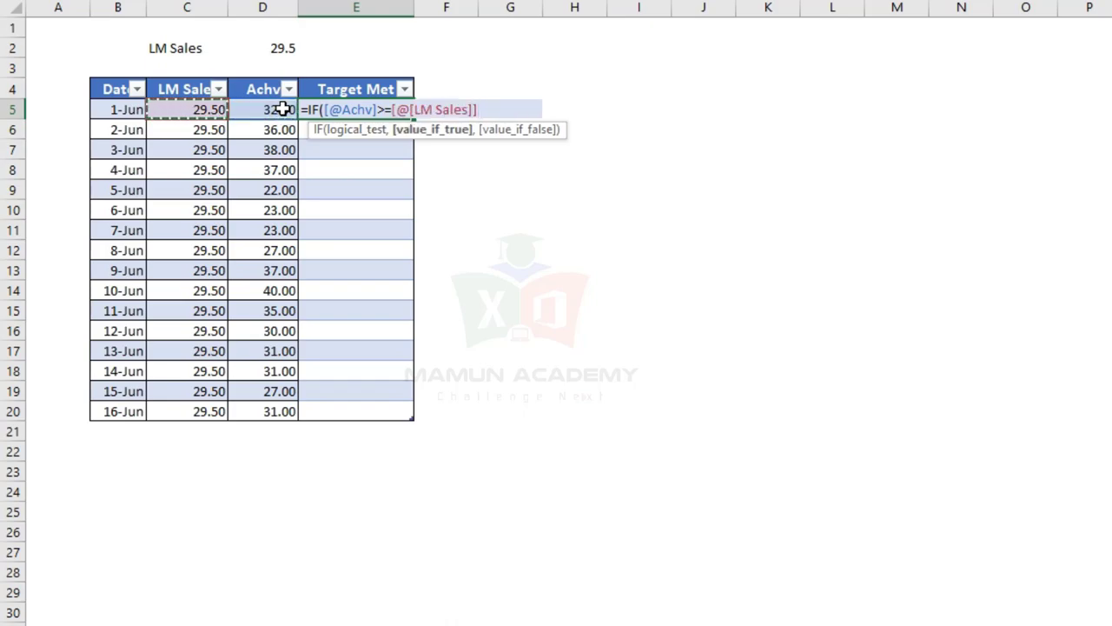
pyautogui.write(',')
pyautogui.click(282, 109)
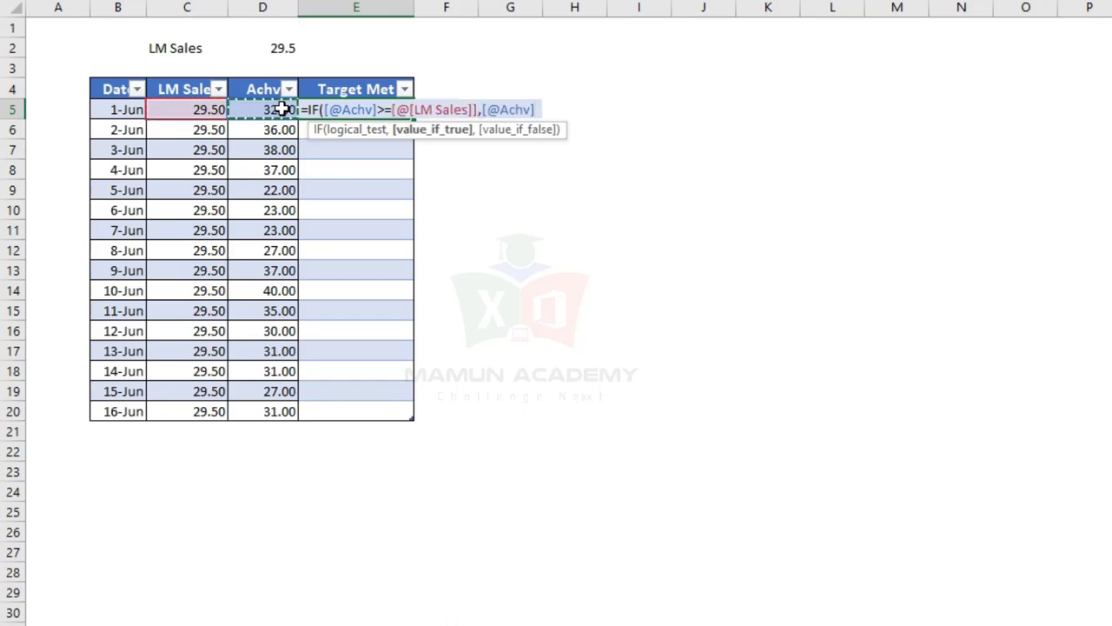
pyautogui.write(',NA')
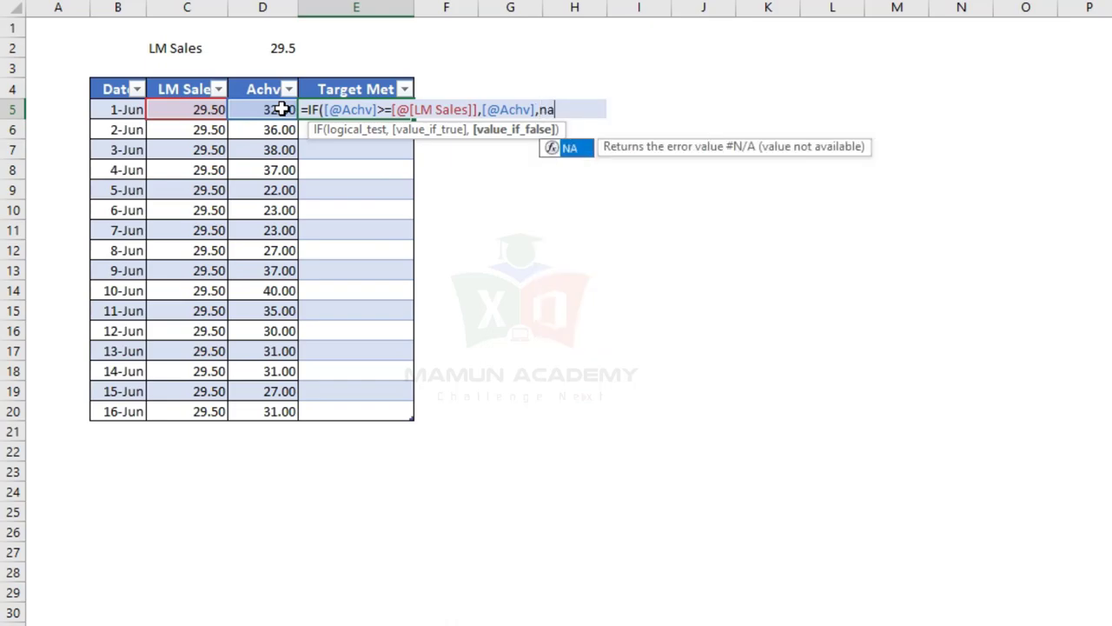
pyautogui.write('())')
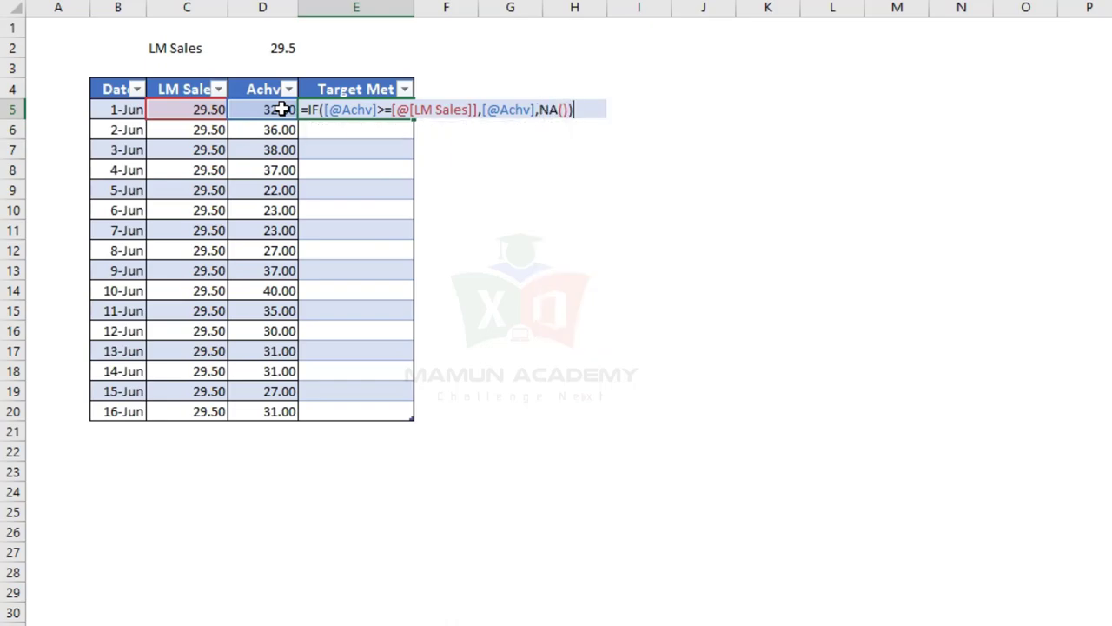
pyautogui.hotkey('ctrl', 'Return')
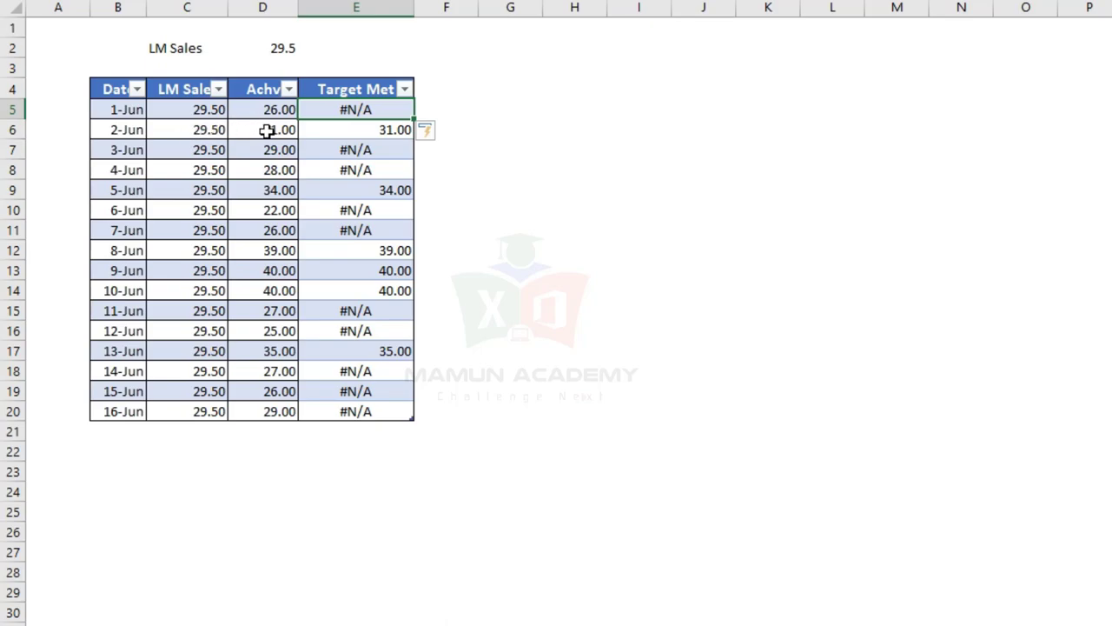
# - Check the Target Met results for 2-Jun and 5-Jun and across the whole column
pyautogui.click(393, 130)
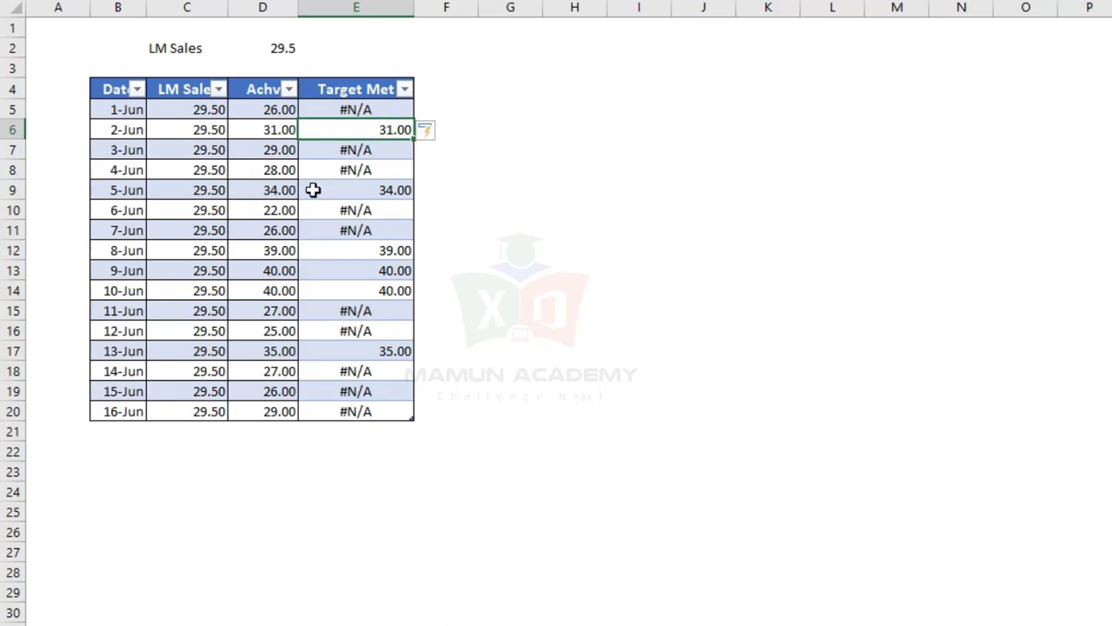
pyautogui.click(379, 191)
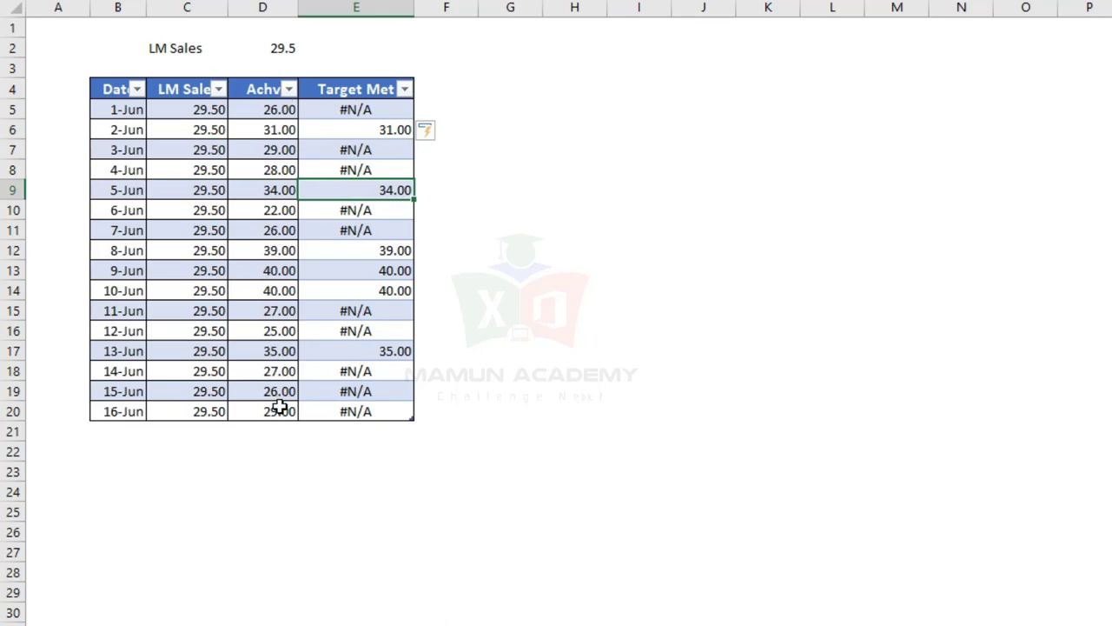
pyautogui.moveTo(364, 110); pyautogui.dragTo(362, 412)
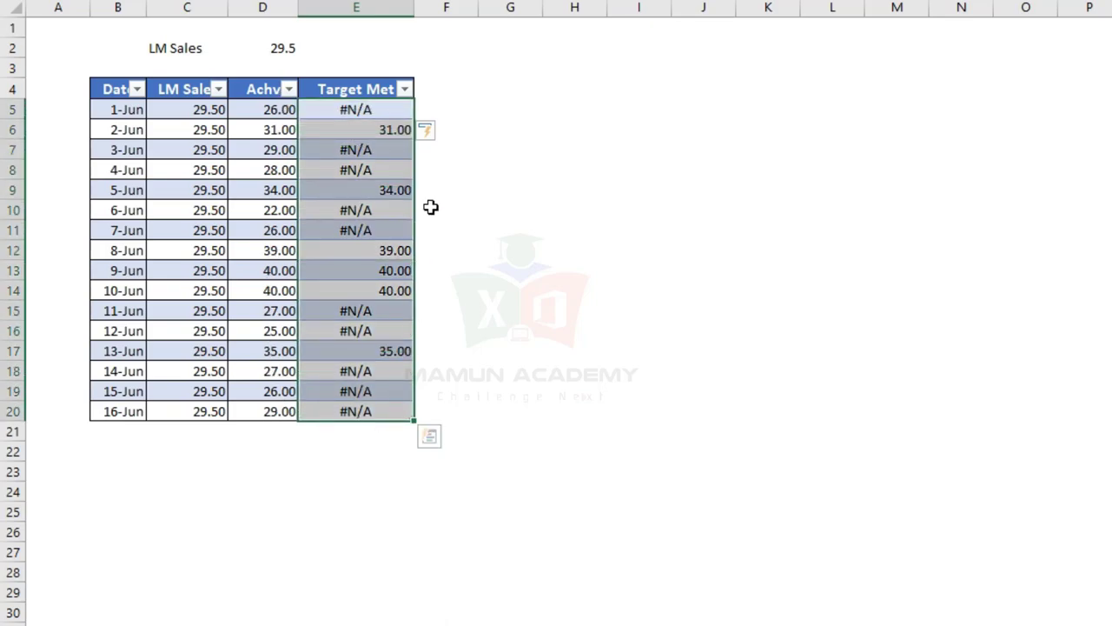
pyautogui.click(437, 90)
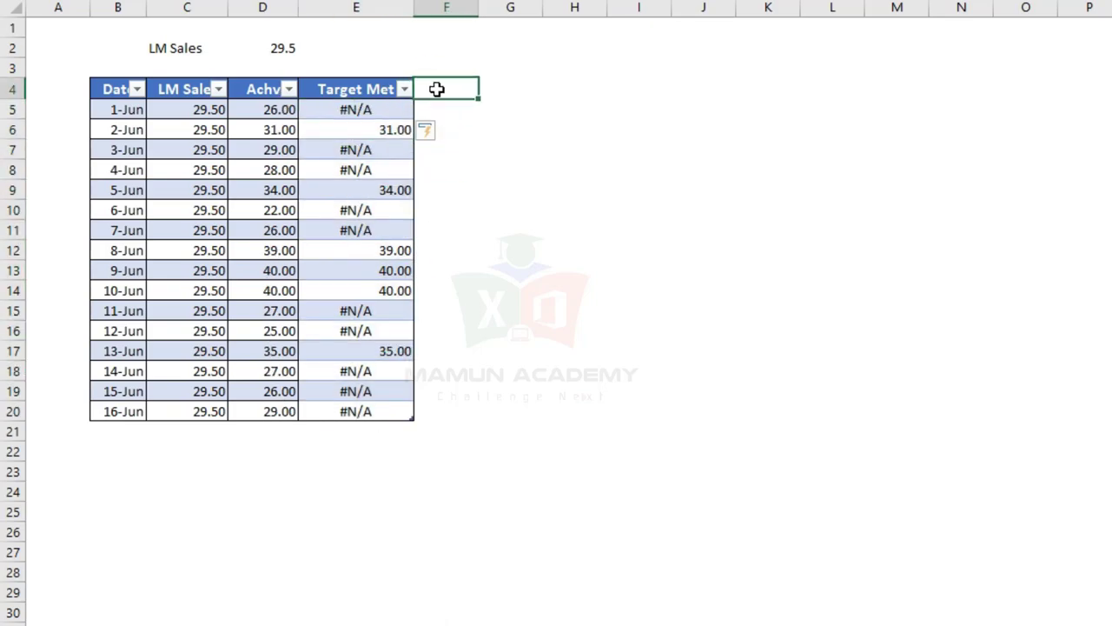
# - Head column F 'TgetMet Not Met' and autofit its width
pyautogui.write('T')
pyautogui.write('arget')
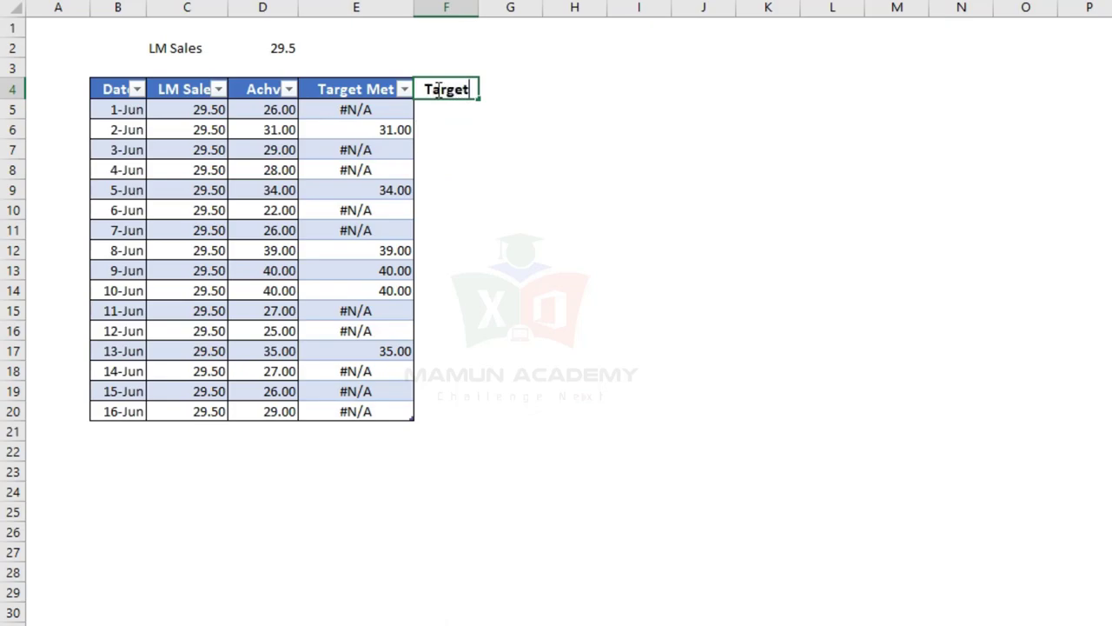
pyautogui.write('Met M')
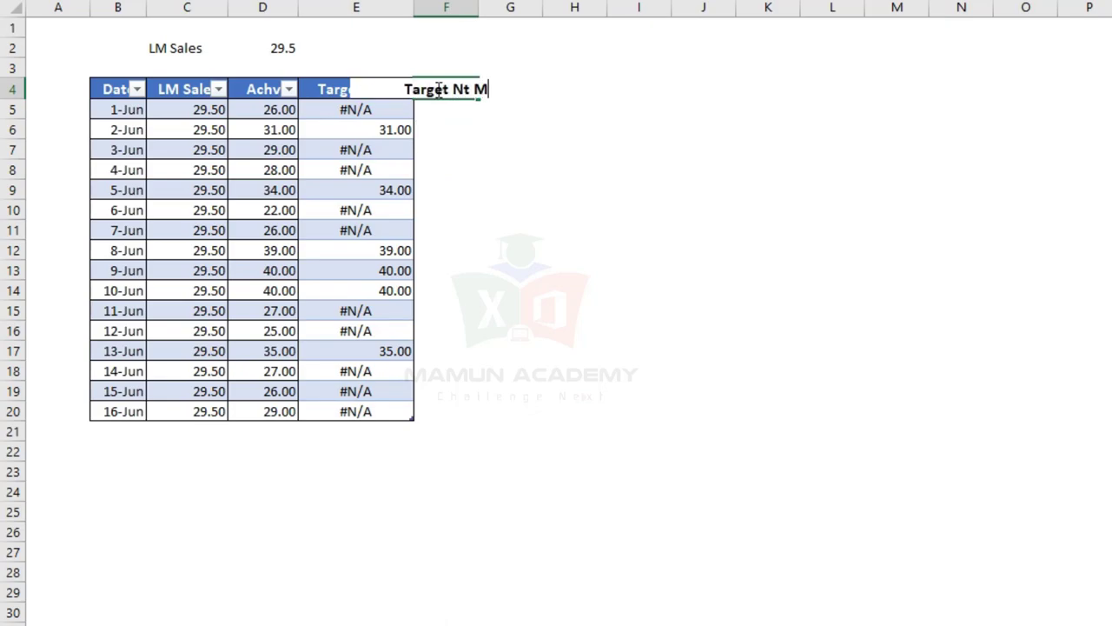
pyautogui.press('BackSpace')
pyautogui.press('BackSpace')
pyautogui.press('BackSpace')
pyautogui.press('BackSpace')
pyautogui.press('BackSpace')
pyautogui.write('Not M')
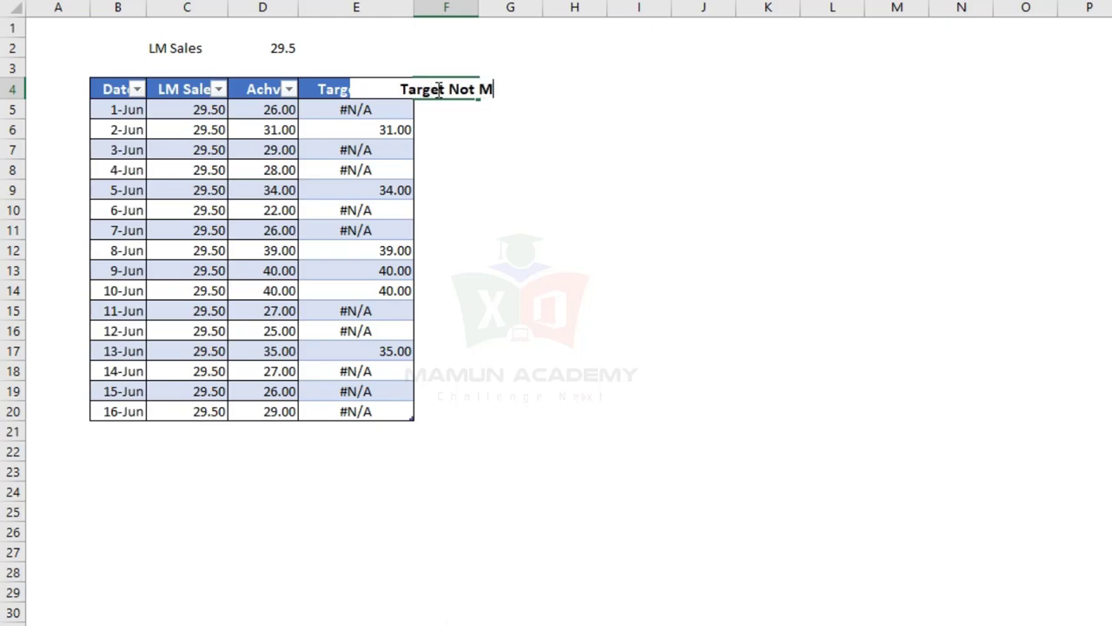
pyautogui.write('et')
pyautogui.press('Return')
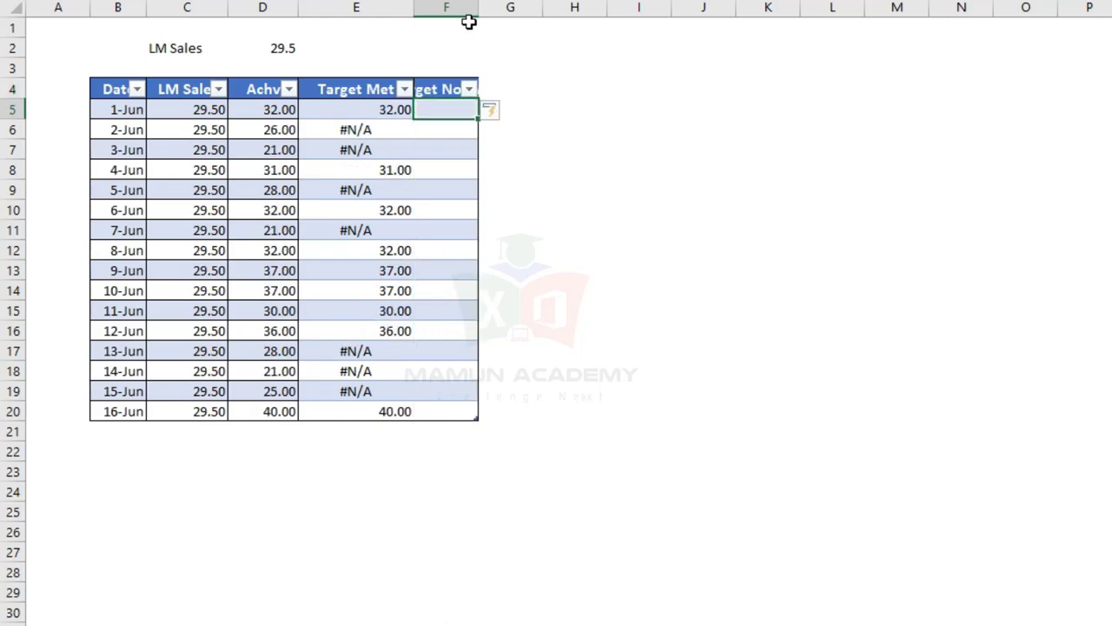
pyautogui.doubleClick(477, 6)
pyautogui.write('=')
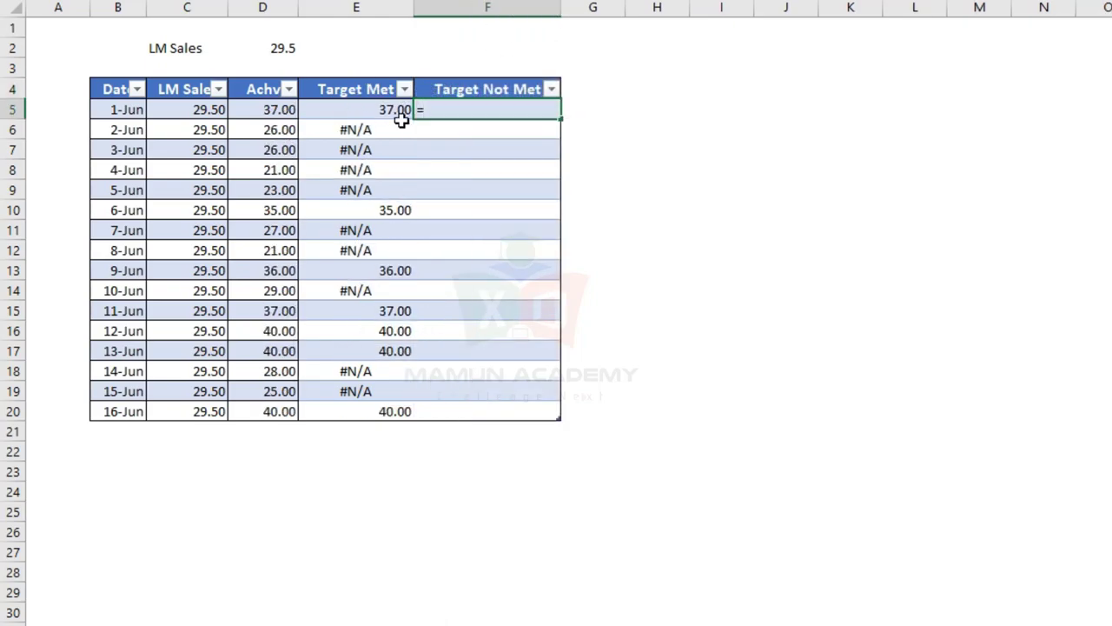
pyautogui.write('IF(')
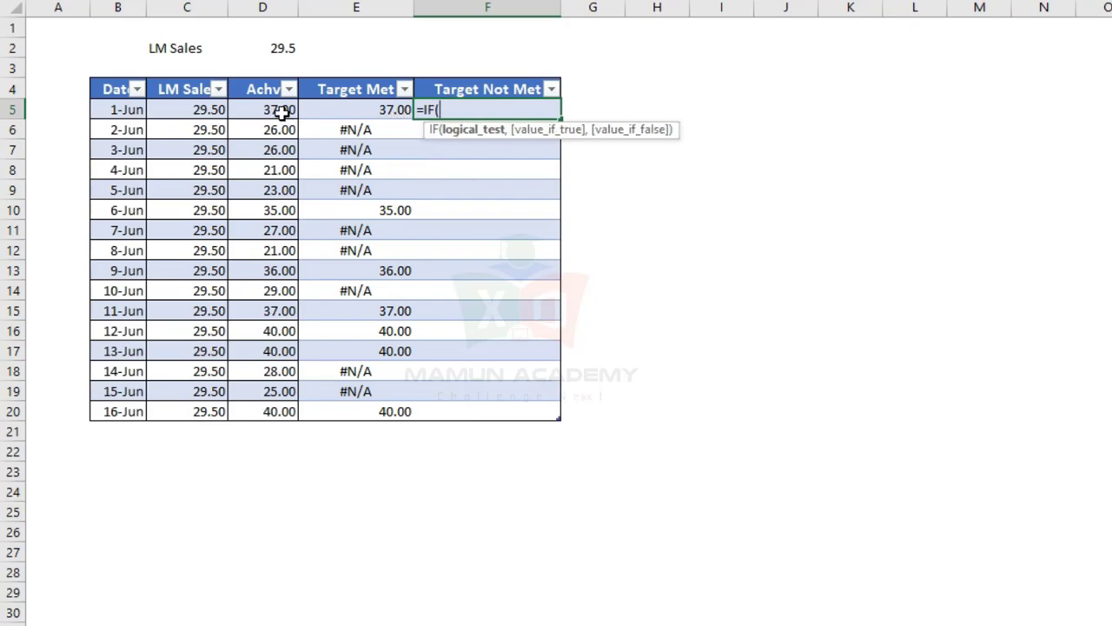
pyautogui.click(282, 113)
pyautogui.write('<=')
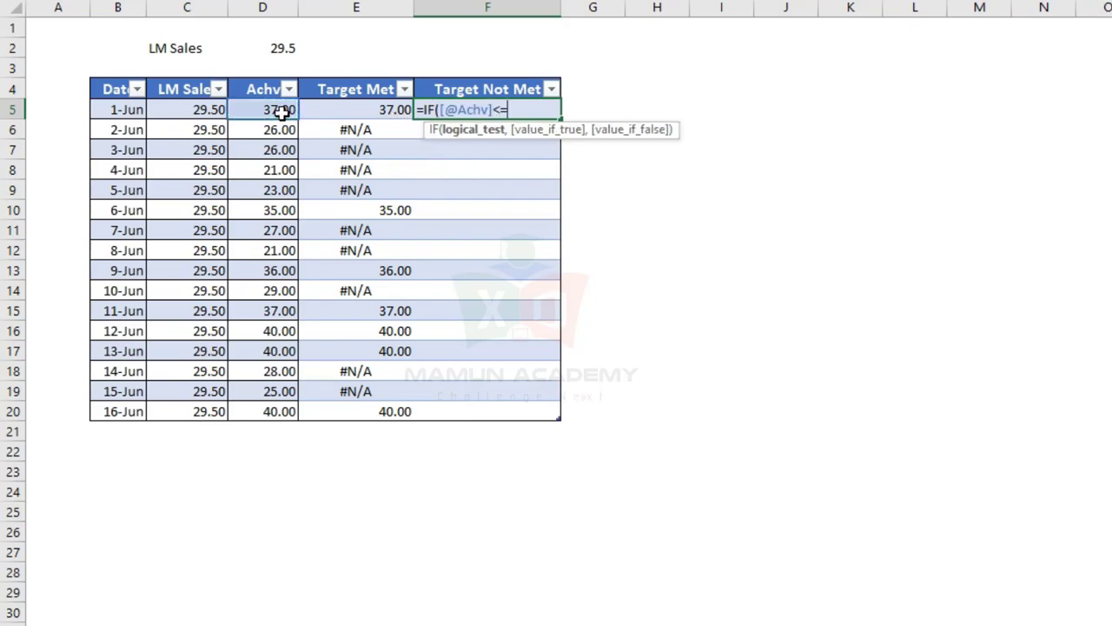
pyautogui.click(203, 110)
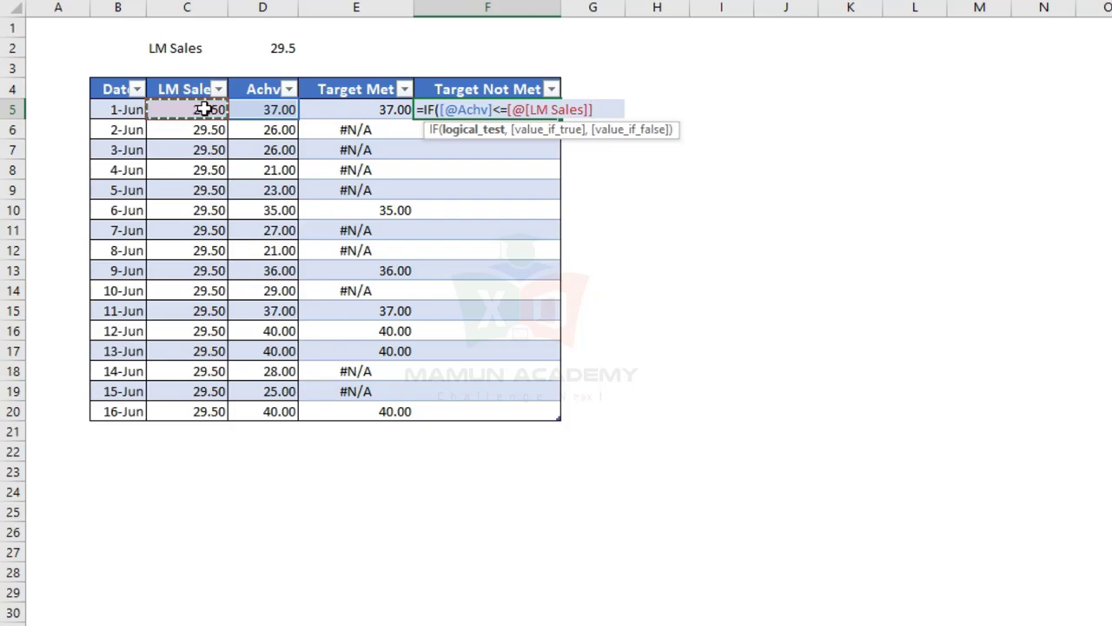
pyautogui.write(',')
pyautogui.click(254, 109)
pyautogui.write(',')
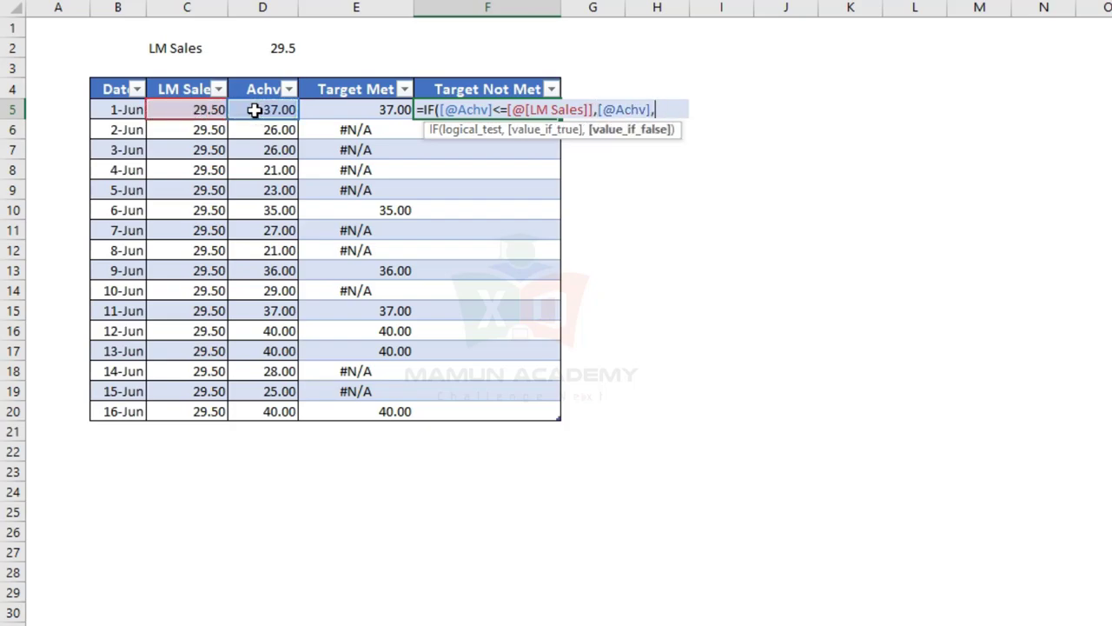
pyautogui.write('na')
pyautogui.press('Tab')
pyautogui.write('))')
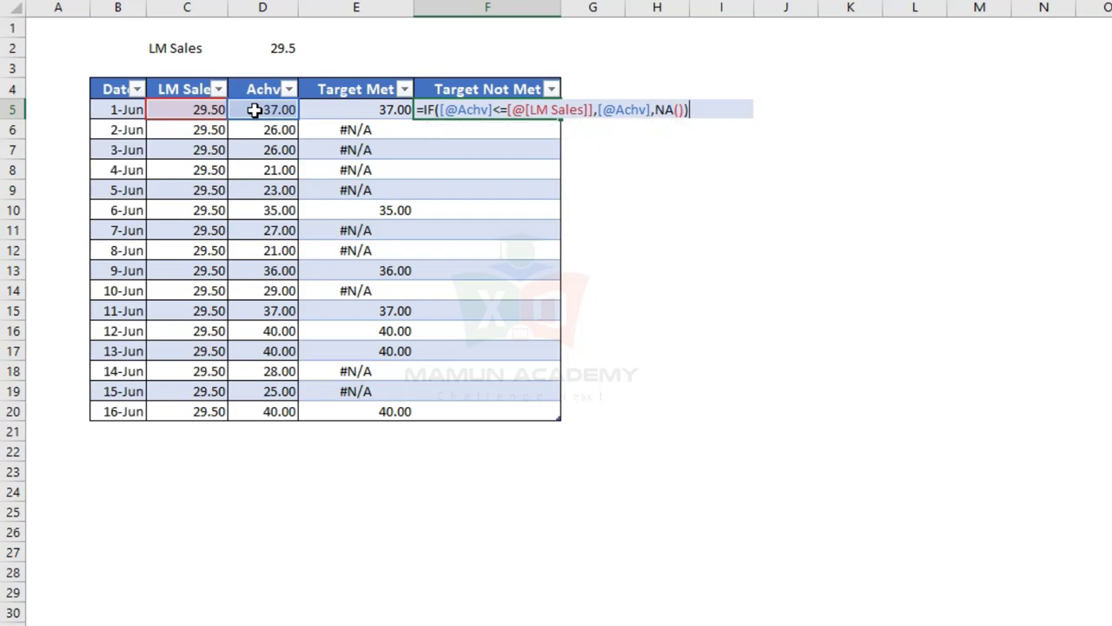
pyautogui.hotkey('ctrl', 'Return')
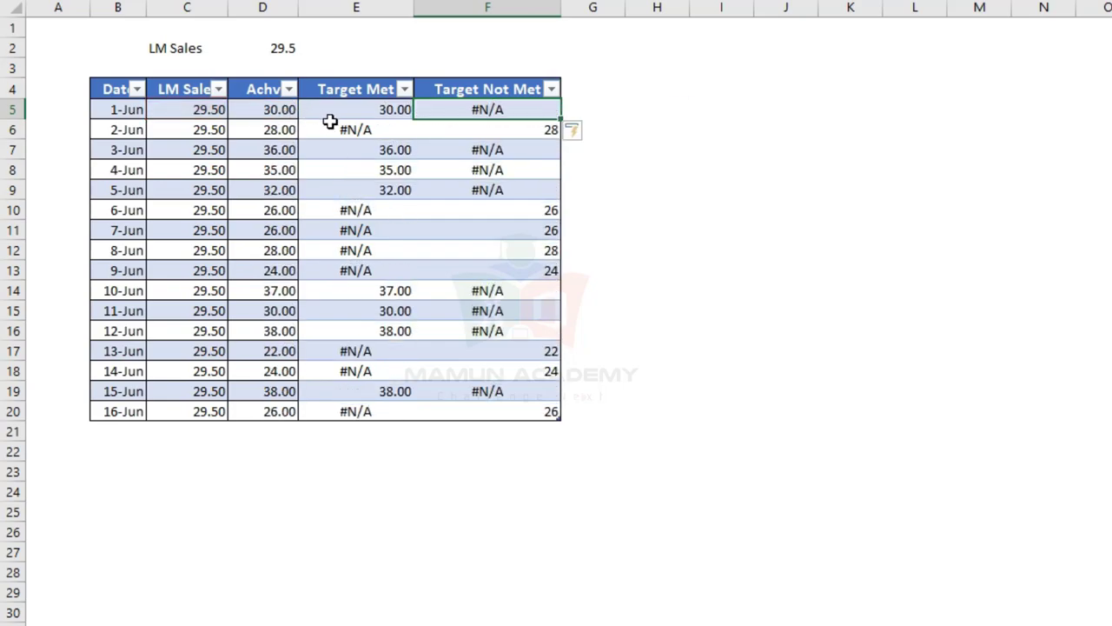
# - Compare Target Met and Target Not Met values for 1-Jun, 3-Jun and 6-Jun
pyautogui.click(390, 111)
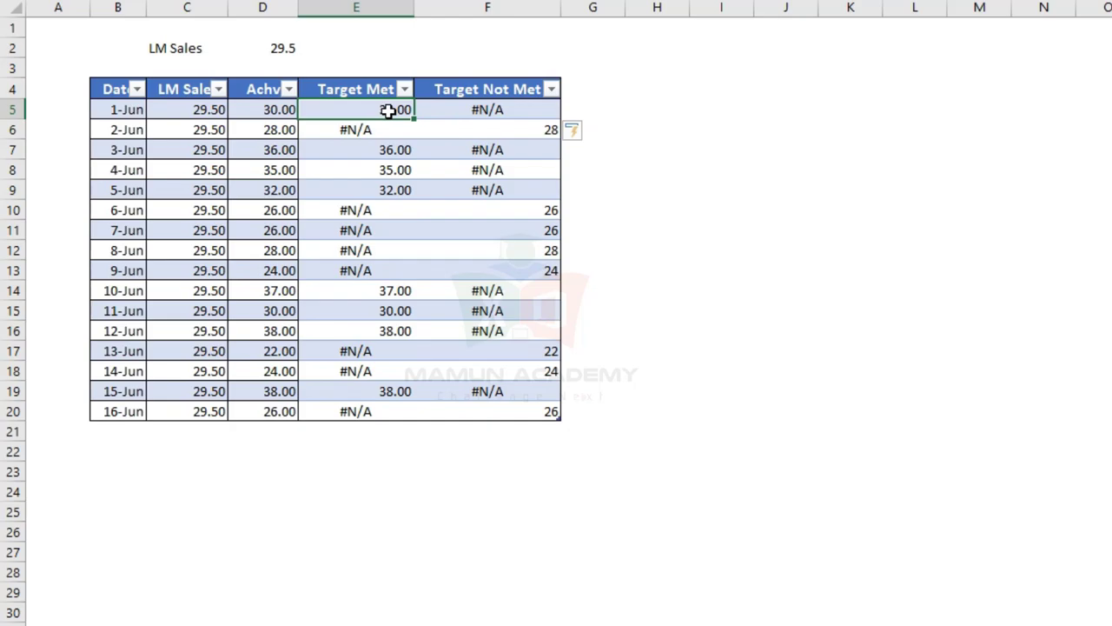
pyautogui.click(478, 110)
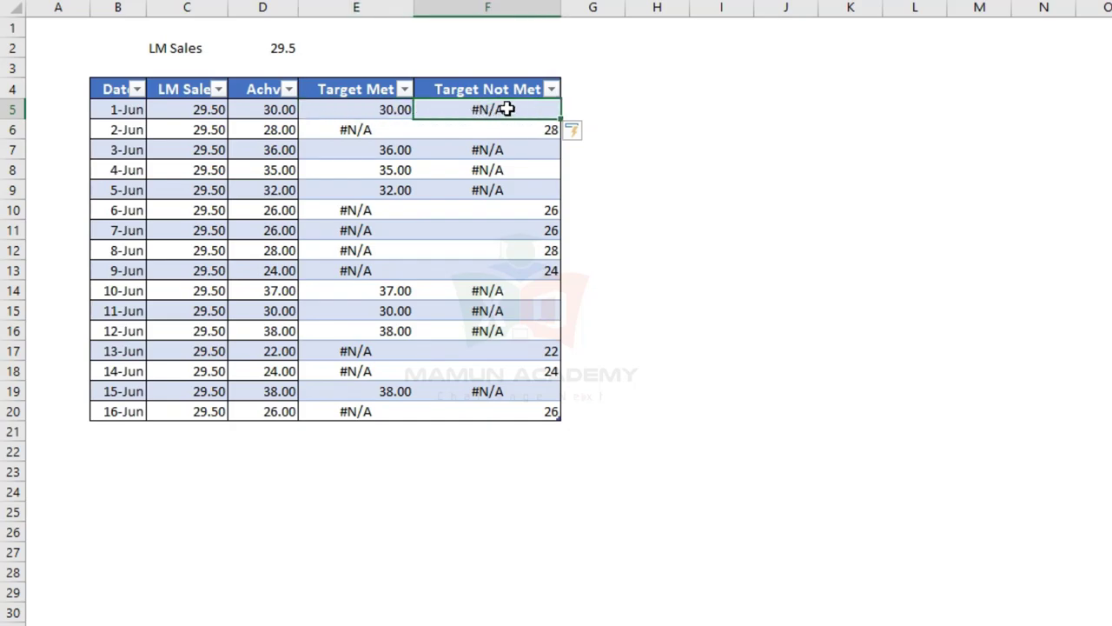
pyautogui.click(407, 151)
pyautogui.click(469, 153)
pyautogui.click(383, 209)
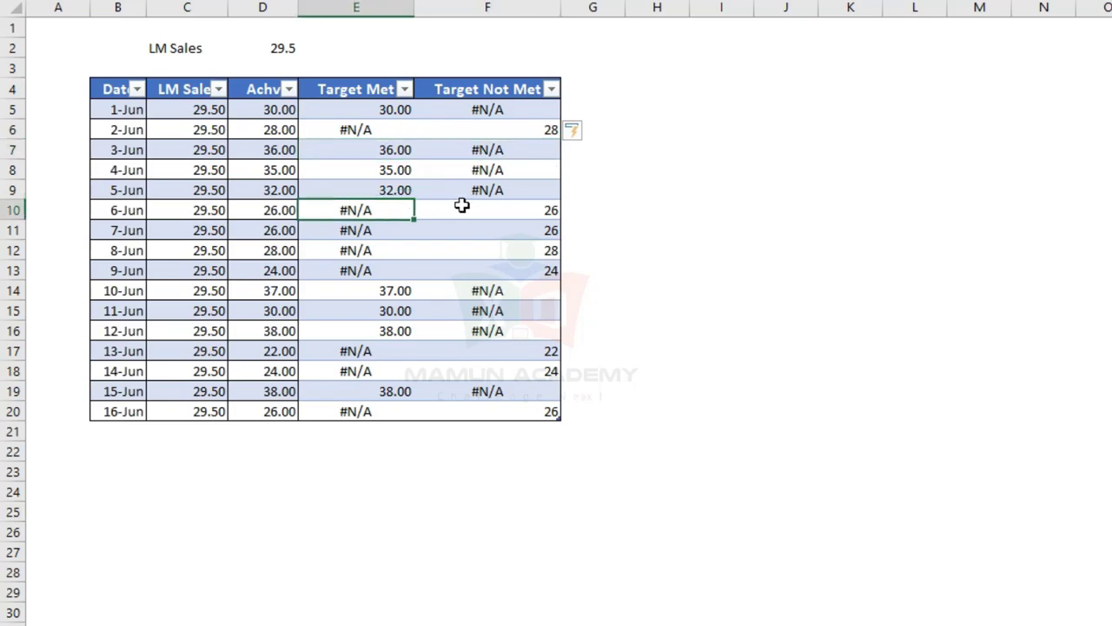
pyautogui.click(544, 210)
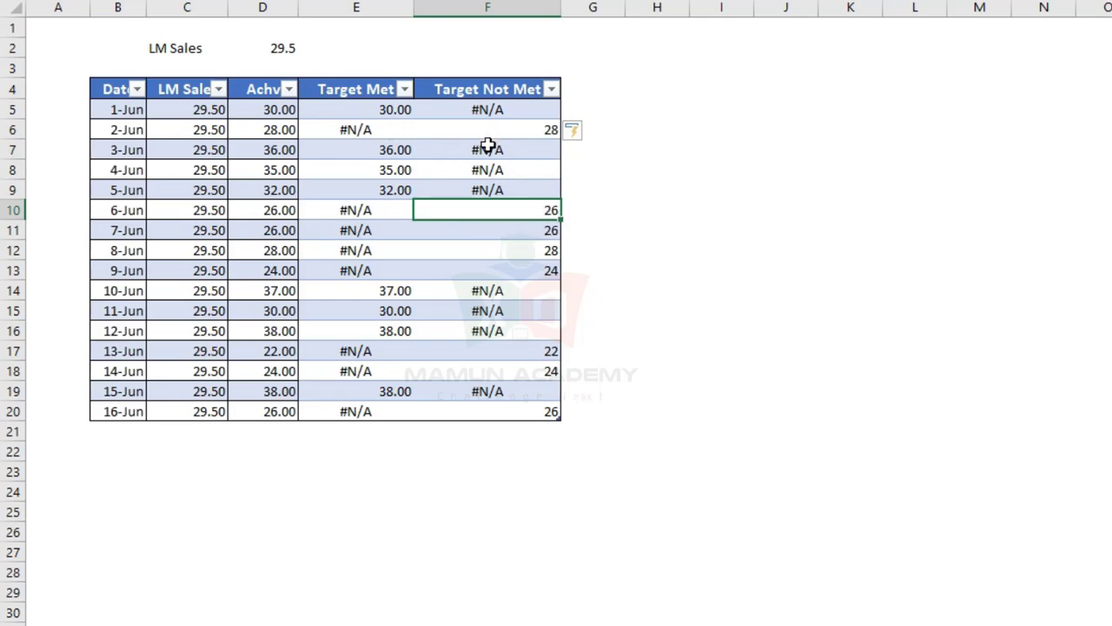
pyautogui.moveTo(365, 87); pyautogui.dragTo(429, 166)
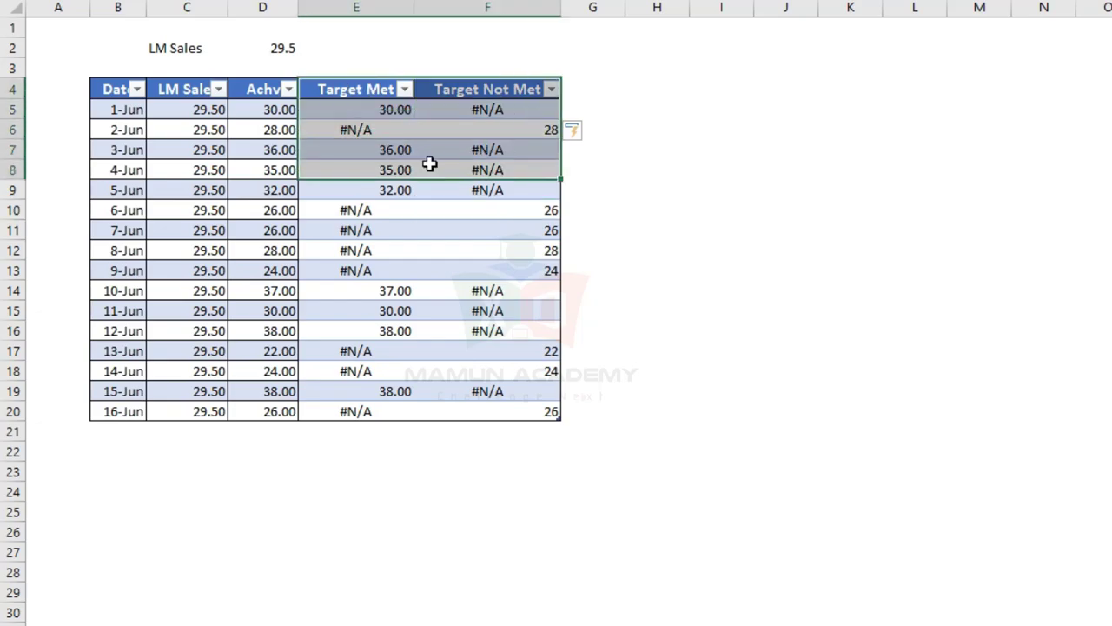
pyautogui.click(628, 251)
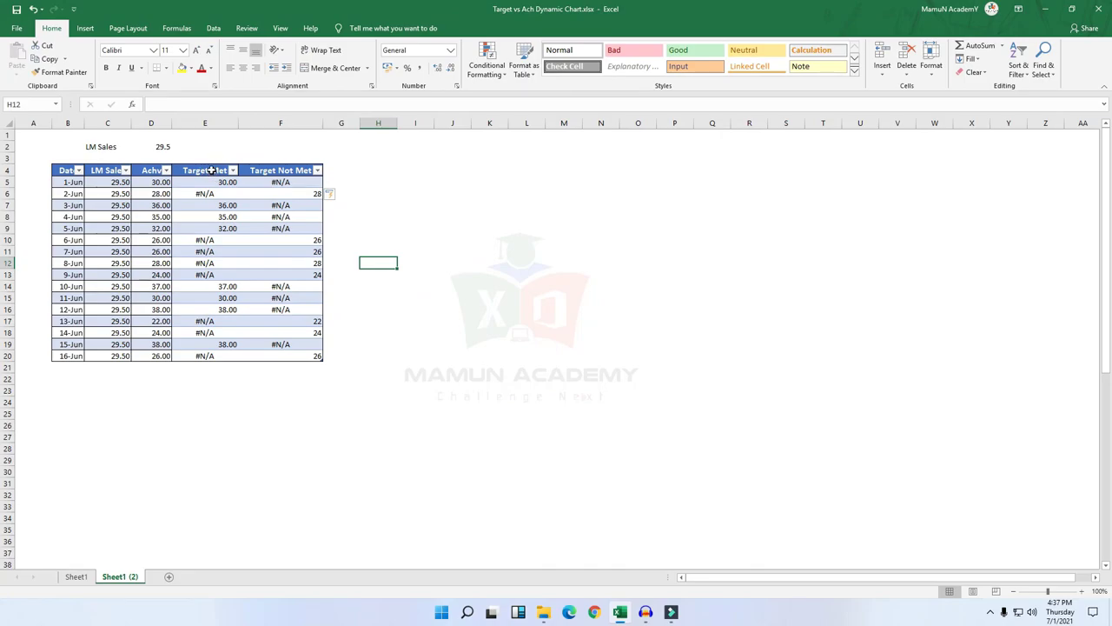
# - Insert a Clustered Column chart of both Target columns from Recommended Charts
pyautogui.moveTo(211, 170); pyautogui.dragTo(284, 356)
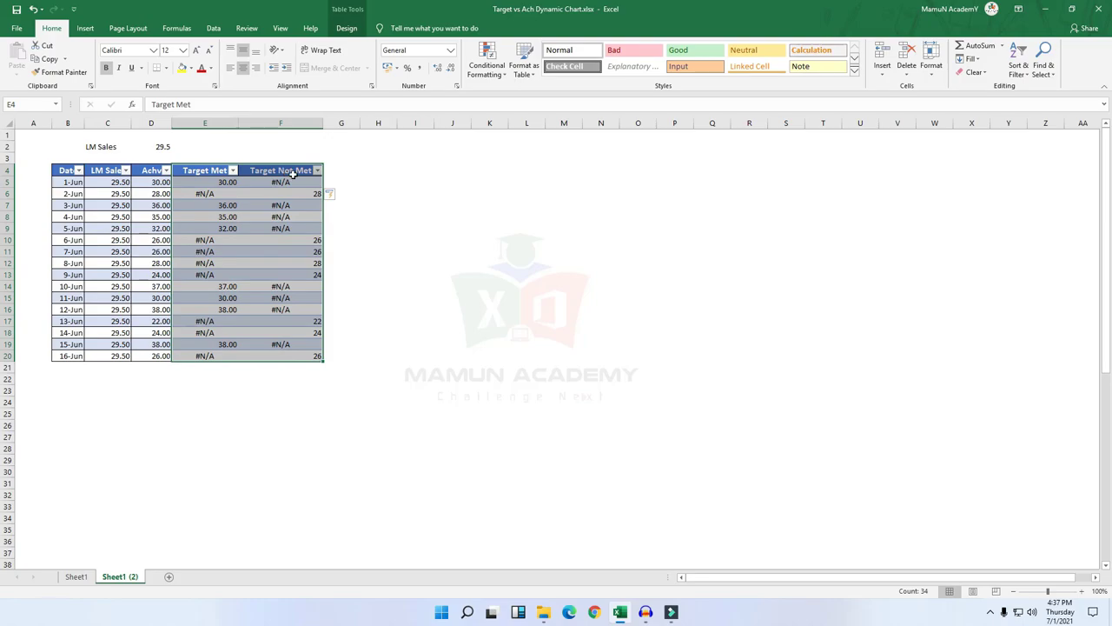
pyautogui.click(92, 33)
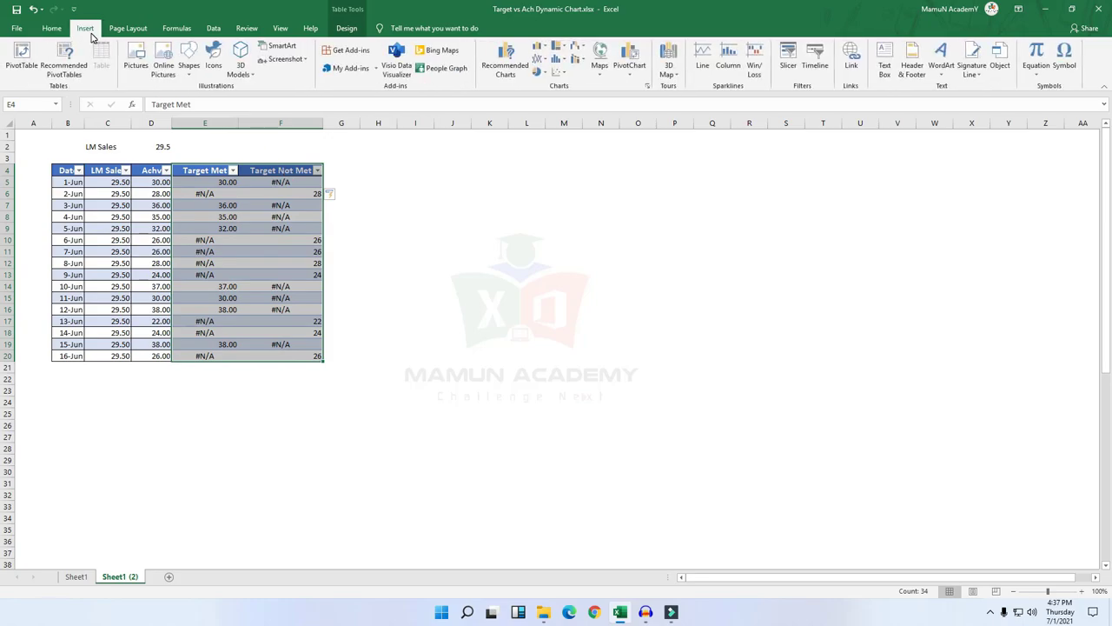
pyautogui.click(538, 46)
pyautogui.click(511, 54)
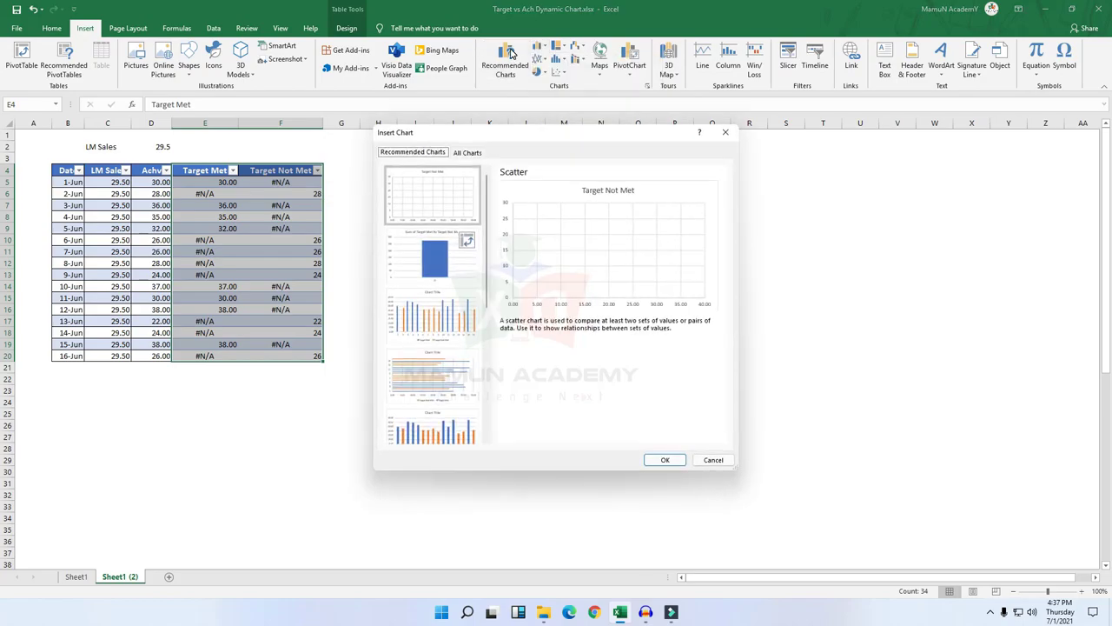
pyautogui.click(440, 322)
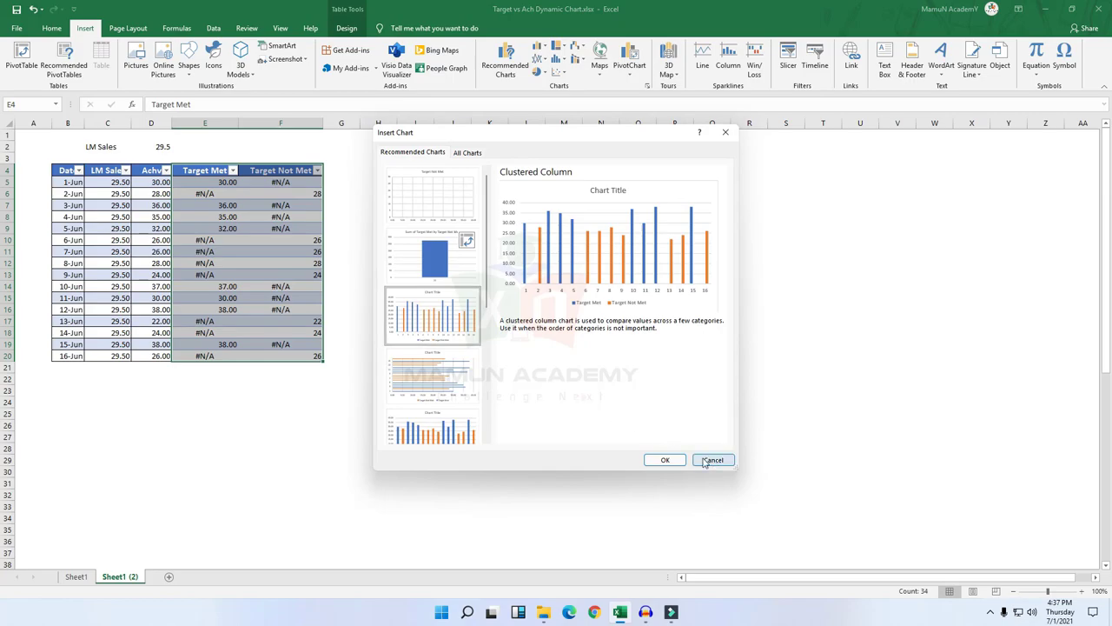
pyautogui.click(665, 460)
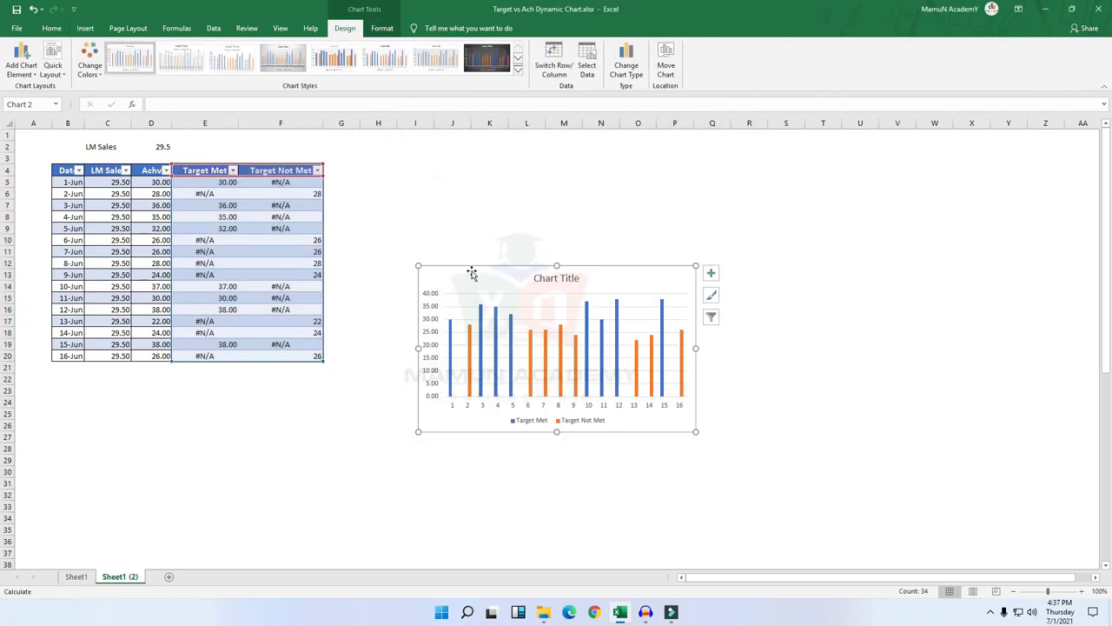
# - Recreate the chart with Alt+F1, move it beside the table and stretch it larger
pyautogui.press('Delete')
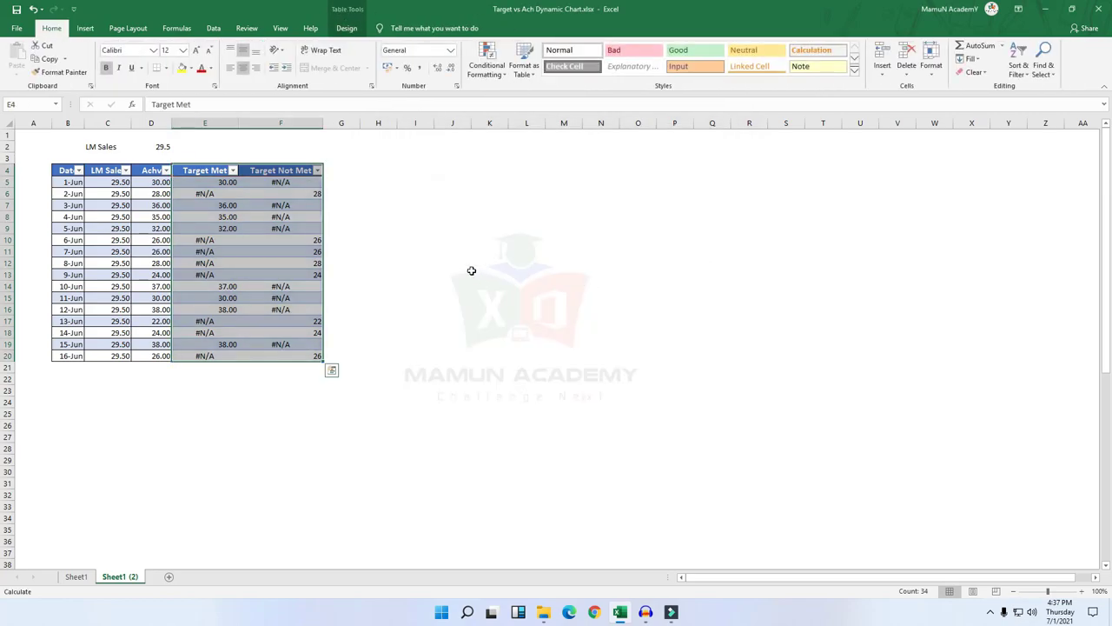
pyautogui.hotkey('alt', 'F1')
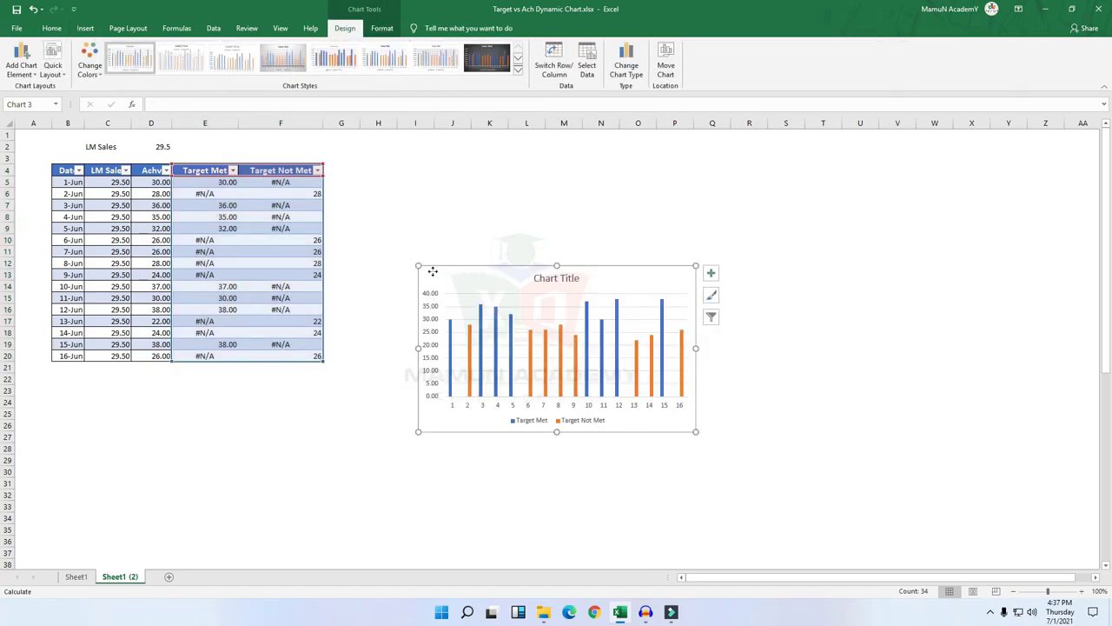
pyautogui.moveTo(427, 266)
pyautogui.mouseDown()
pyautogui.moveTo(375, 175)
pyautogui.moveTo(358, 165)
pyautogui.mouseUp()
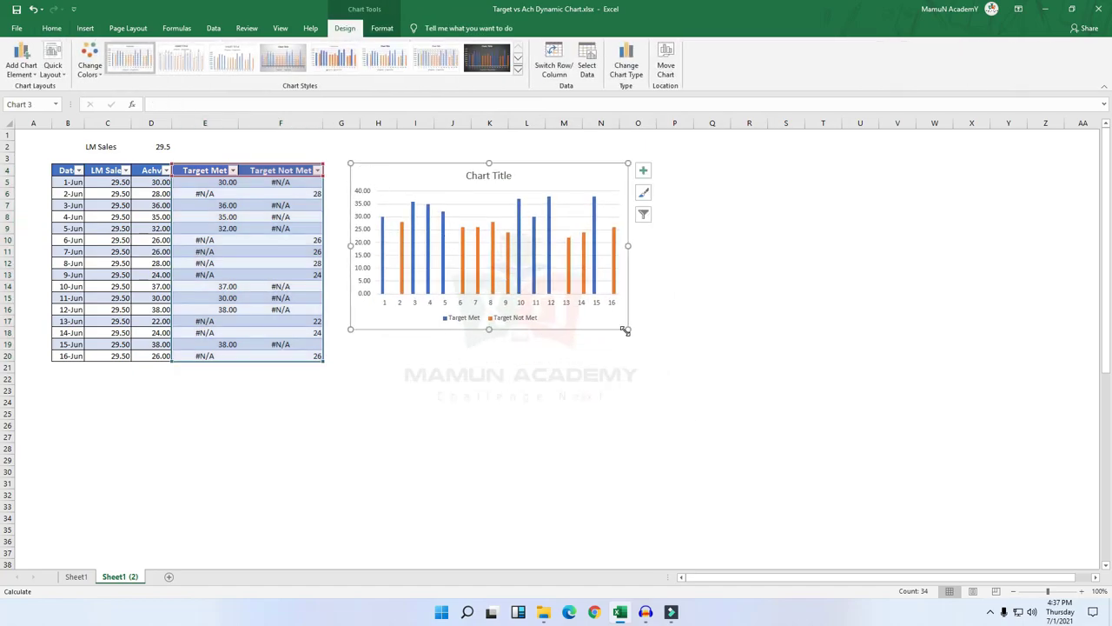
pyautogui.moveTo(625, 329); pyautogui.dragTo(894, 435)
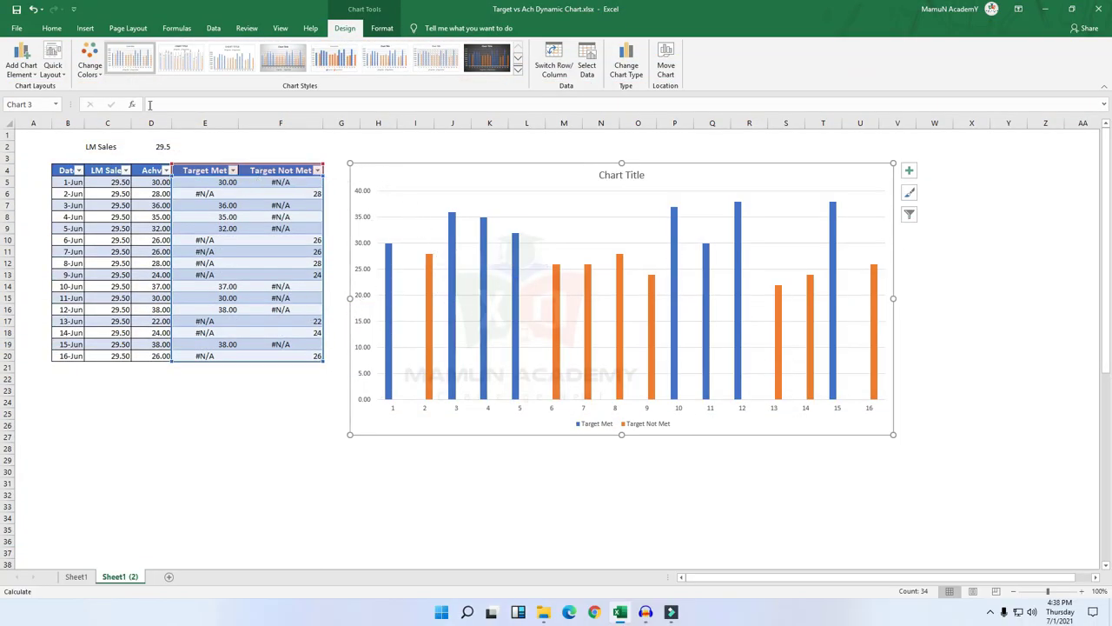
pyautogui.click(51, 27)
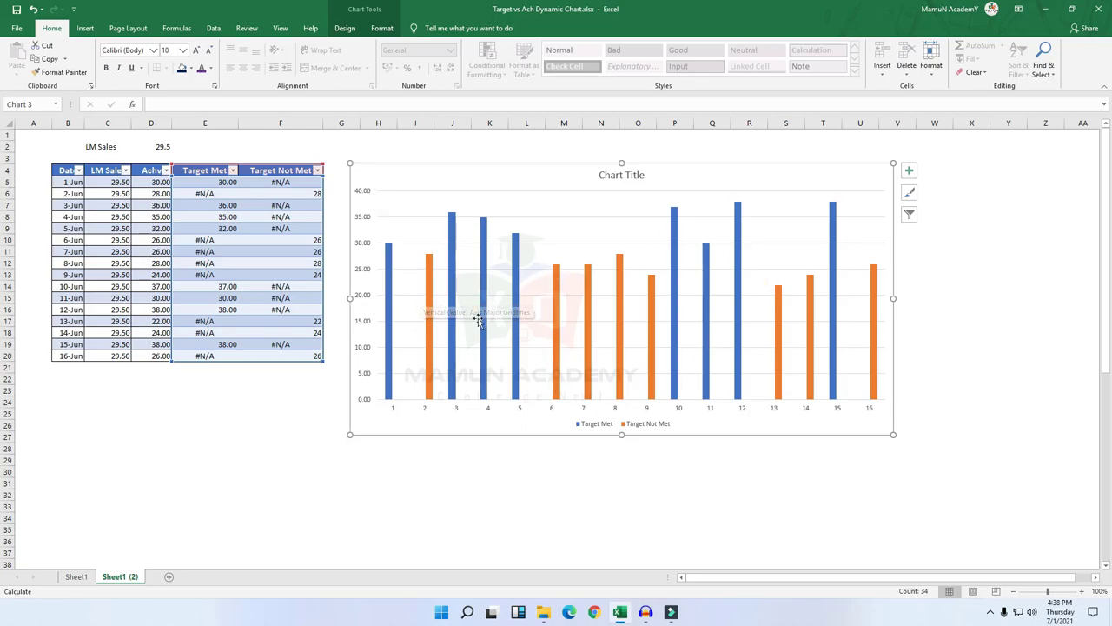
pyautogui.click(311, 401)
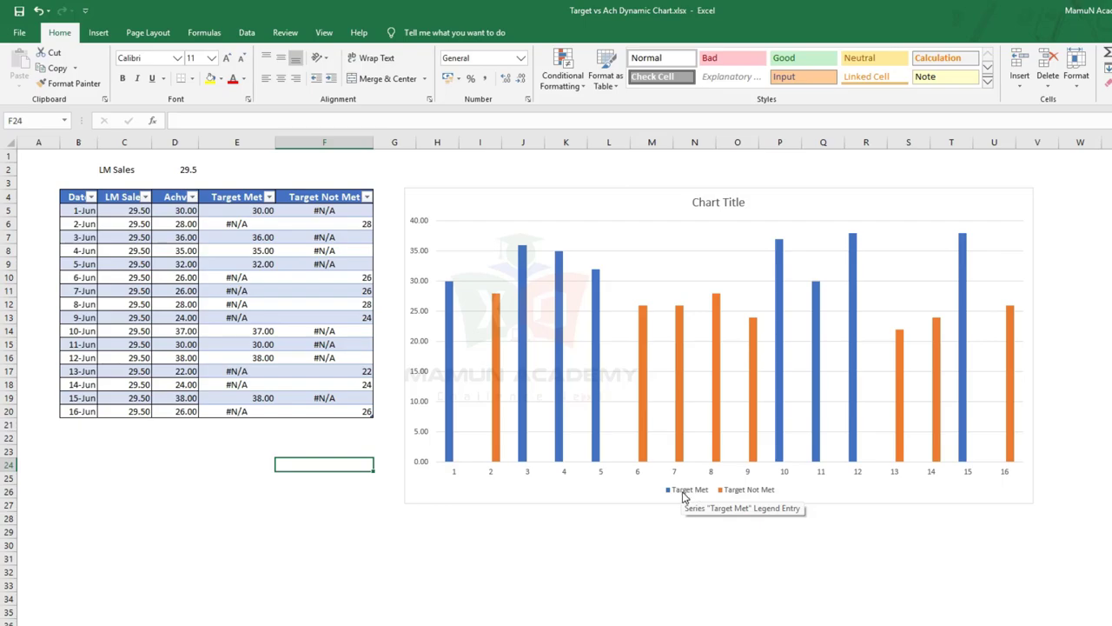
# - Try green, then light blue, as the Shape Fill for the Target Met columns
pyautogui.click(451, 418)
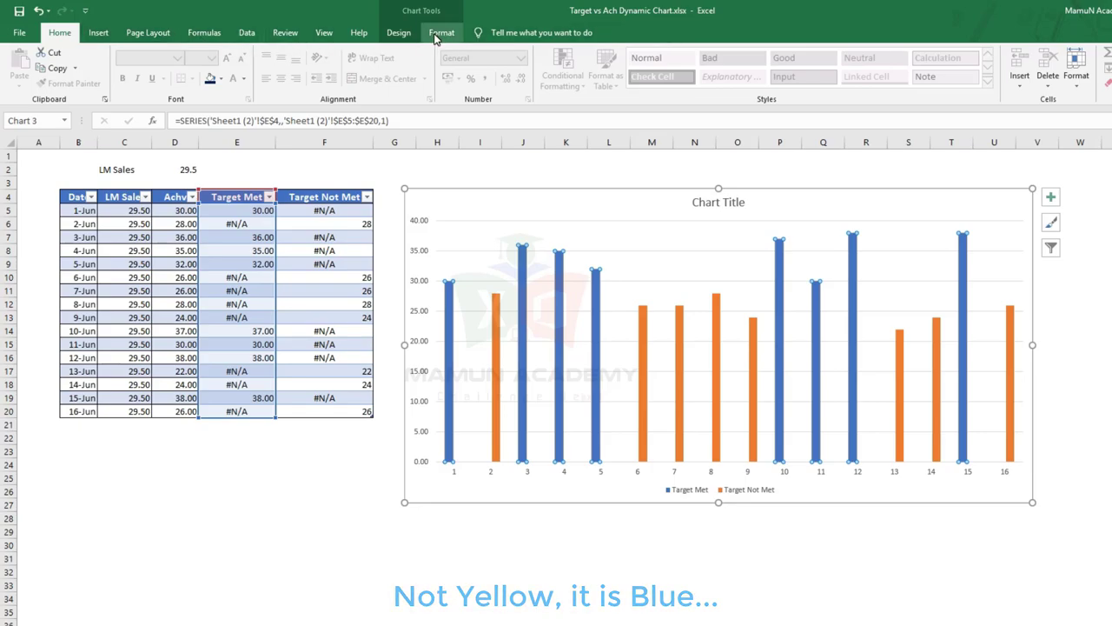
pyautogui.click(442, 32)
pyautogui.click(546, 54)
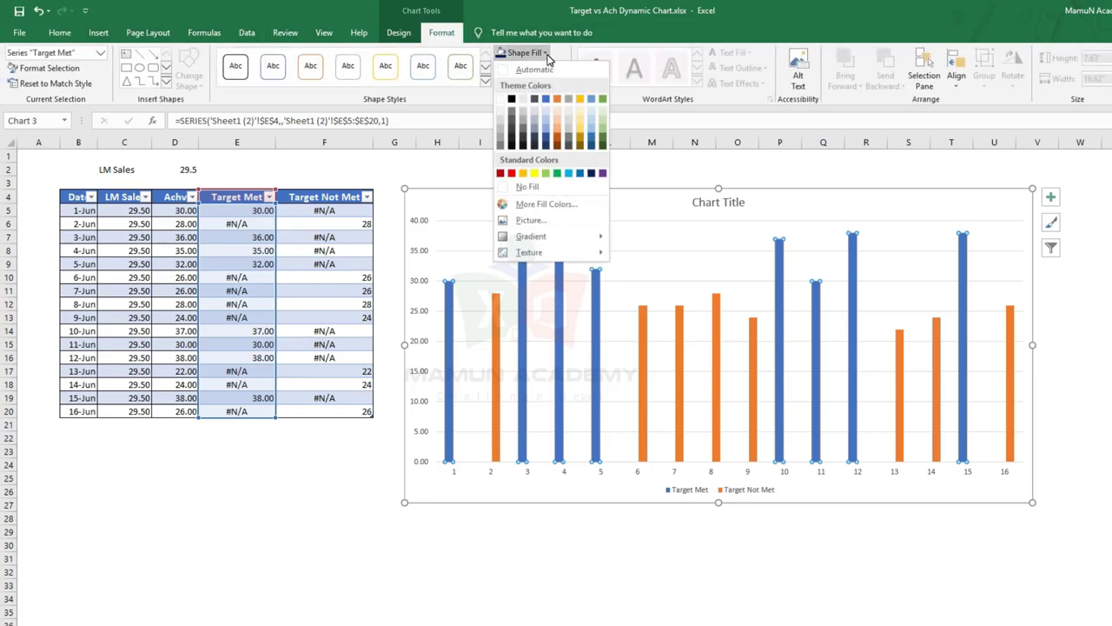
pyautogui.click(558, 173)
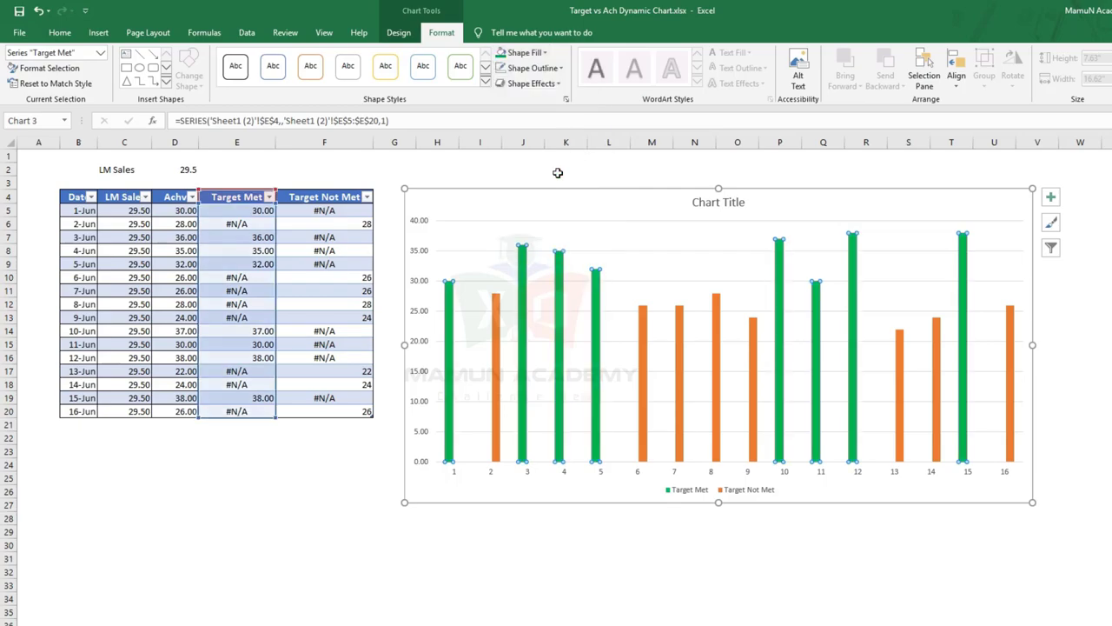
pyautogui.click(539, 53)
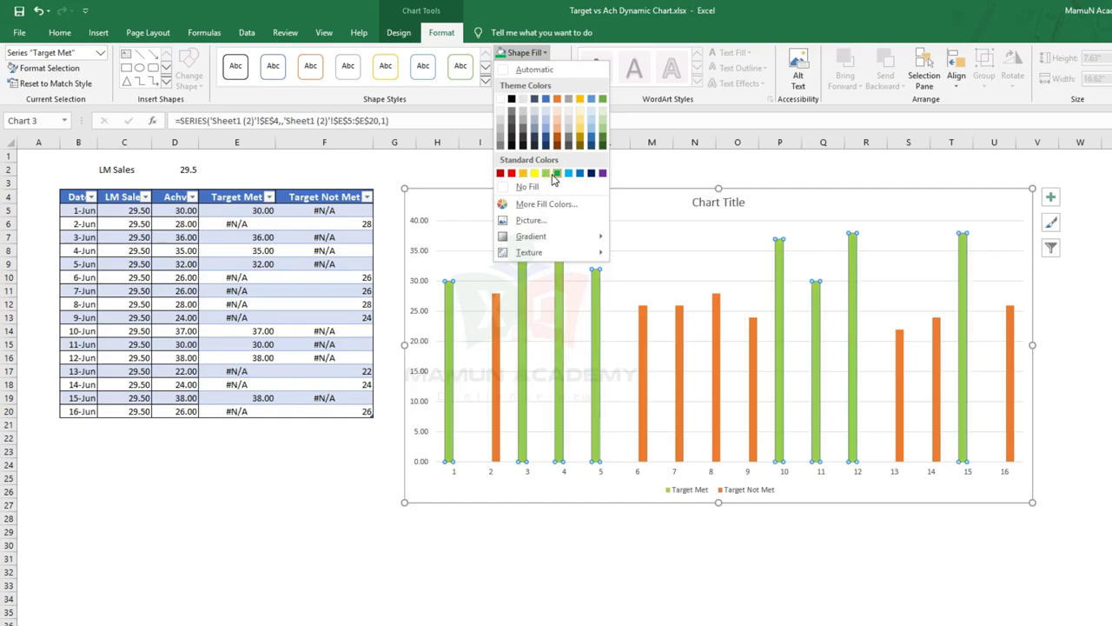
pyautogui.click(568, 173)
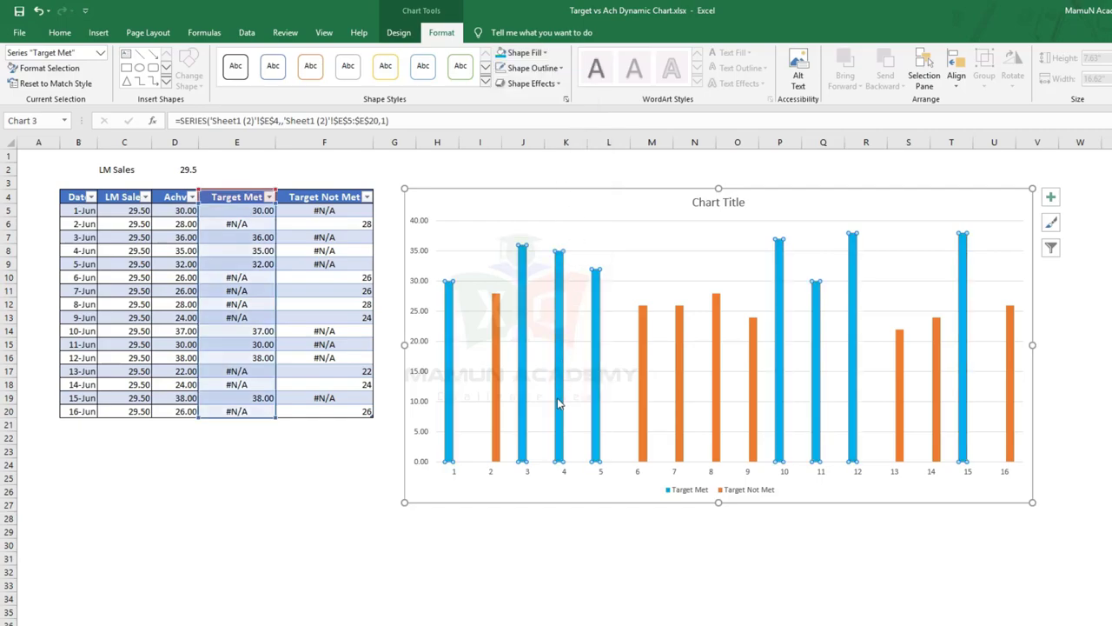
pyautogui.click(537, 531)
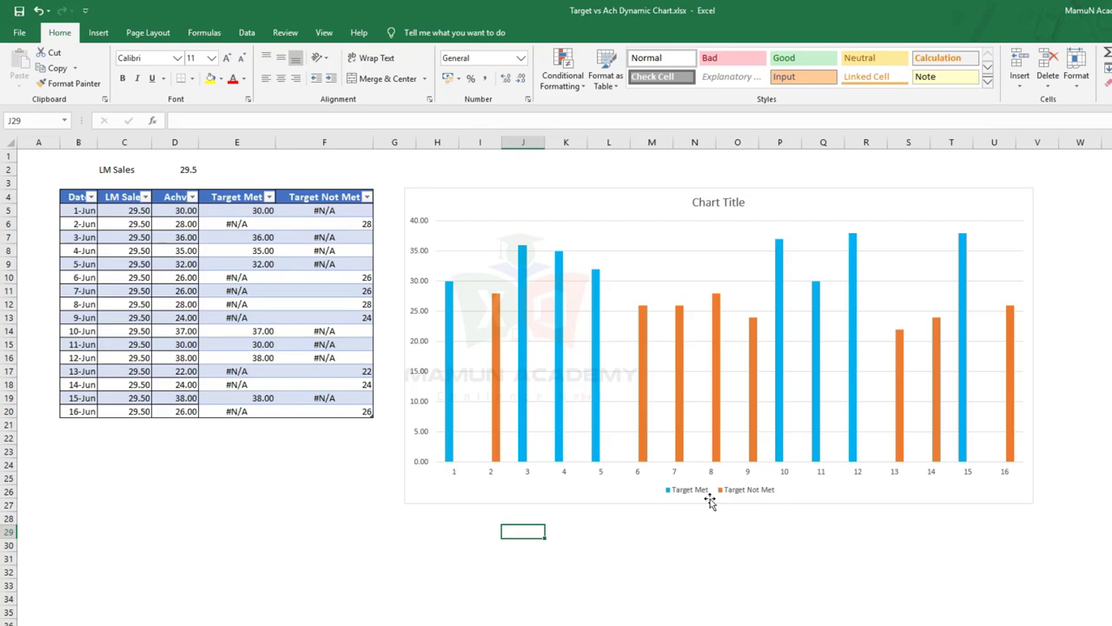
# - Fill the Target Not Met columns red and the Target Met columns grey
pyautogui.click(499, 409)
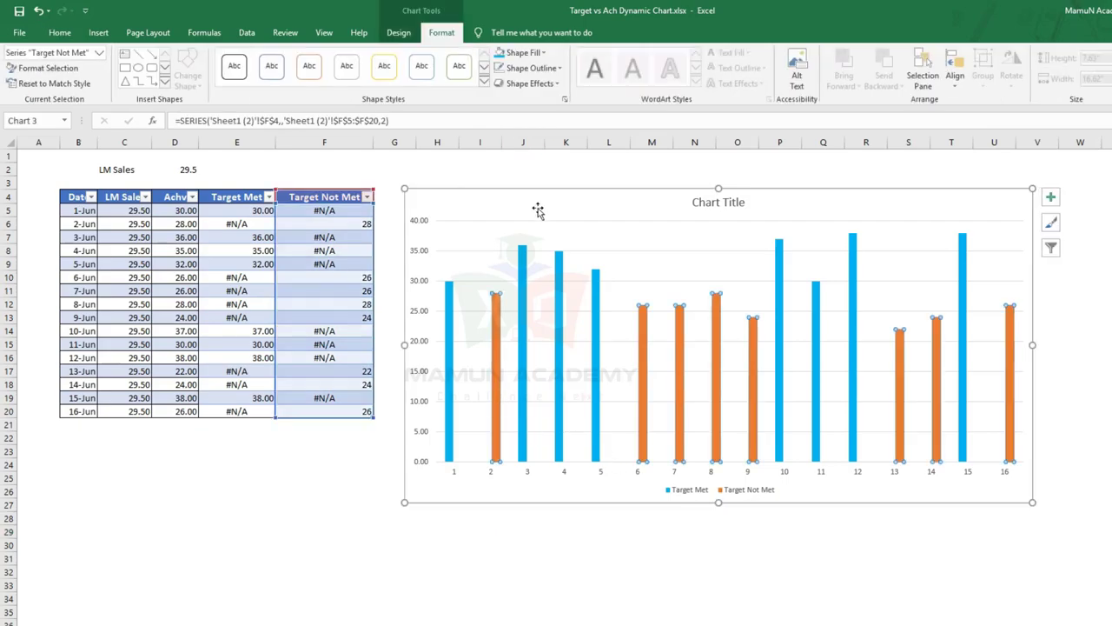
pyautogui.click(522, 52)
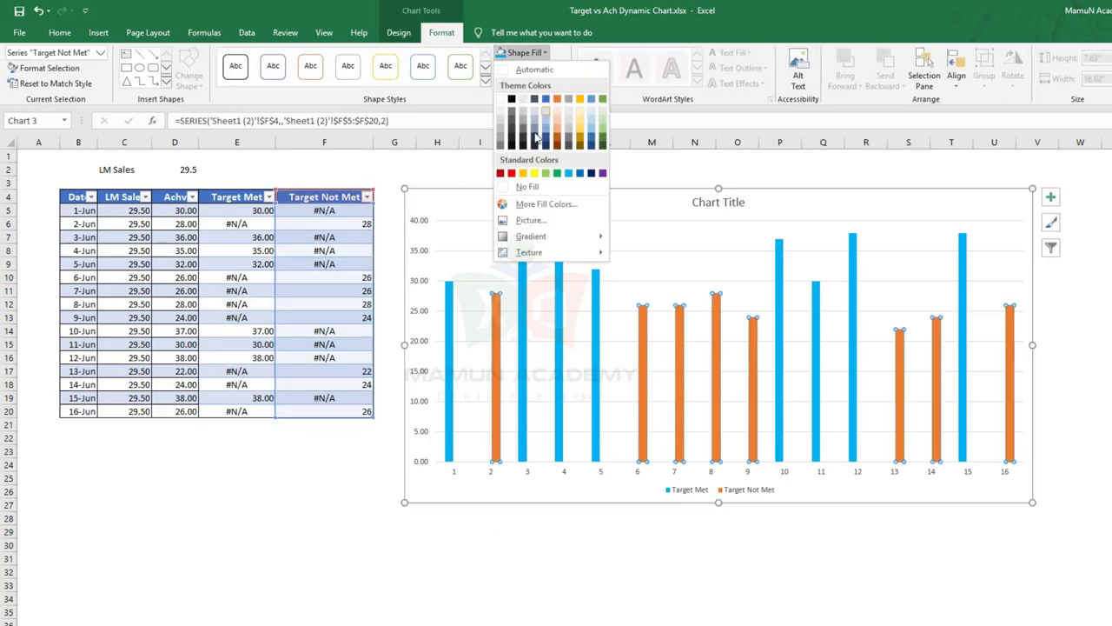
pyautogui.click(512, 177)
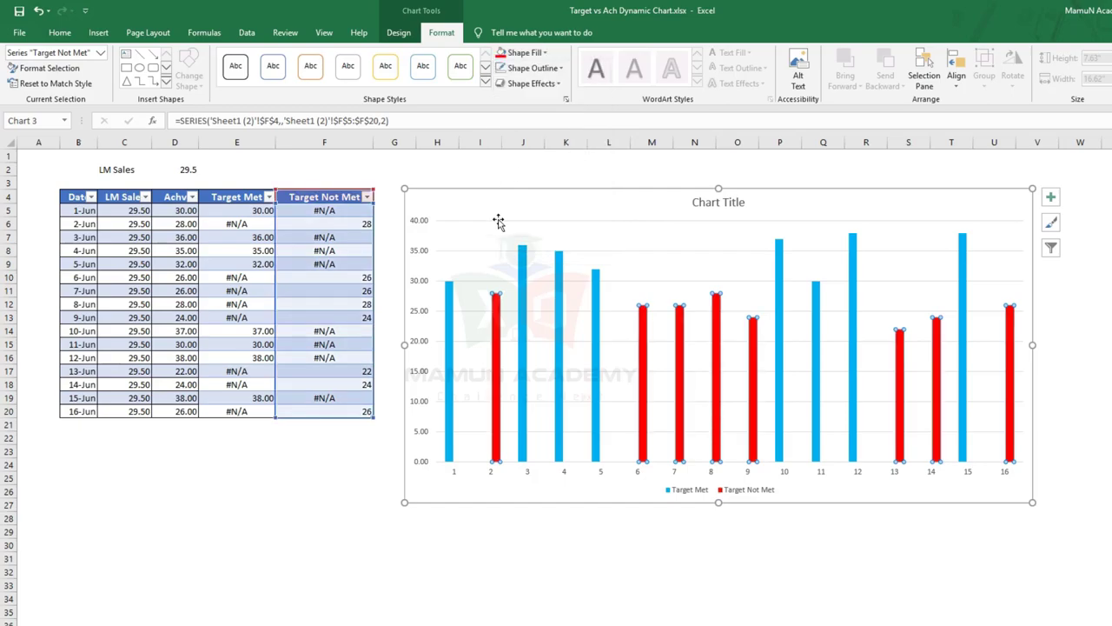
pyautogui.click(450, 341)
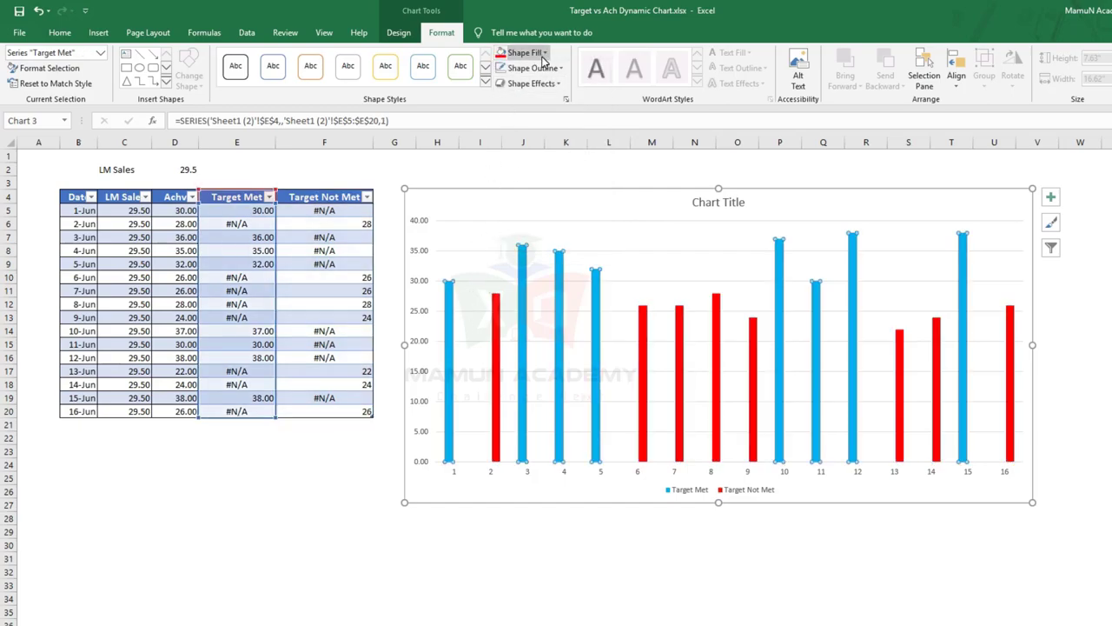
pyautogui.click(543, 54)
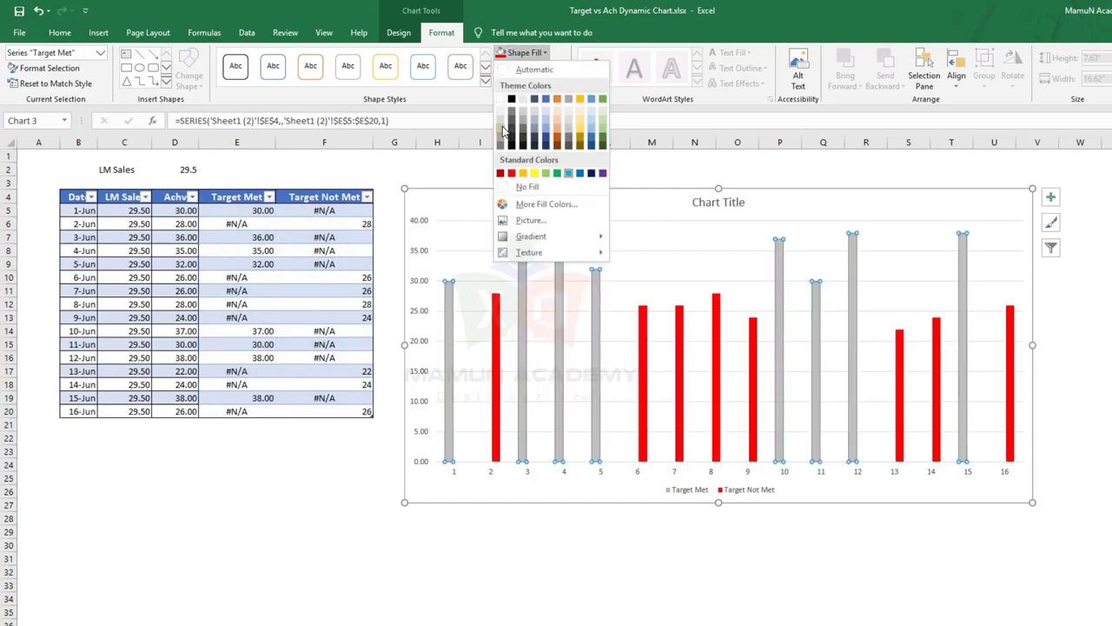
pyautogui.click(503, 129)
pyautogui.click(608, 532)
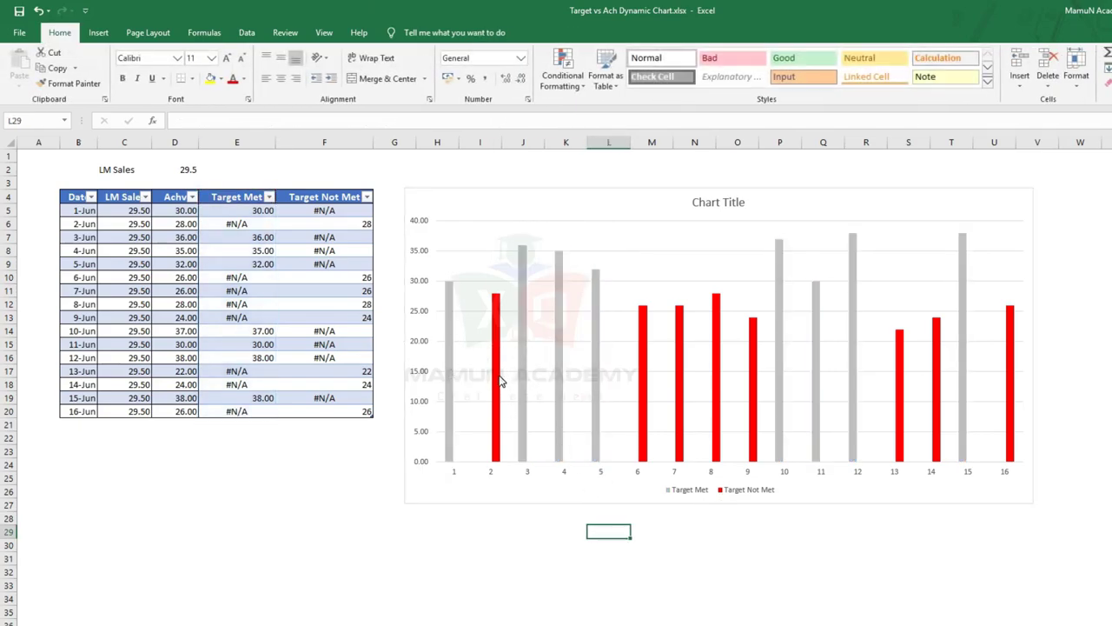
pyautogui.moveTo(500, 377)
# - Stretch the chart further down and right, then select the LM Sales column with its header
pyautogui.click(1013, 495)
pyautogui.moveTo(1031, 502); pyautogui.dragTo(1111, 542)
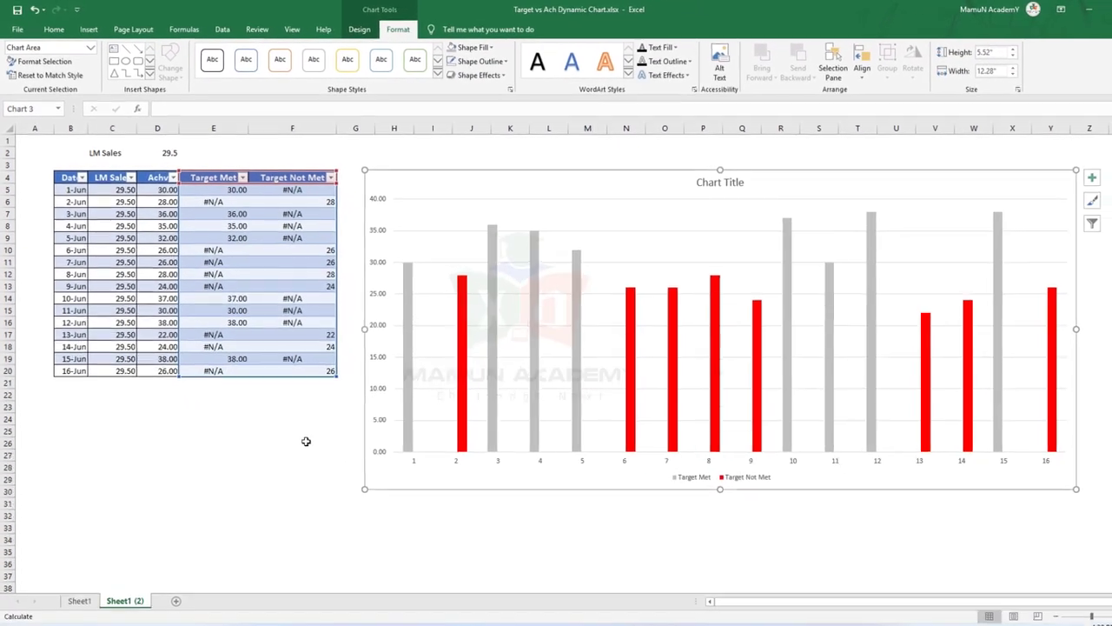
pyautogui.click(324, 490)
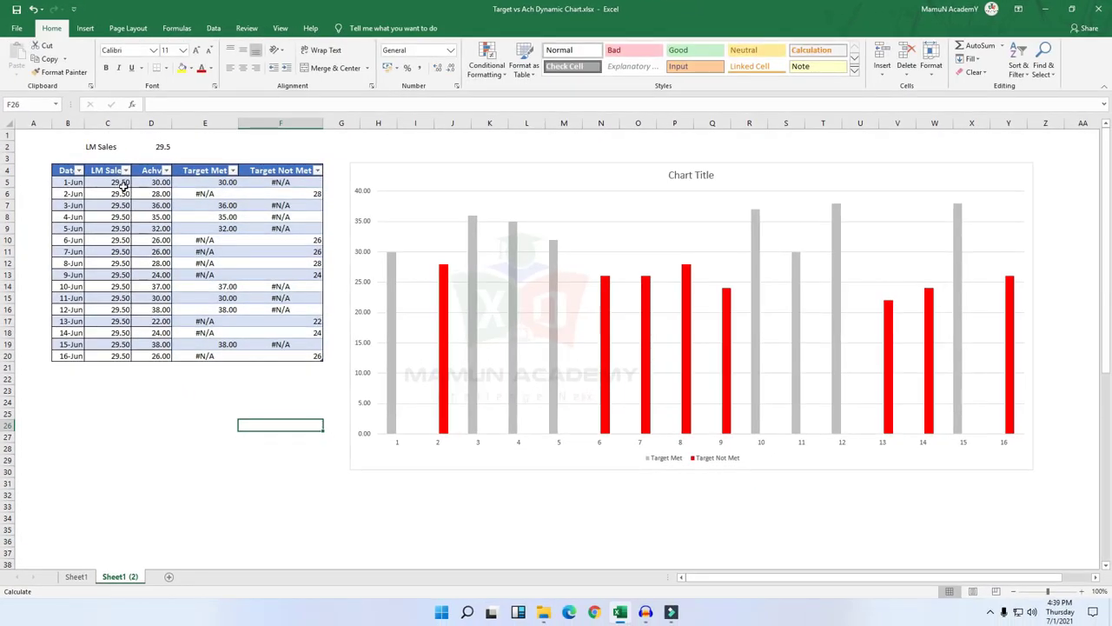
pyautogui.moveTo(113, 172); pyautogui.dragTo(110, 352)
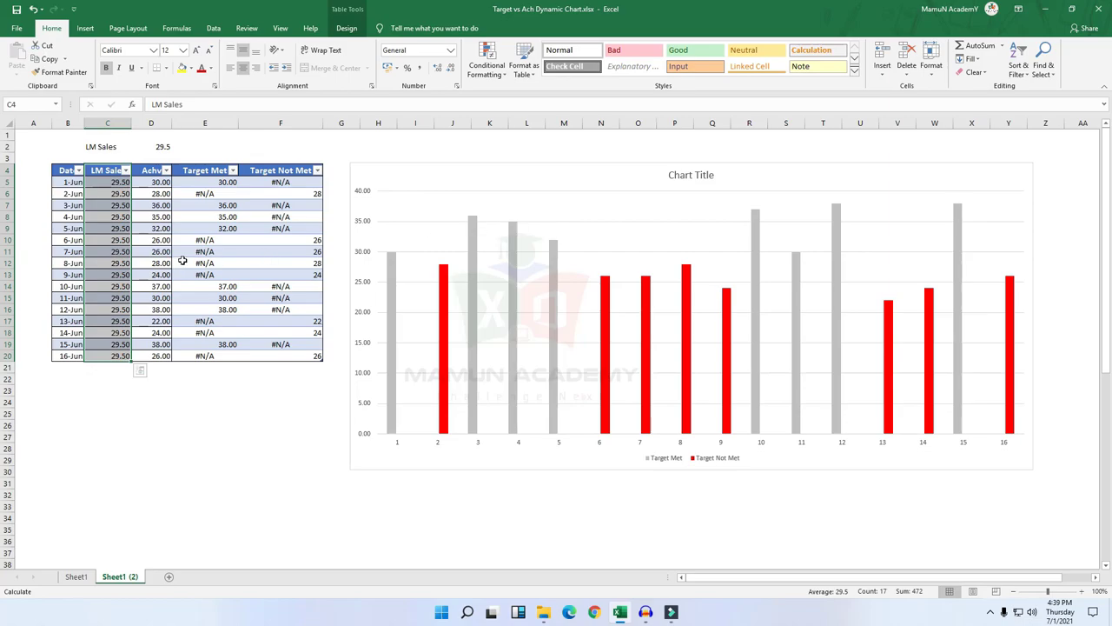
# - Copy LM Sales C4:C20 and paste it into the chart as a 29.50 series
pyautogui.hotkey('ctrl', 'c')
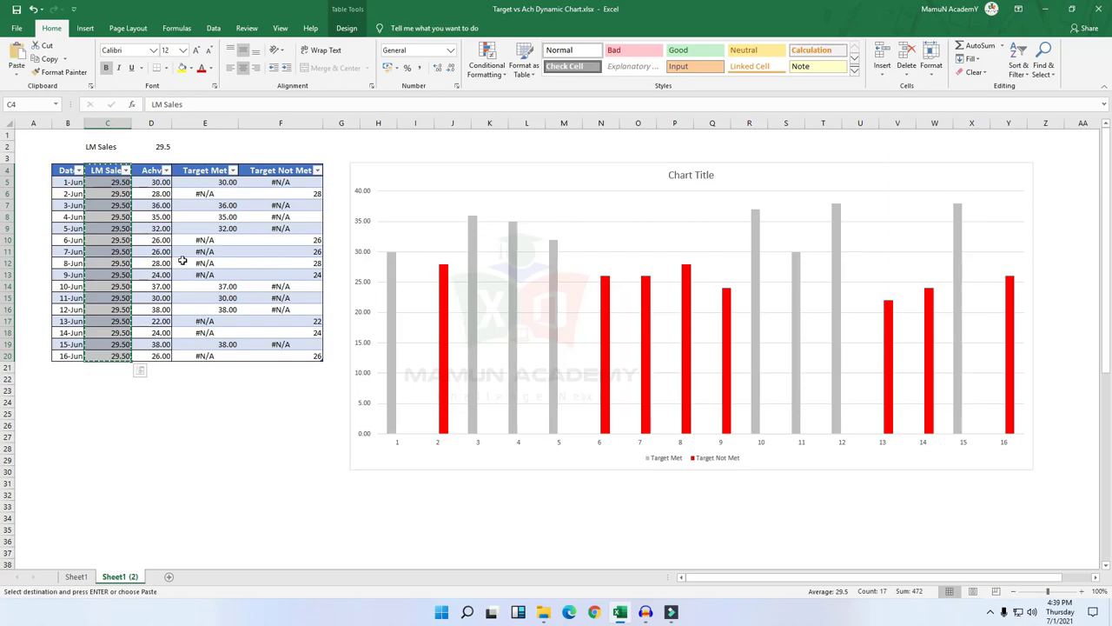
pyautogui.hotkey('ctrl', 'q')
pyautogui.click(372, 169)
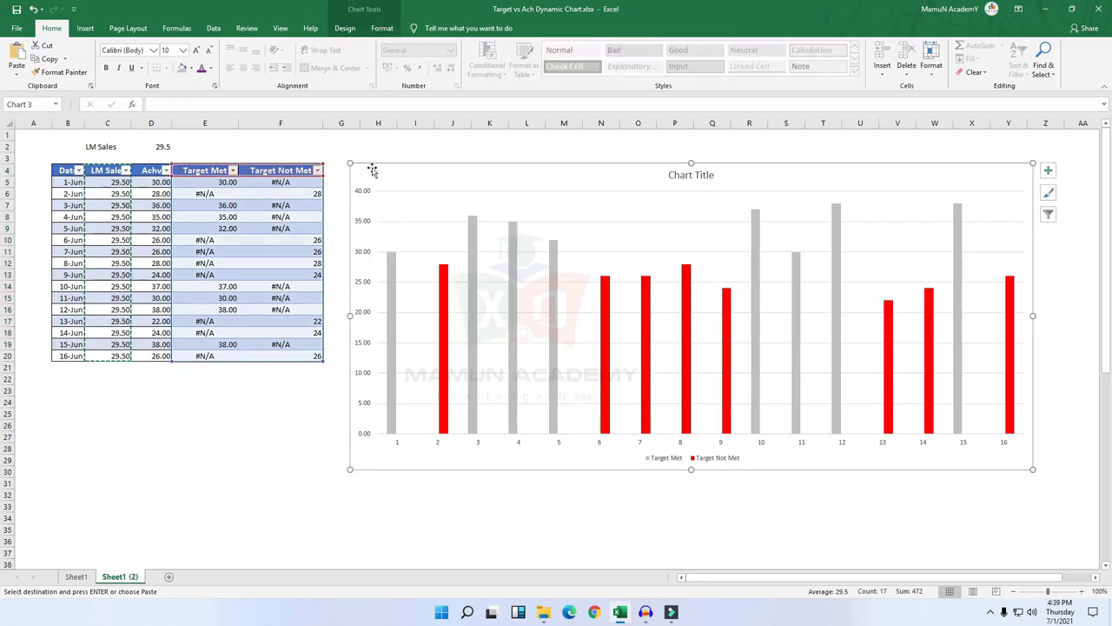
pyautogui.hotkey('ctrl', 'v')
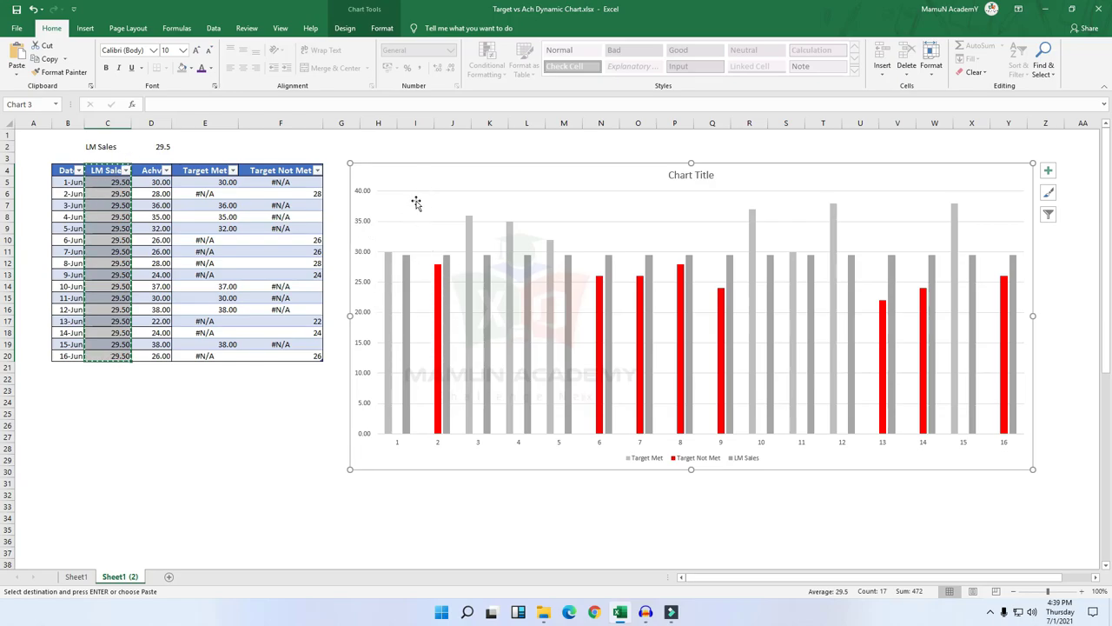
pyautogui.click(744, 464)
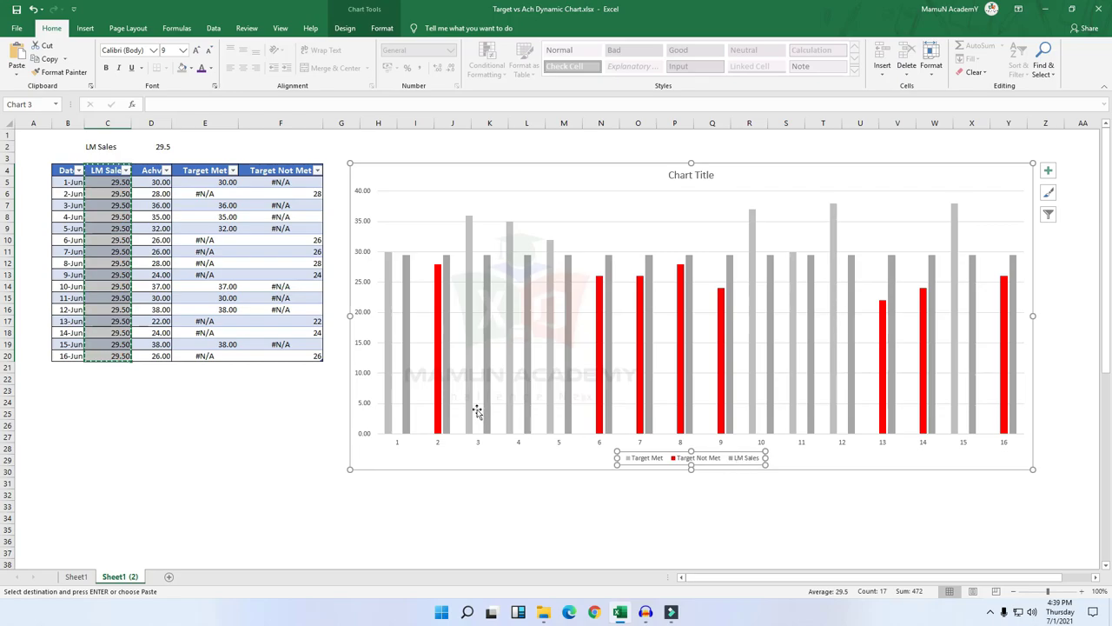
pyautogui.click(407, 403)
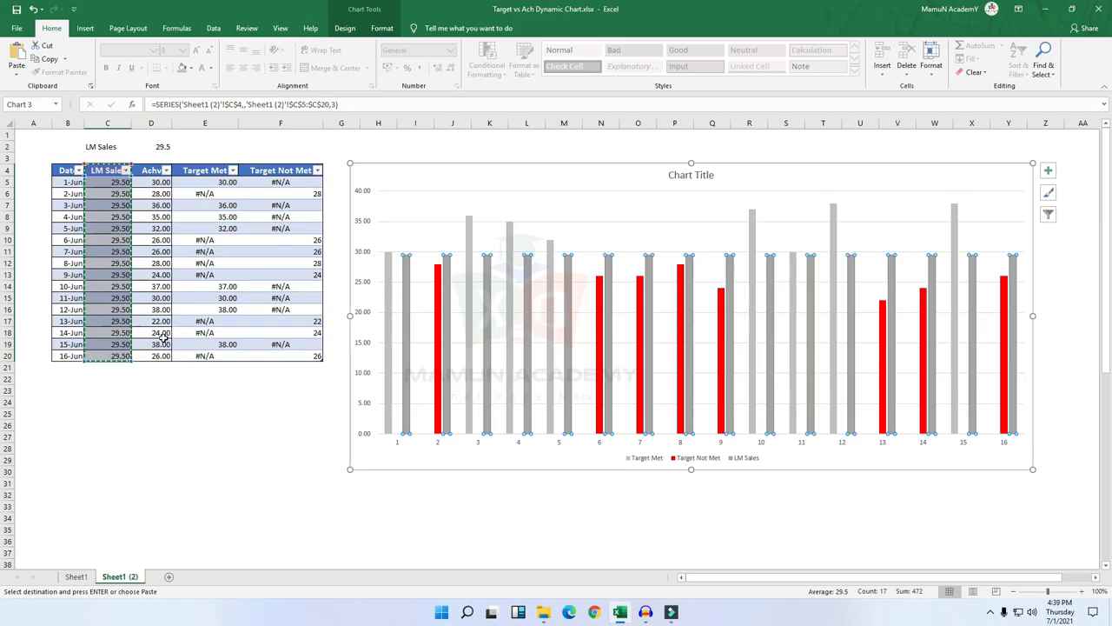
pyautogui.click(193, 403)
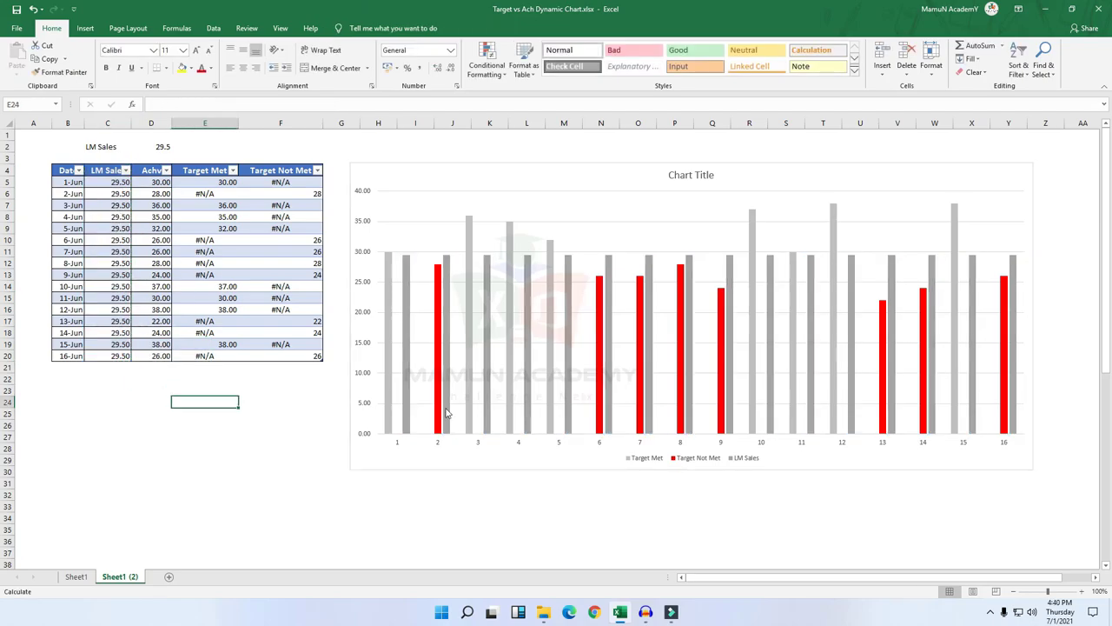
pyautogui.click(405, 408)
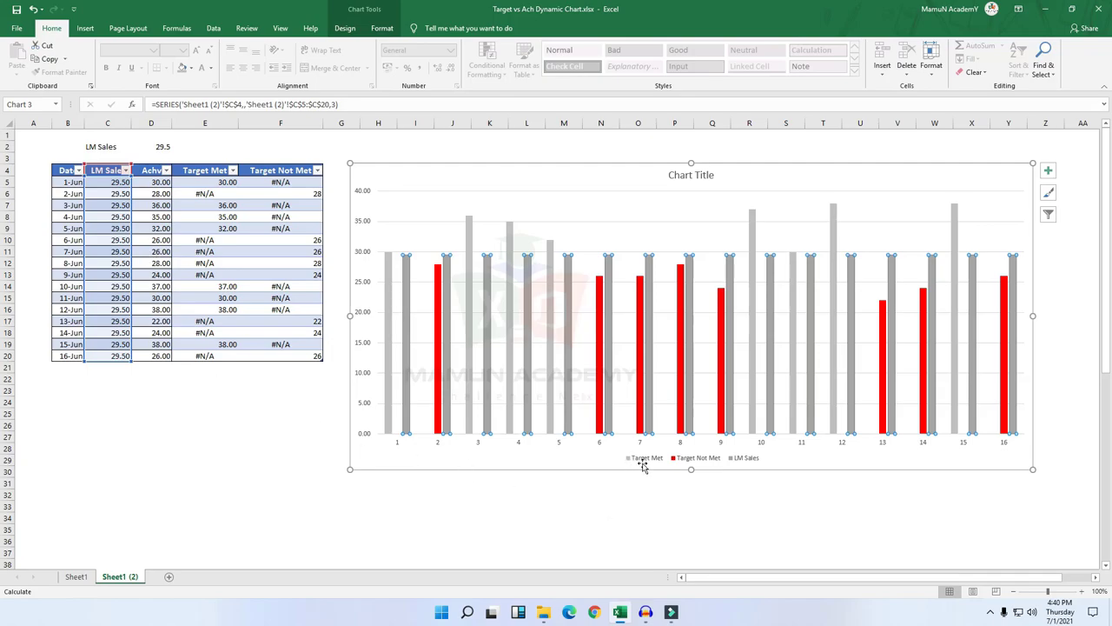
# - Fill the Target Met columns light blue
pyautogui.click(390, 398)
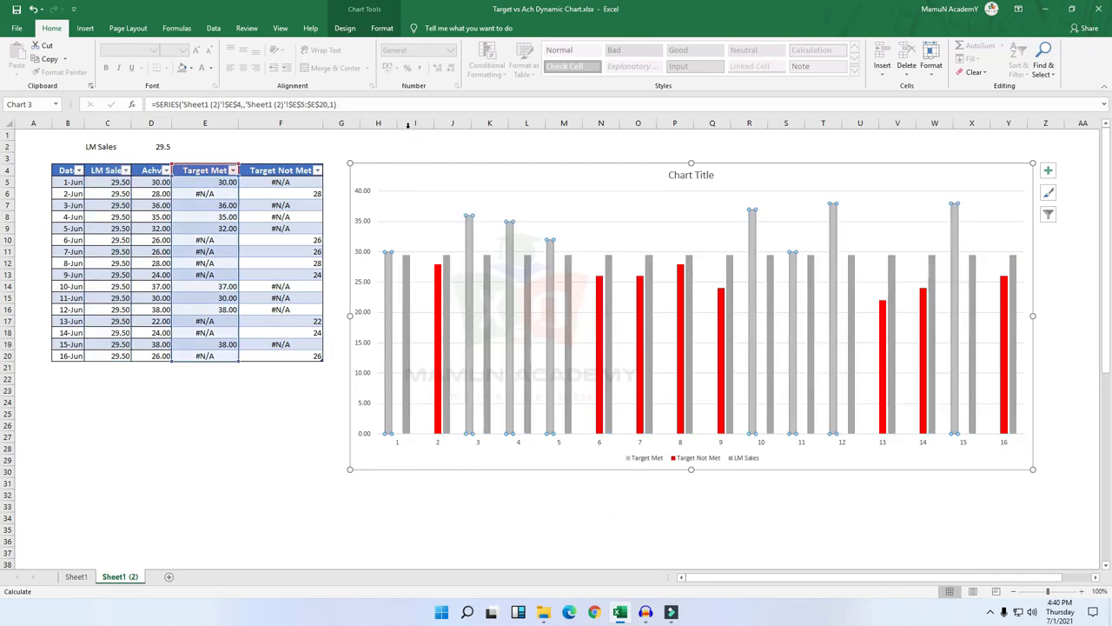
pyautogui.click(382, 28)
pyautogui.click(470, 45)
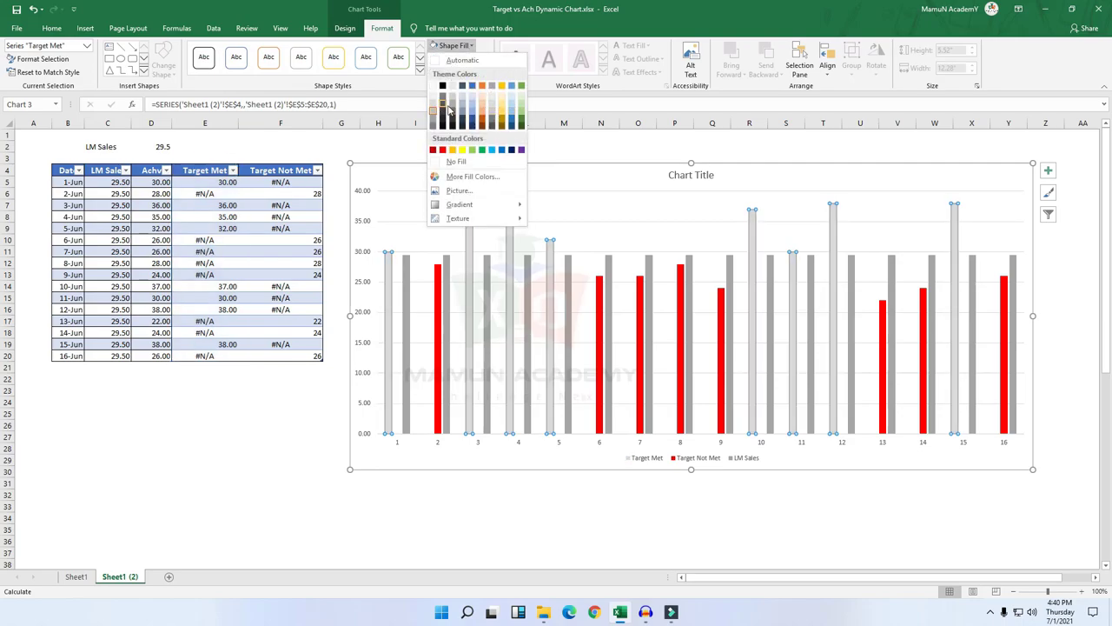
pyautogui.click(502, 150)
# - Open Change Series Chart Type for the LM Sales series
pyautogui.click(407, 386)
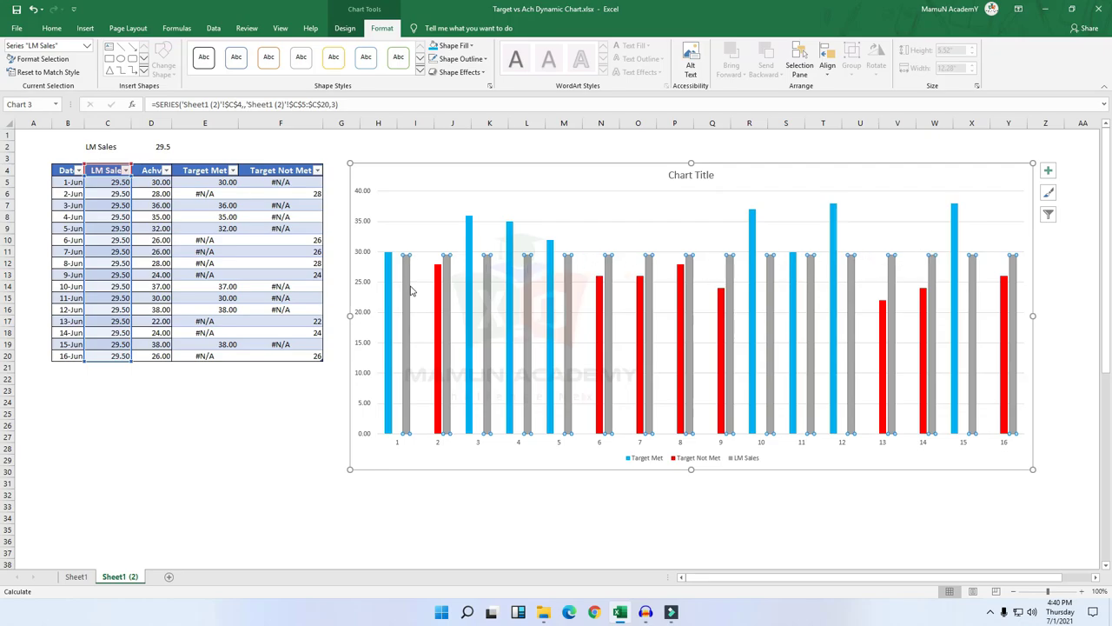
pyautogui.rightClick(406, 287)
pyautogui.click(441, 323)
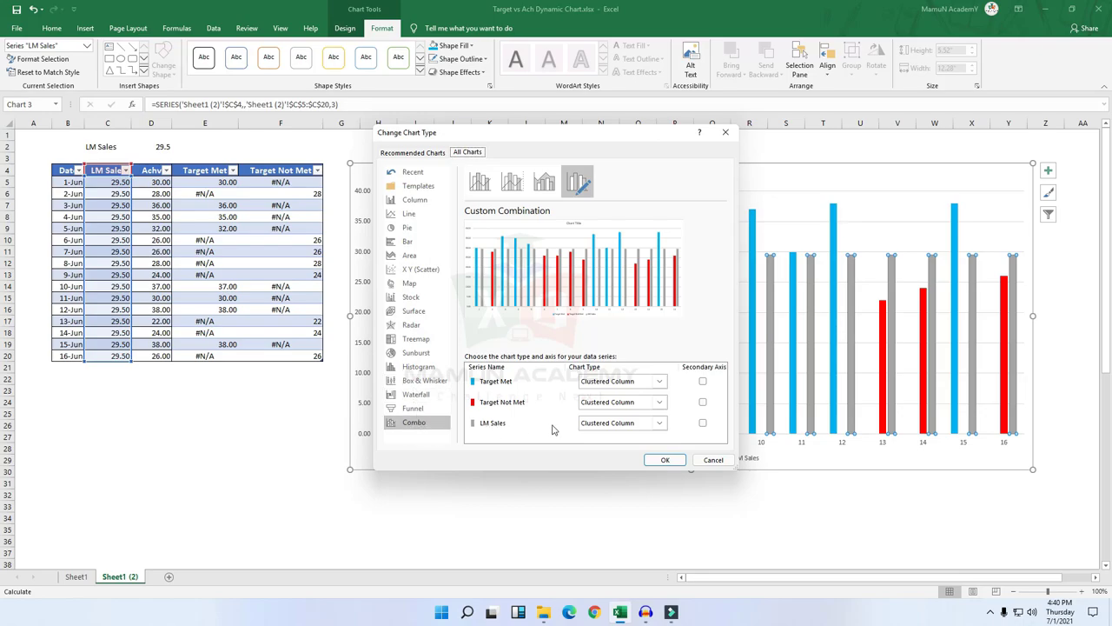
# - Switch LM Sales to a Line in the combo chart and confirm
pyautogui.click(598, 424)
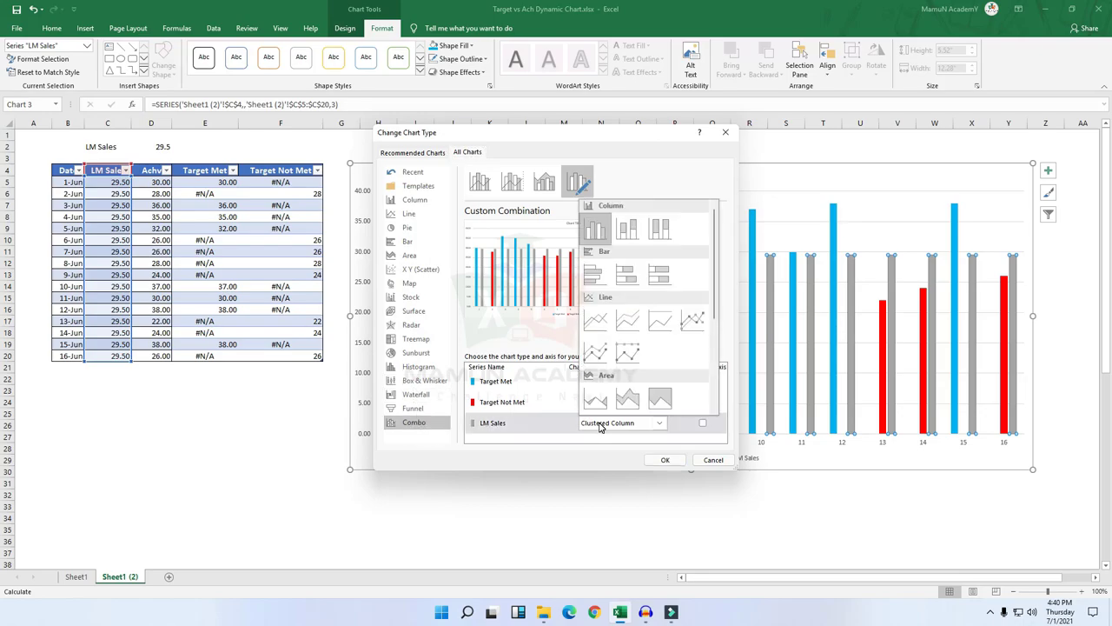
pyautogui.click(595, 325)
pyautogui.click(665, 461)
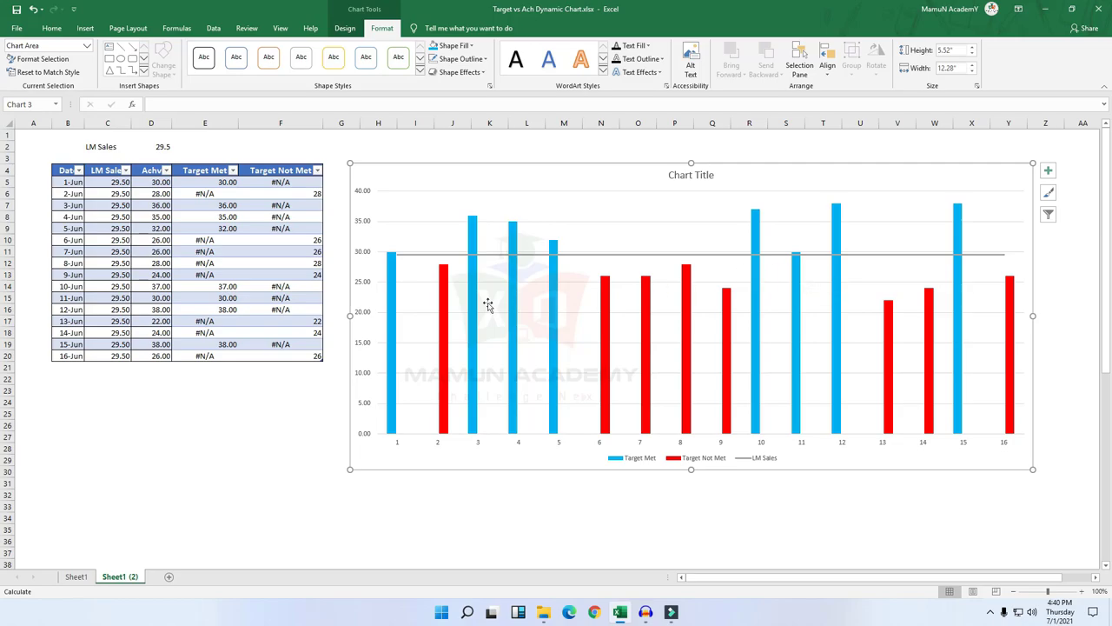
# - Recolour the Target Met columns light grey
pyautogui.click(392, 280)
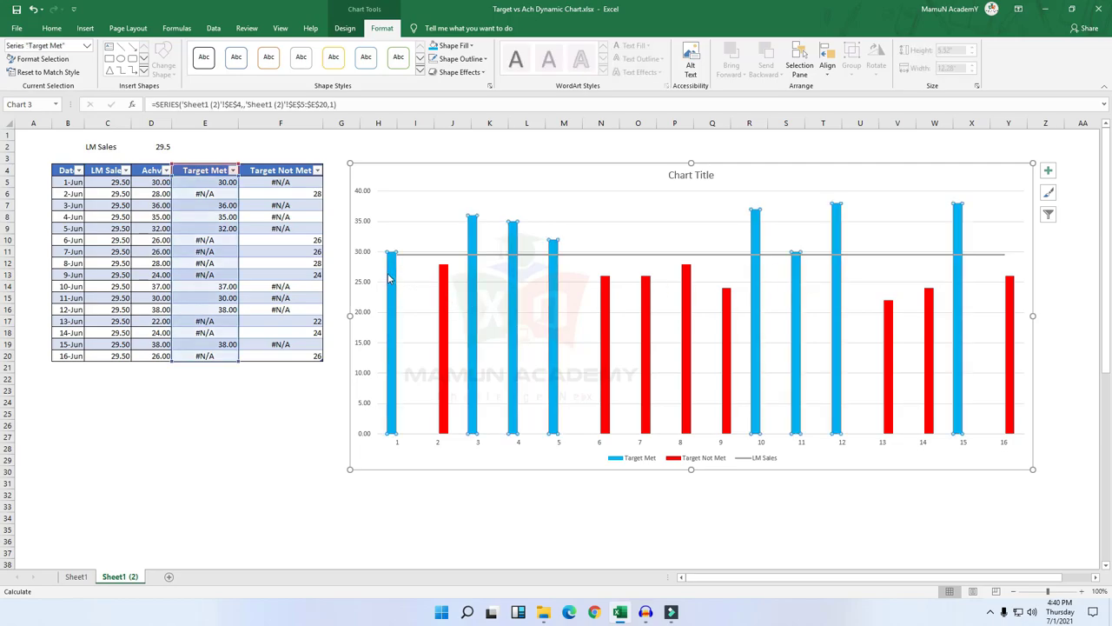
pyautogui.click(473, 48)
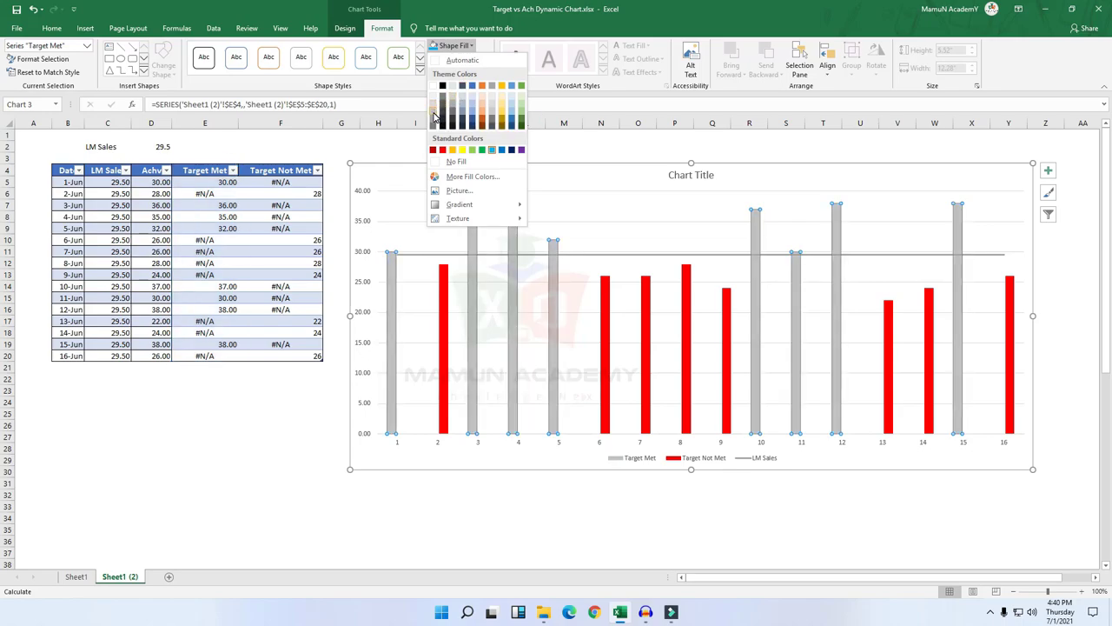
pyautogui.click(434, 104)
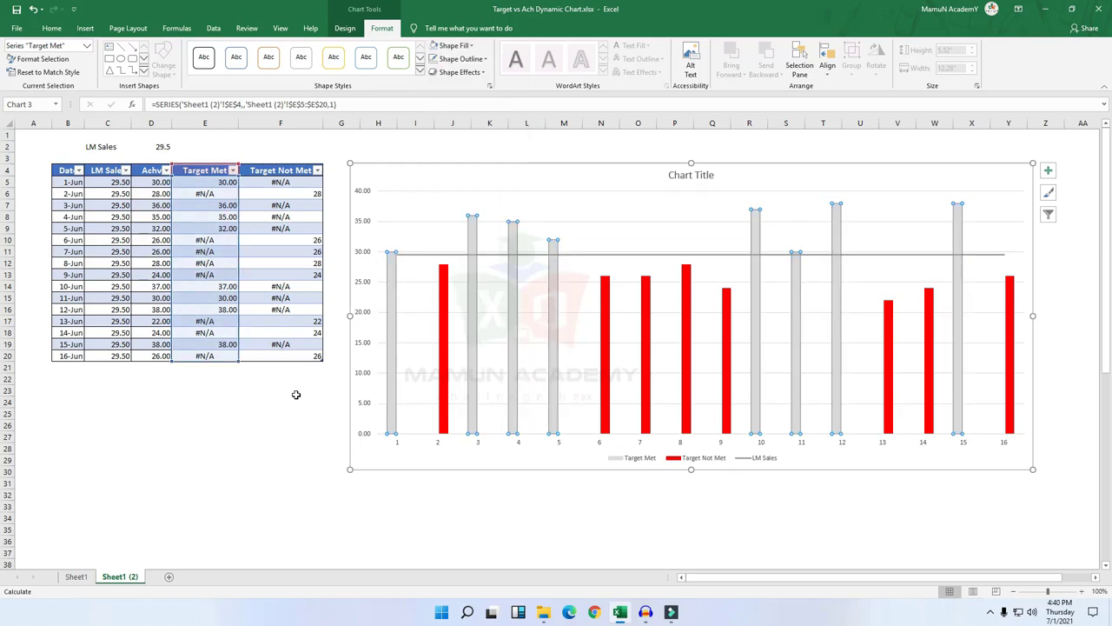
pyautogui.click(295, 394)
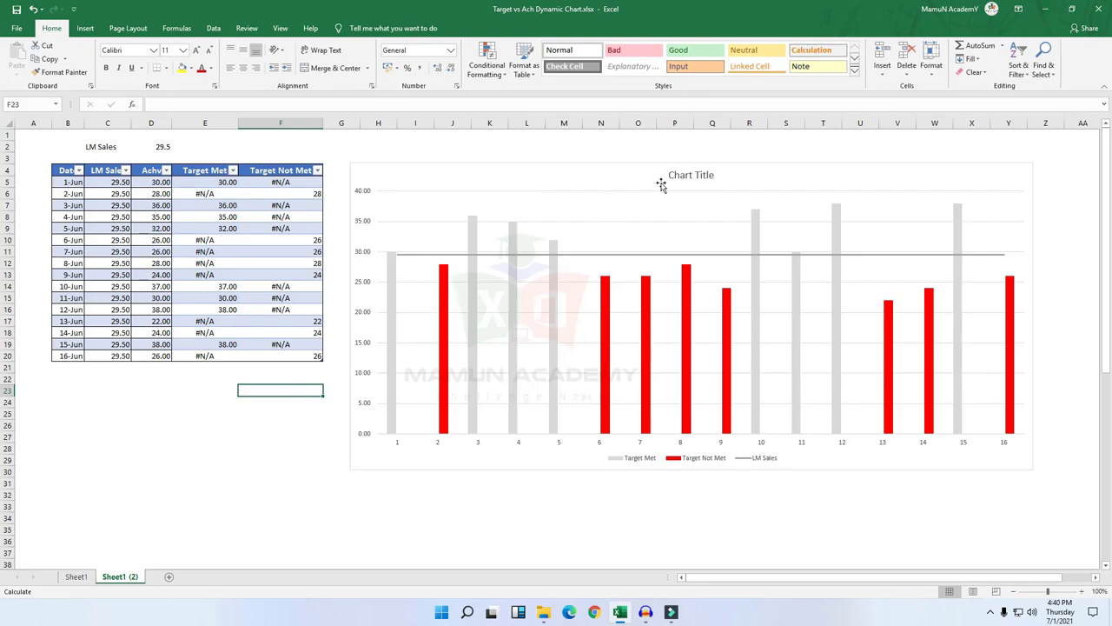
# - Delete the chart's vertical value axis, leaving the horizontal axis selected
pyautogui.click(666, 226)
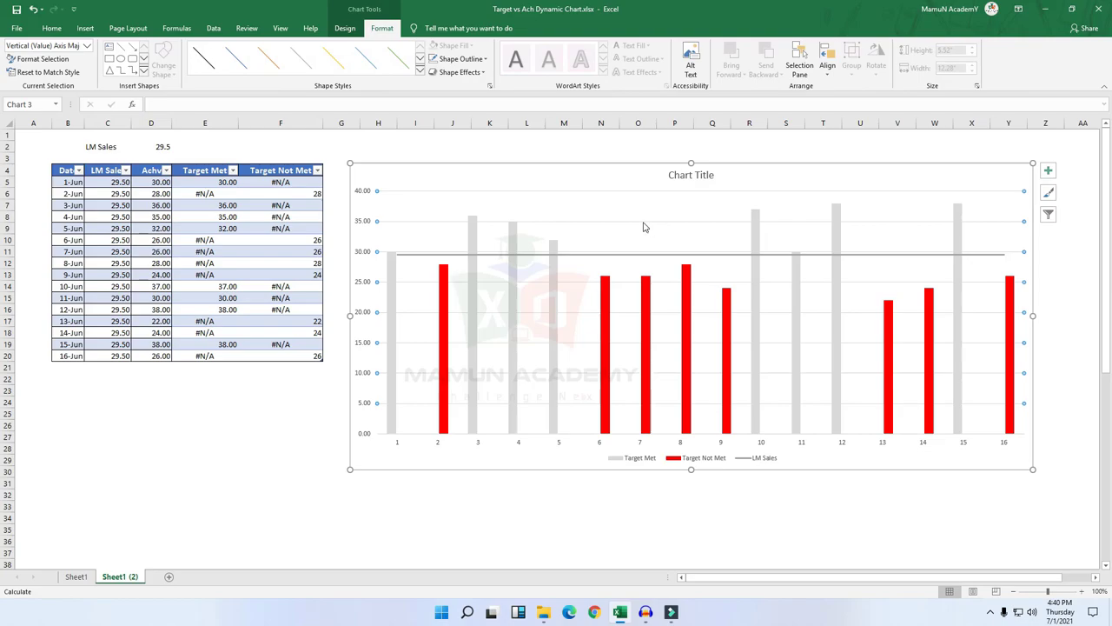
pyautogui.click(426, 216)
pyautogui.click(365, 196)
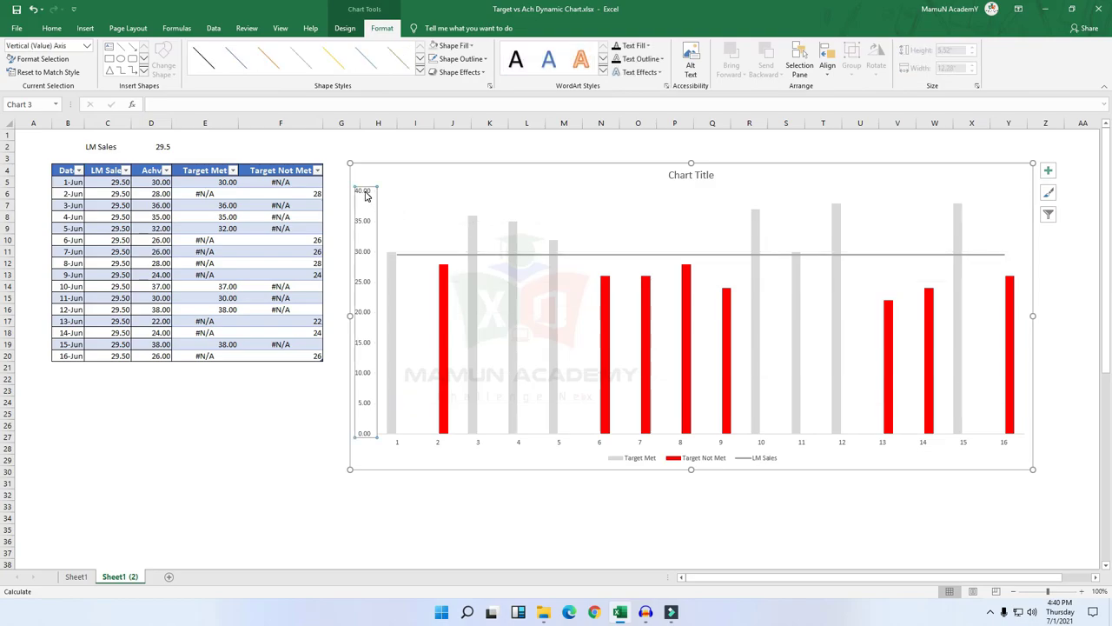
pyautogui.press('Delete')
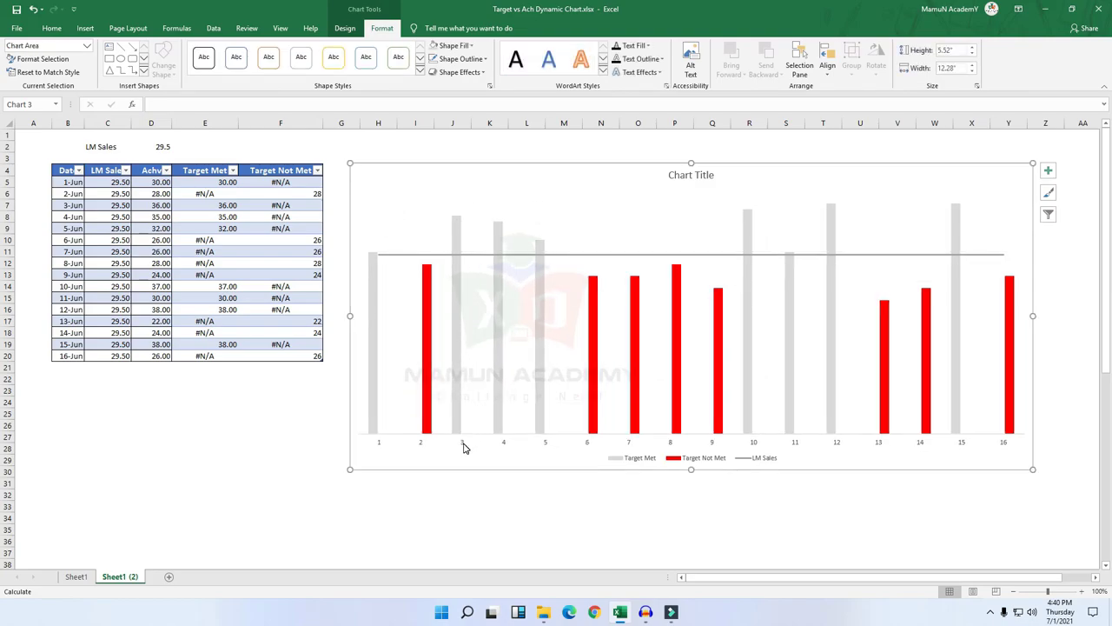
pyautogui.click(462, 445)
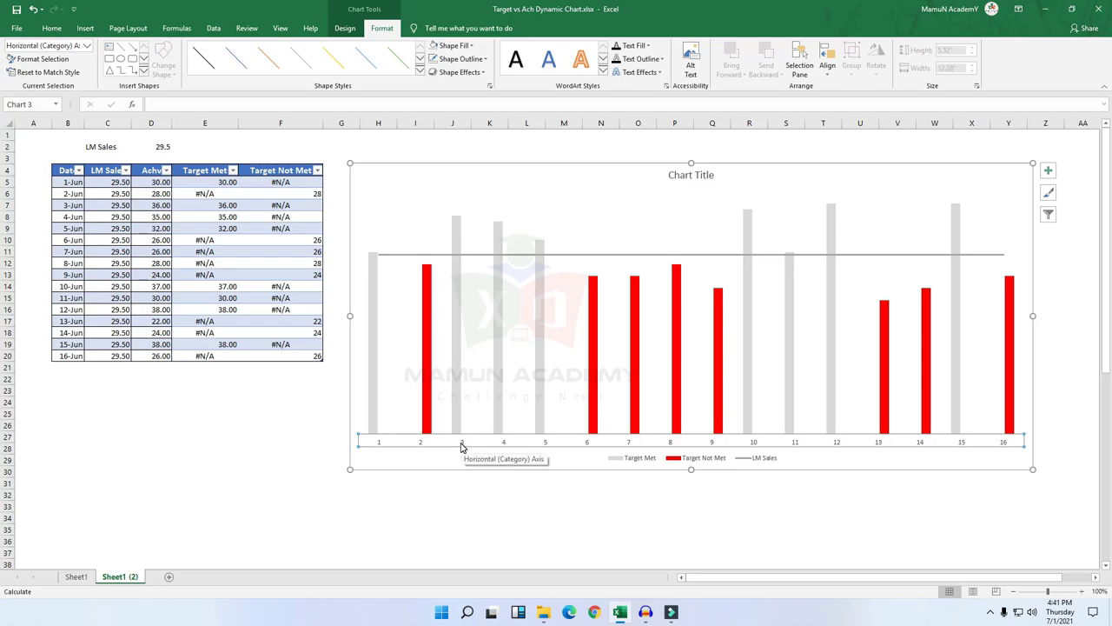
# - Set the horizontal axis labels to the dates in B5:B20 (1-Jun to 16-Jun)
pyautogui.rightClick(461, 446)
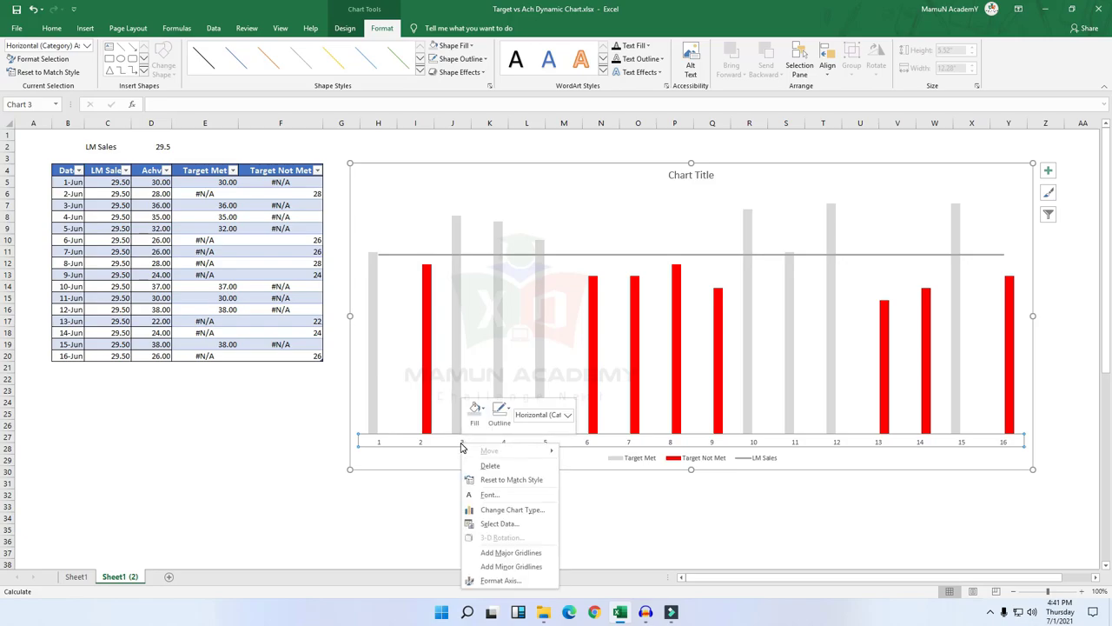
pyautogui.click(497, 526)
pyautogui.click(318, 299)
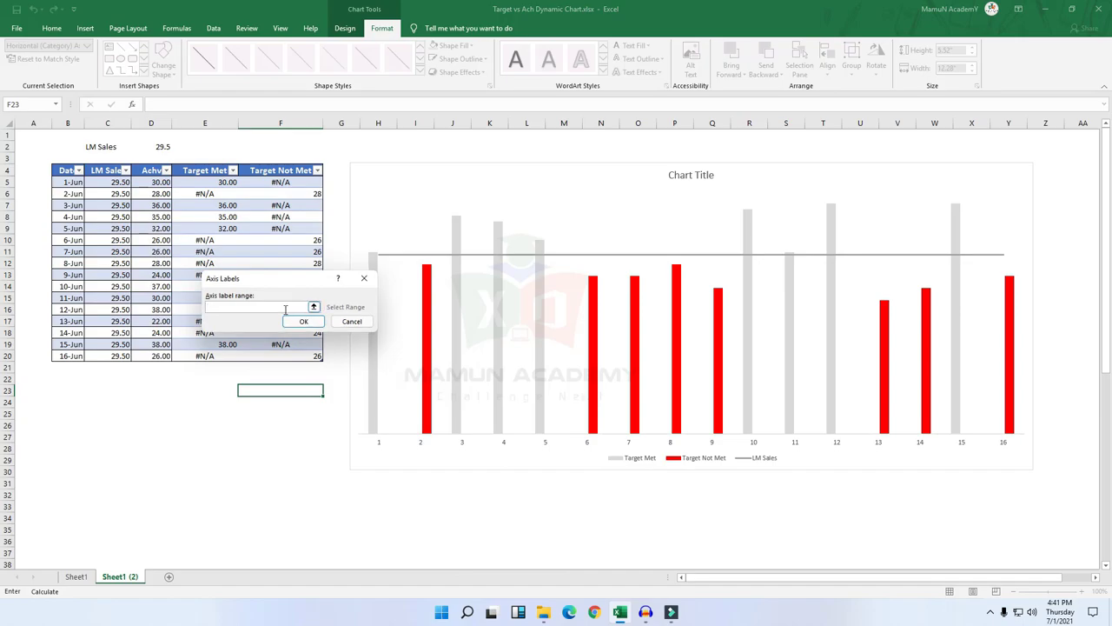
pyautogui.moveTo(72, 180); pyautogui.dragTo(70, 356)
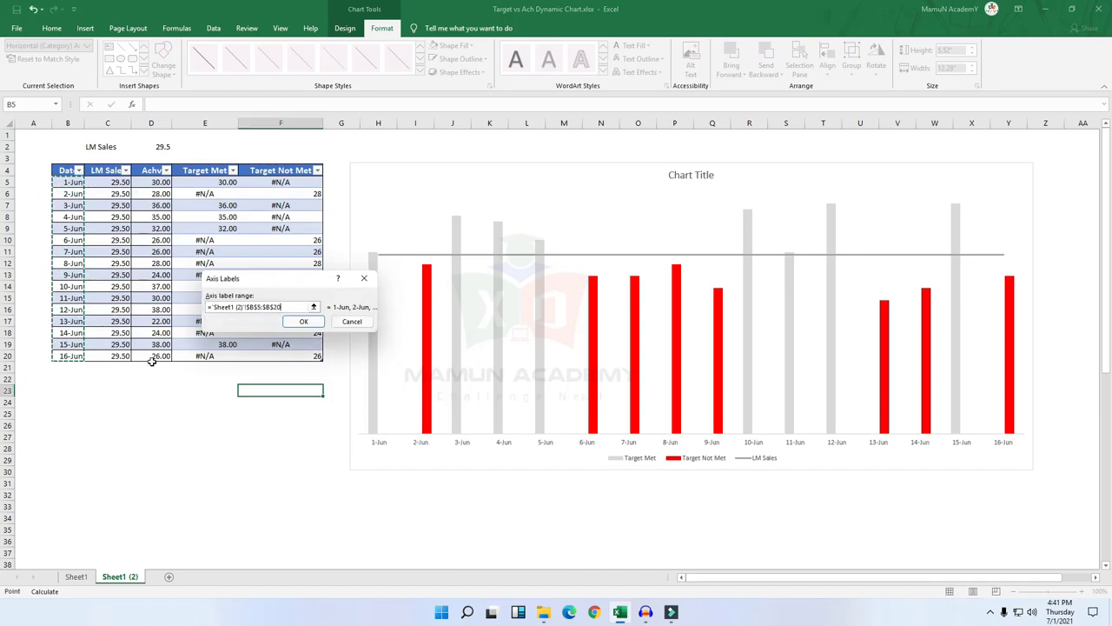
pyautogui.click(304, 322)
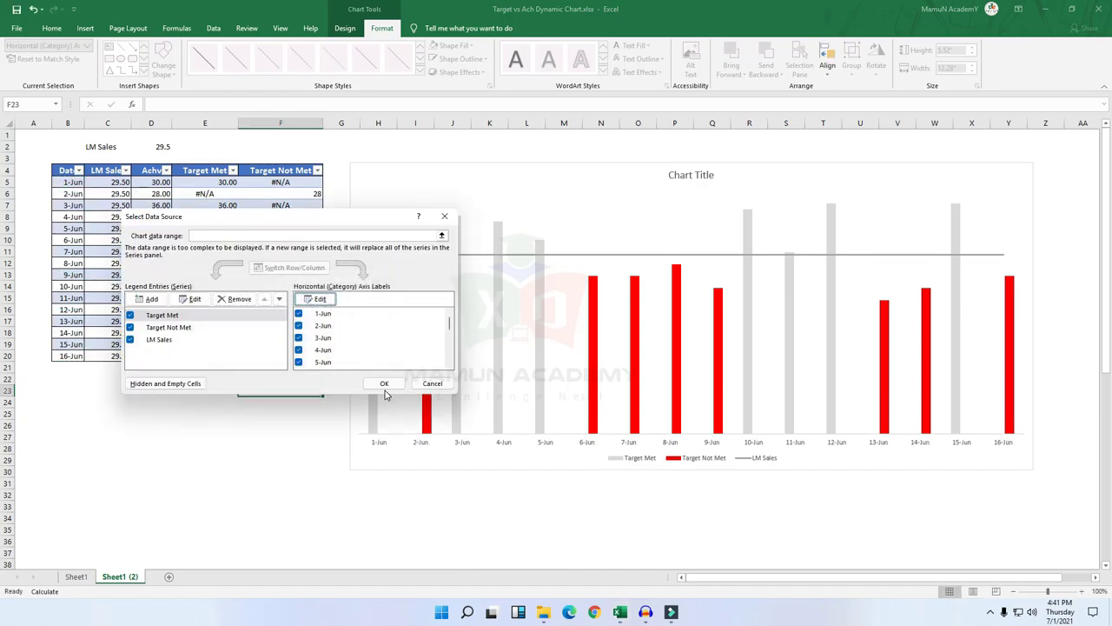
pyautogui.click(384, 384)
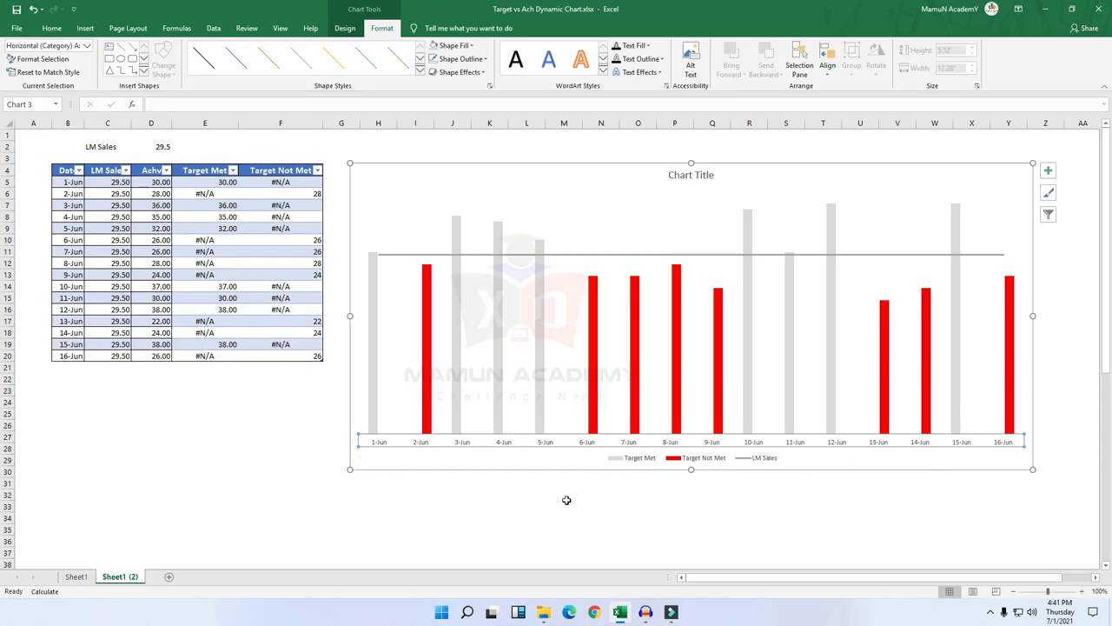
pyautogui.click(513, 509)
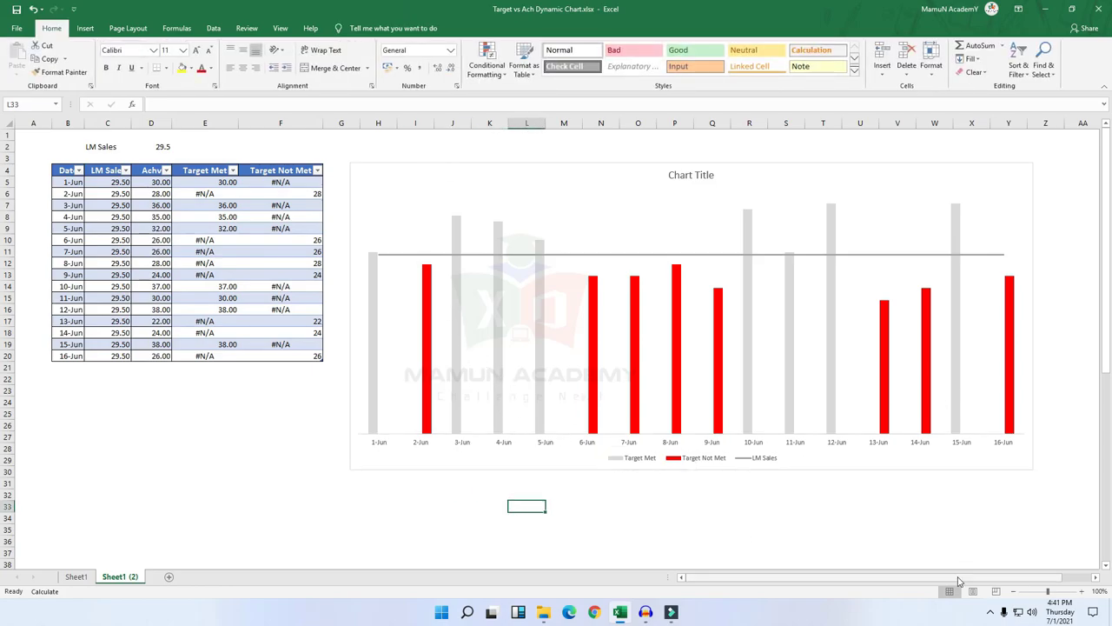
# - Move the chart up and to the right, and enlarge it
pyautogui.hscroll(1, 958, 580)
pyautogui.click(1096, 577)
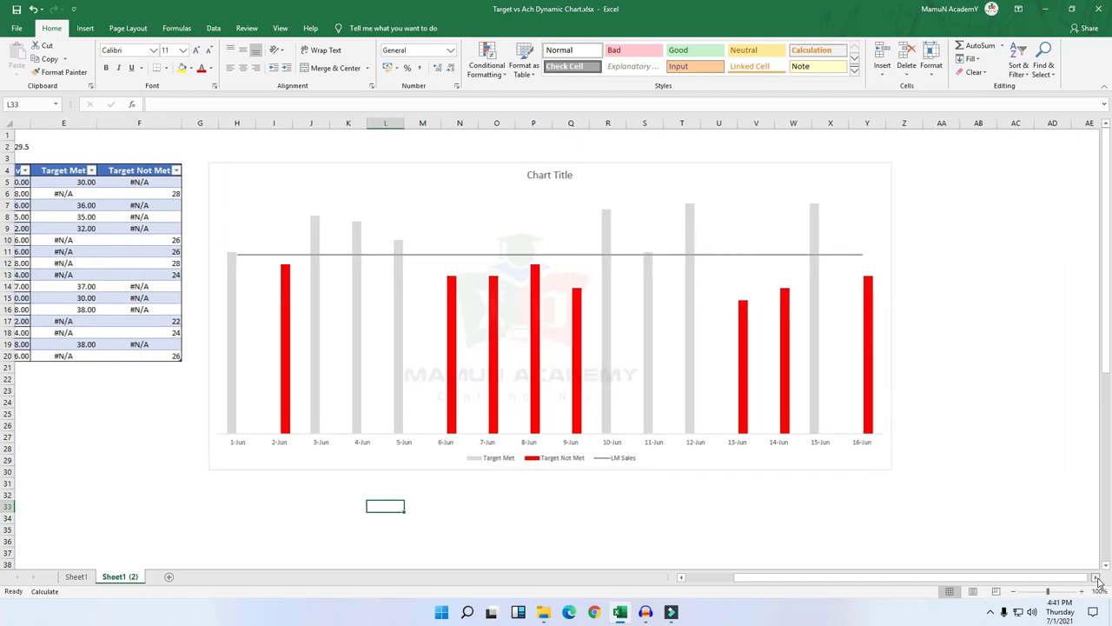
pyautogui.hscroll(5, 1096, 577)
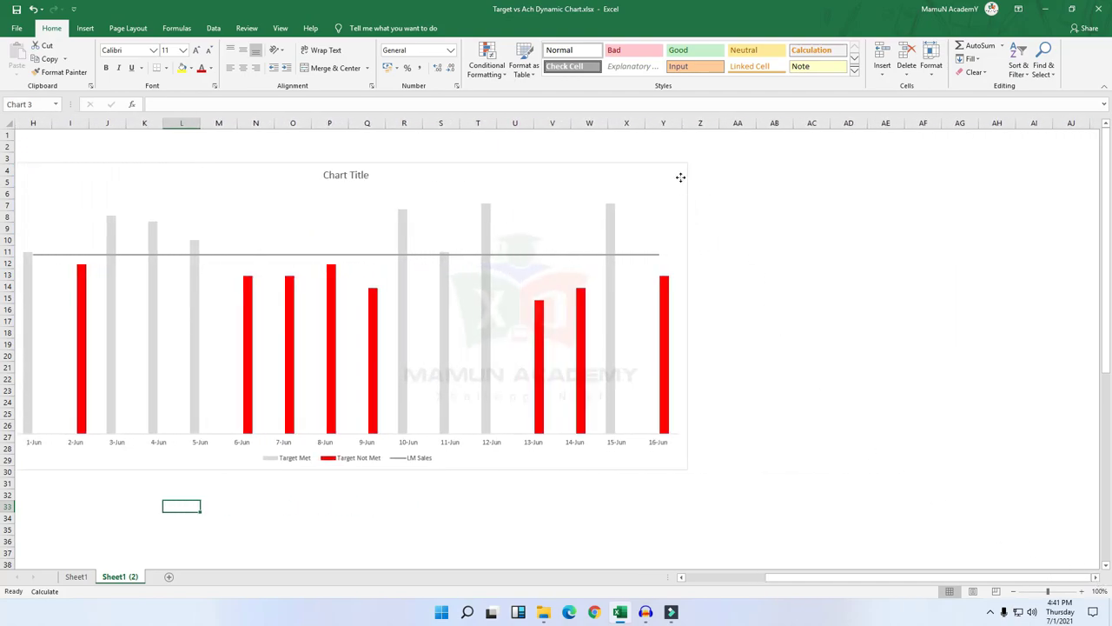
pyautogui.moveTo(669, 181); pyautogui.dragTo(767, 170)
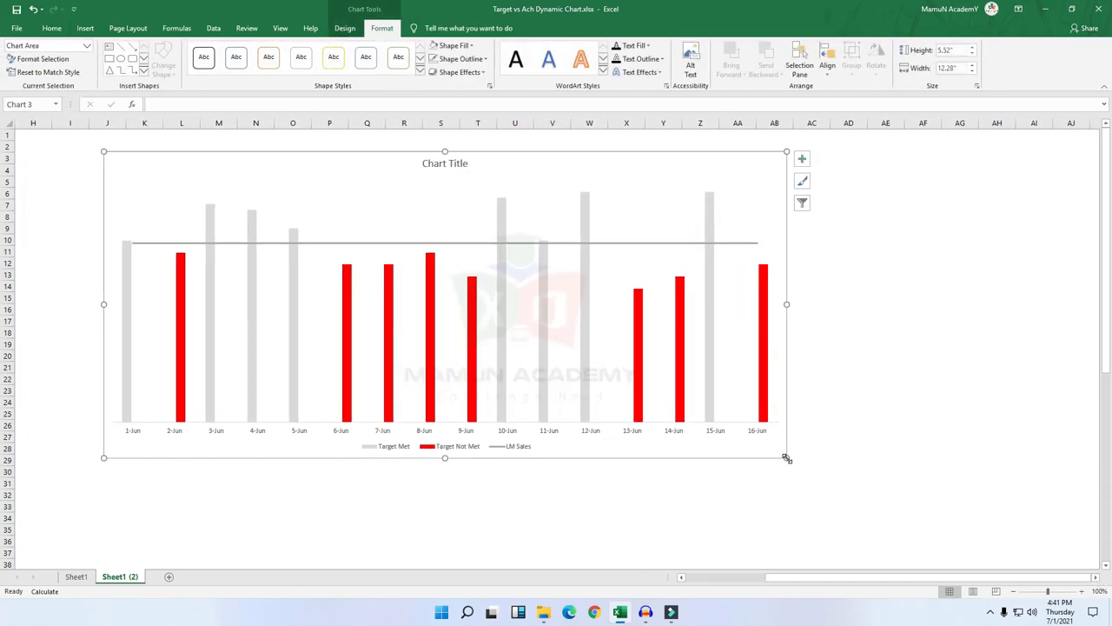
pyautogui.moveTo(786, 458); pyautogui.dragTo(893, 505)
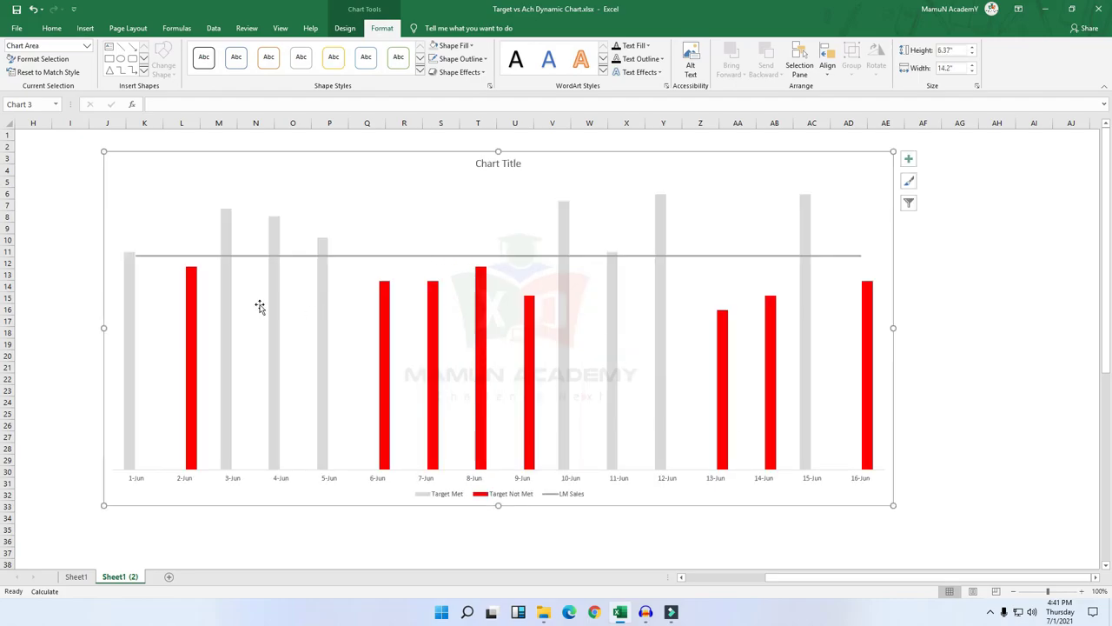
# - Select this chart's title, then copy the title text from the Sheet1 chart
pyautogui.click(498, 164)
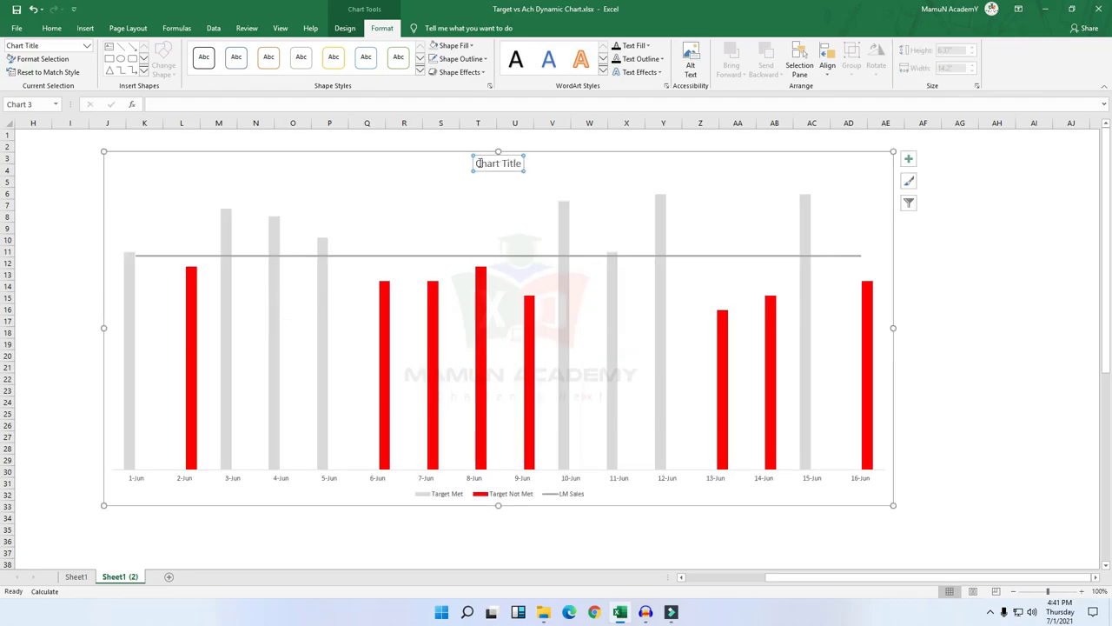
pyautogui.moveTo(477, 163); pyautogui.dragTo(522, 169)
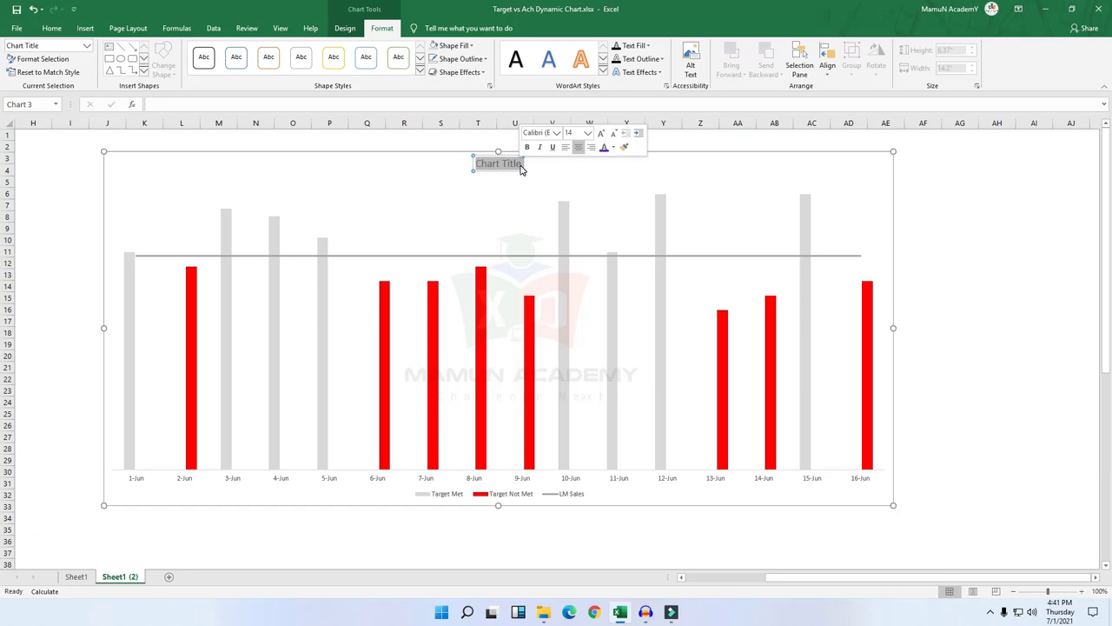
pyautogui.write('T')
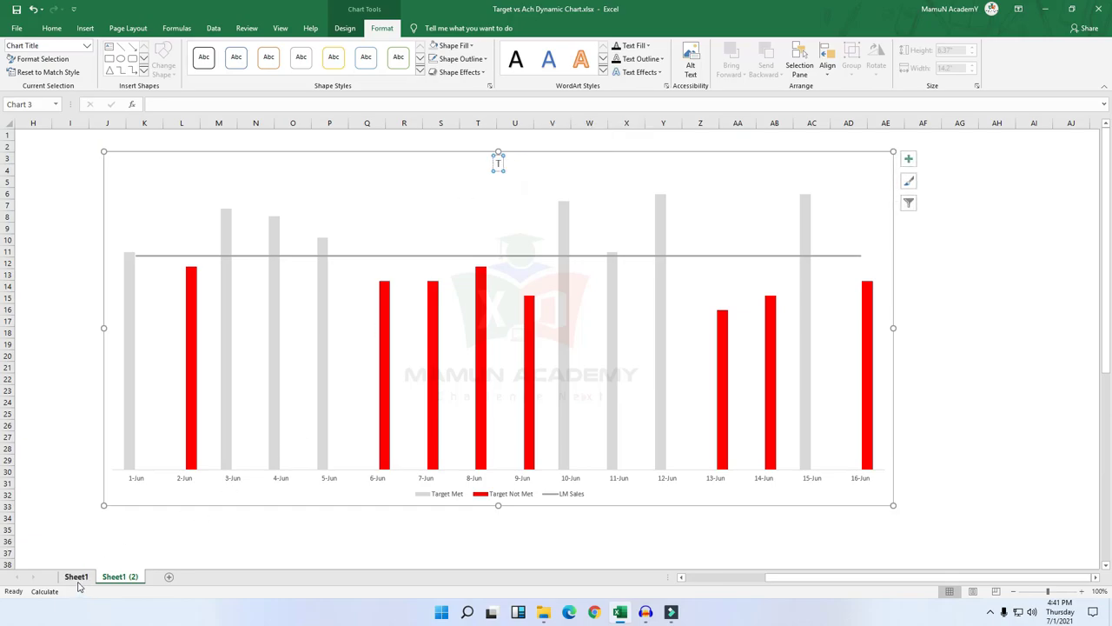
pyautogui.click(77, 577)
pyautogui.scroll(4, 300, 261)
pyautogui.scroll(8, 300, 261)
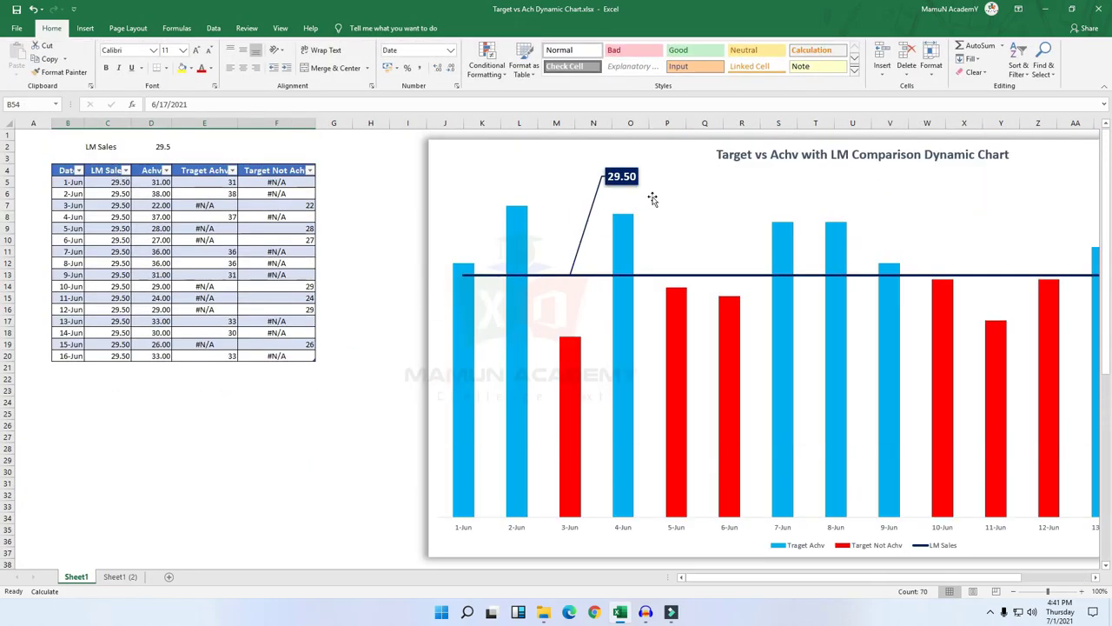
pyautogui.doubleClick(747, 156)
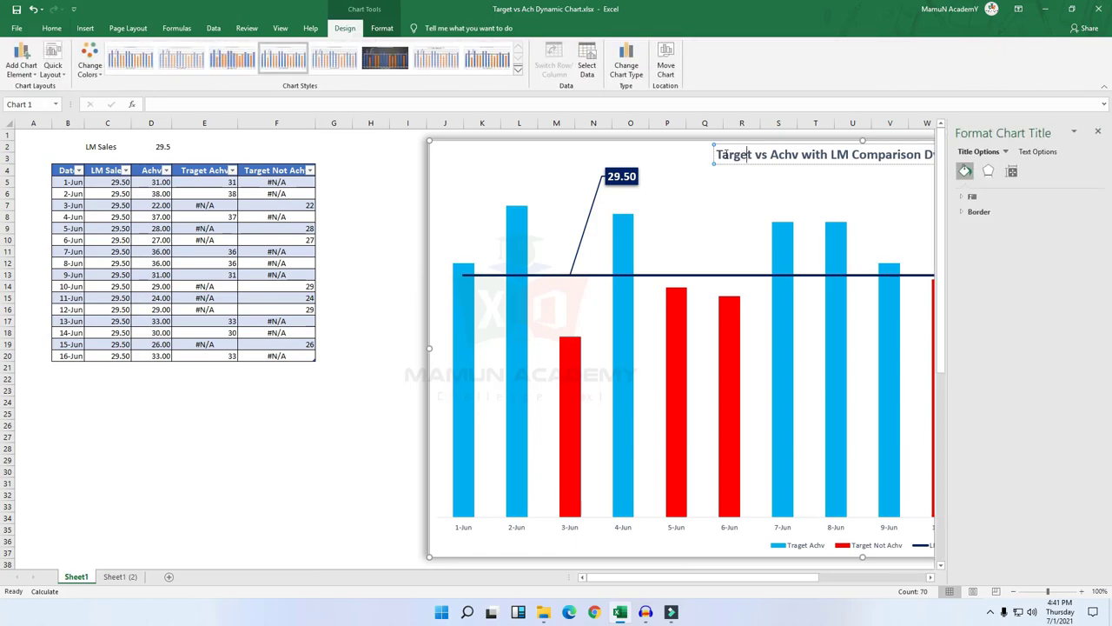
pyautogui.moveTo(717, 154); pyautogui.dragTo(548, 134)
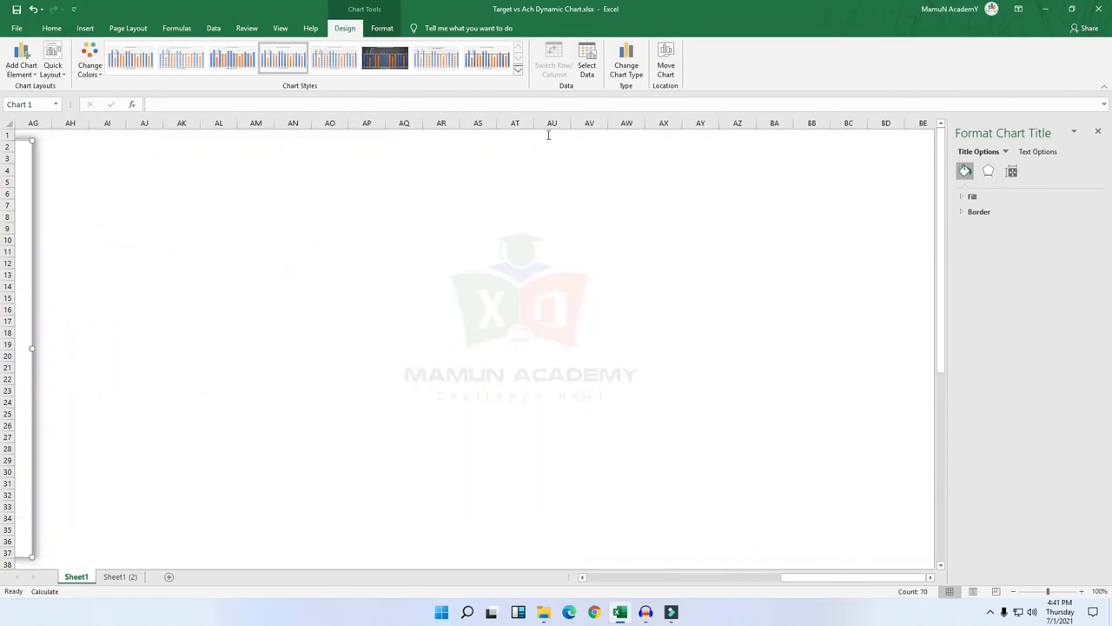
# - Paste 'Target vs Achv with LM Comparison Dynamic Chart' as the Sheet1 (2) chart title
pyautogui.click(119, 577)
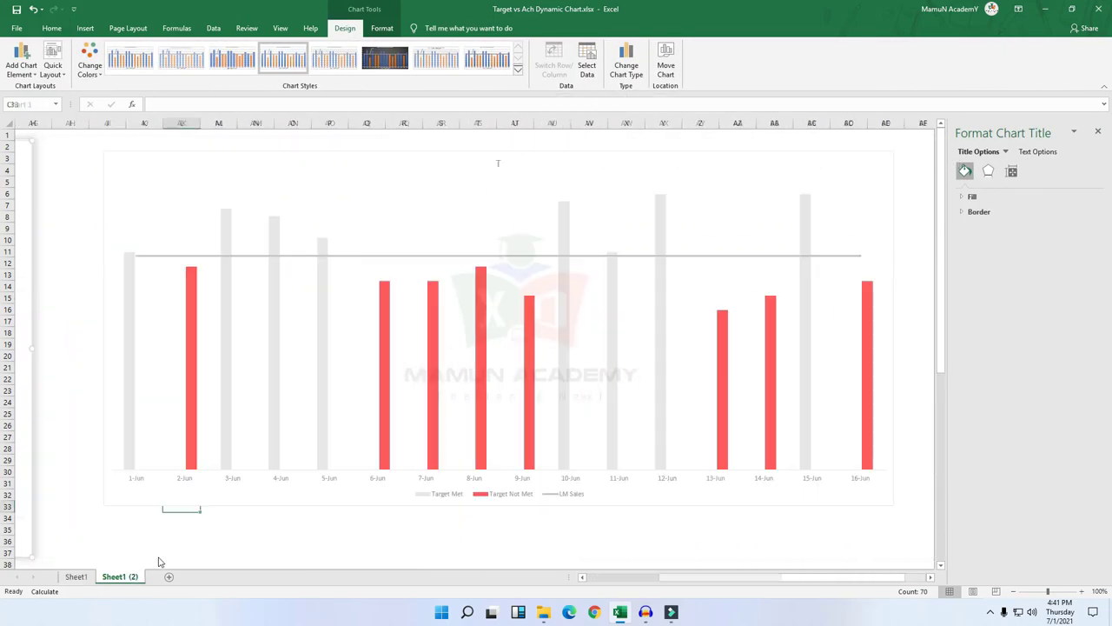
pyautogui.click(498, 163)
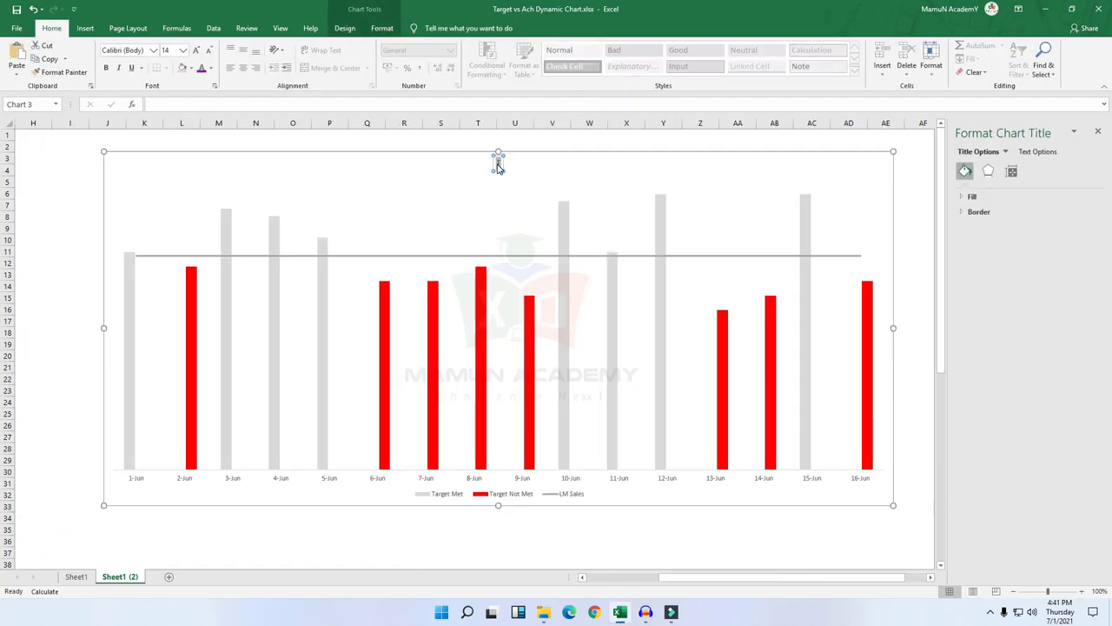
pyautogui.write('Target vs Achv with LM Comparison Dynamic Chart')
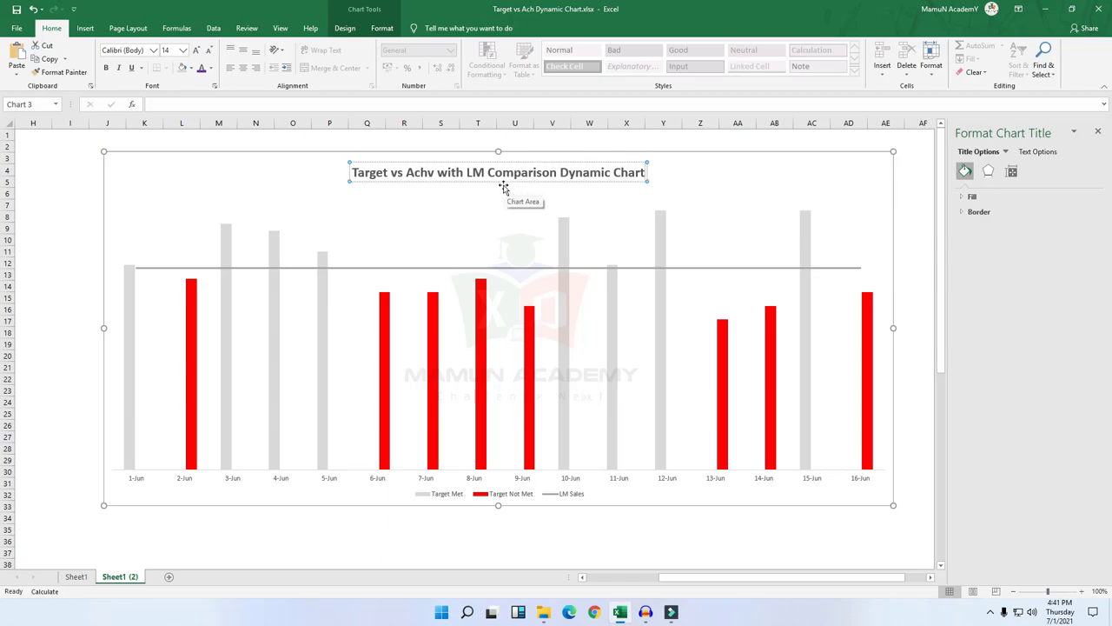
pyautogui.click(913, 205)
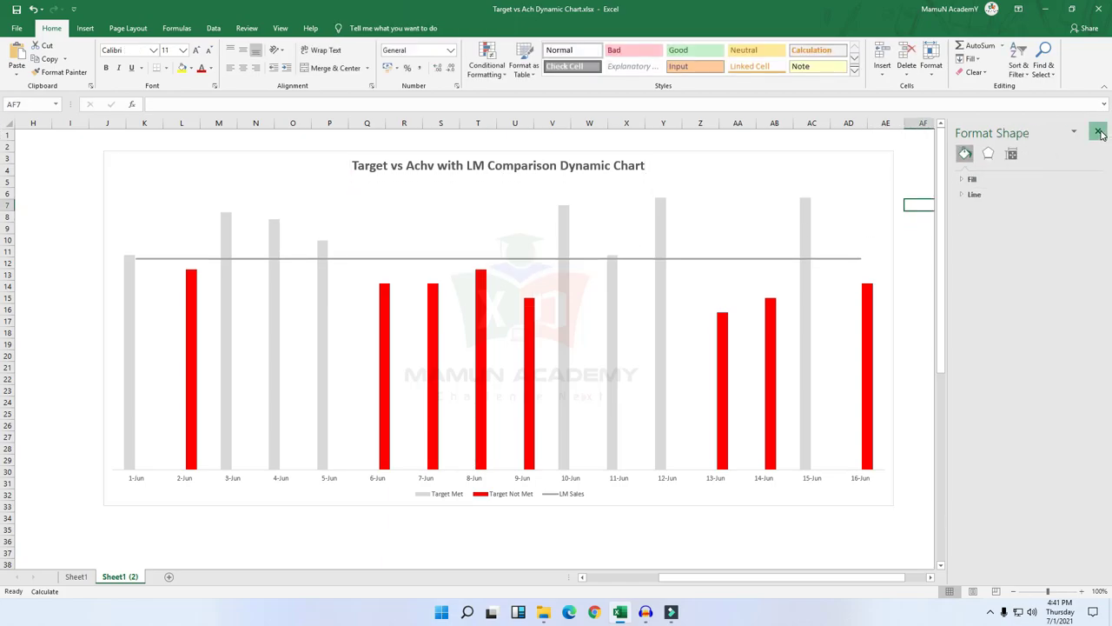
# - Set the Target Met series overlap to 100% in Format Data Series
pyautogui.click(1097, 132)
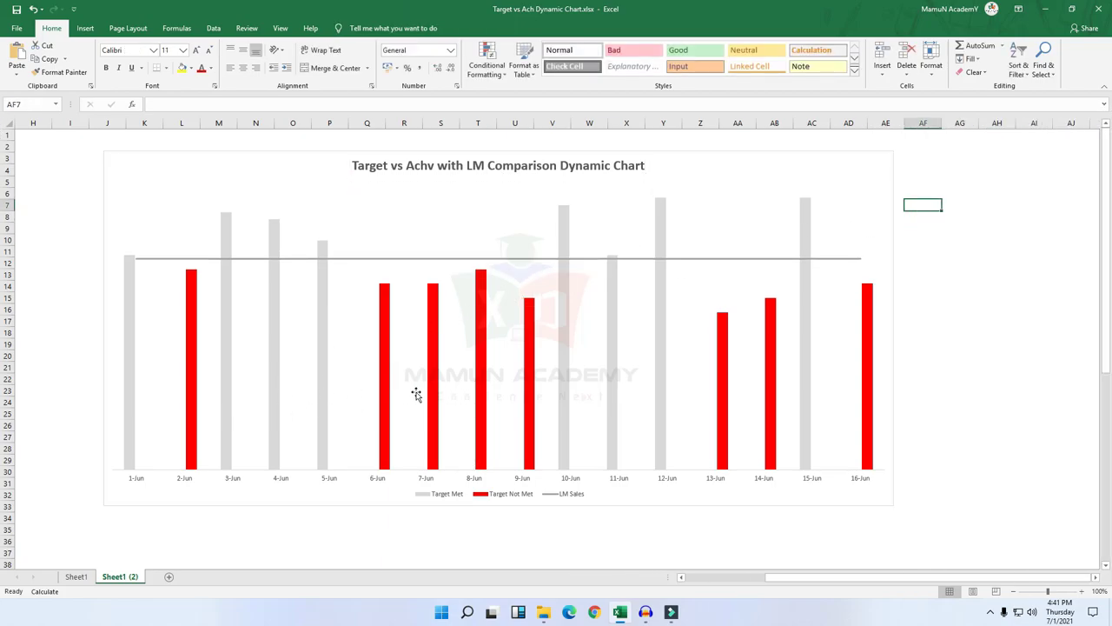
pyautogui.moveTo(324, 375)
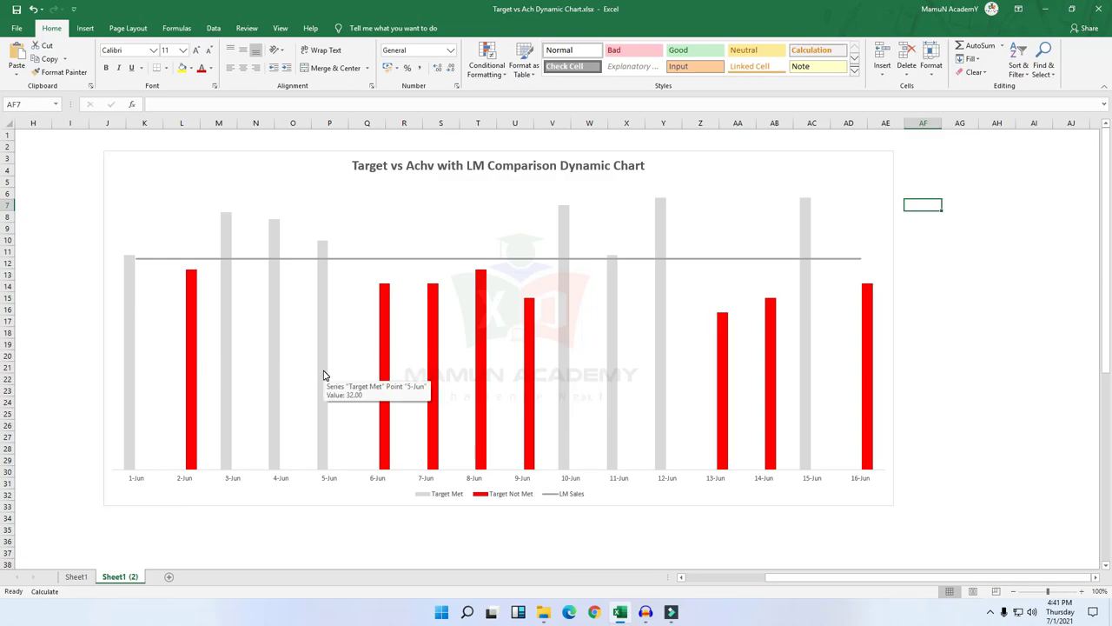
pyautogui.rightClick(324, 375)
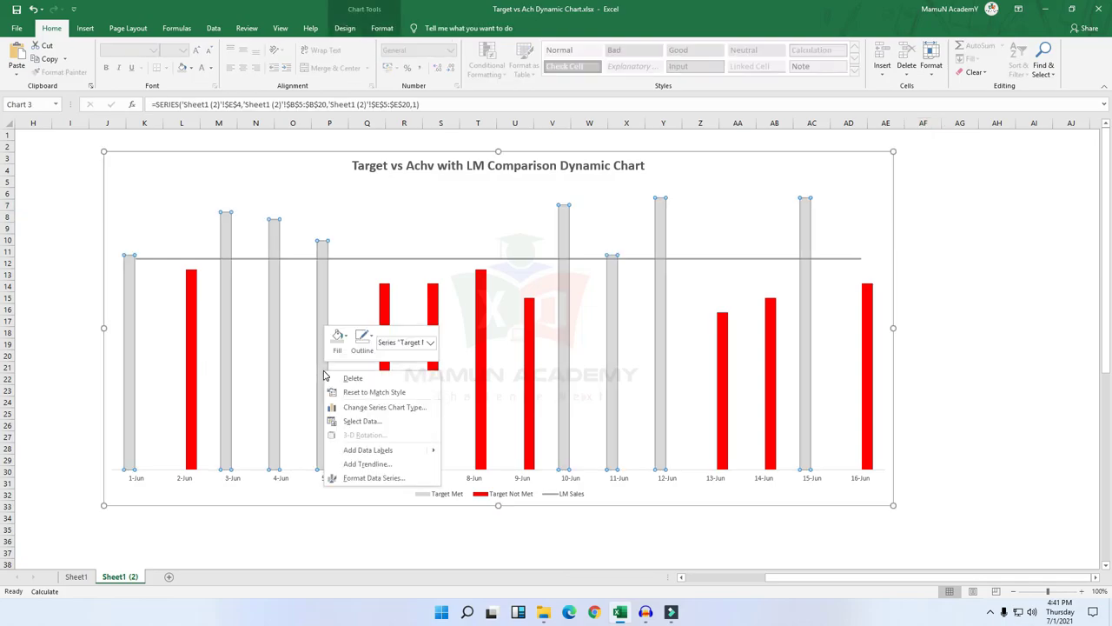
pyautogui.click(373, 481)
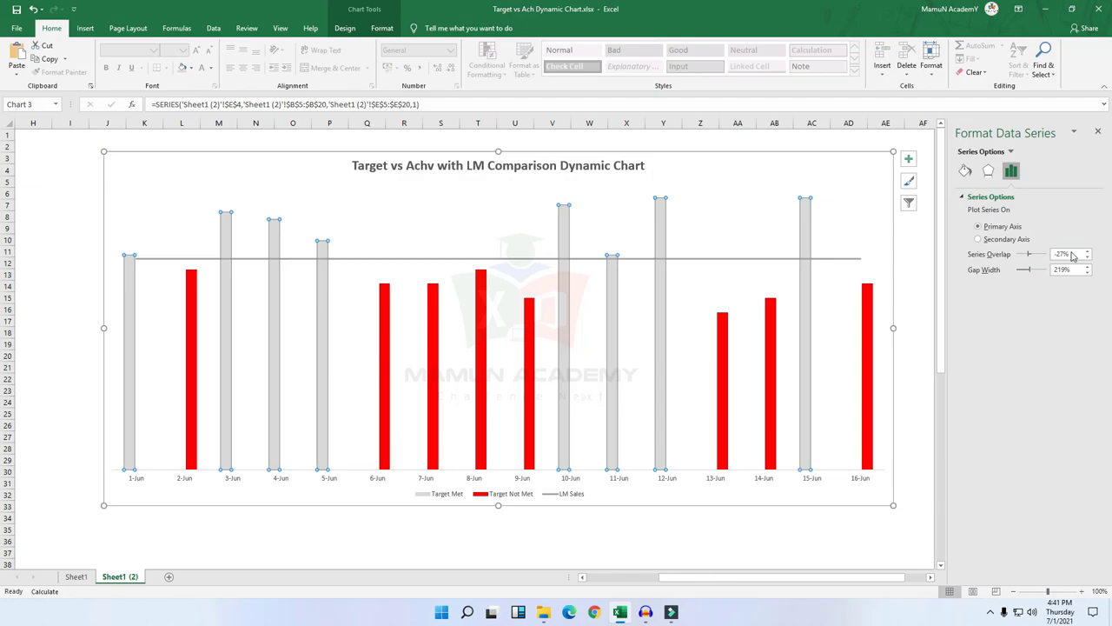
pyautogui.tripleClick(1073, 254)
pyautogui.write('100')
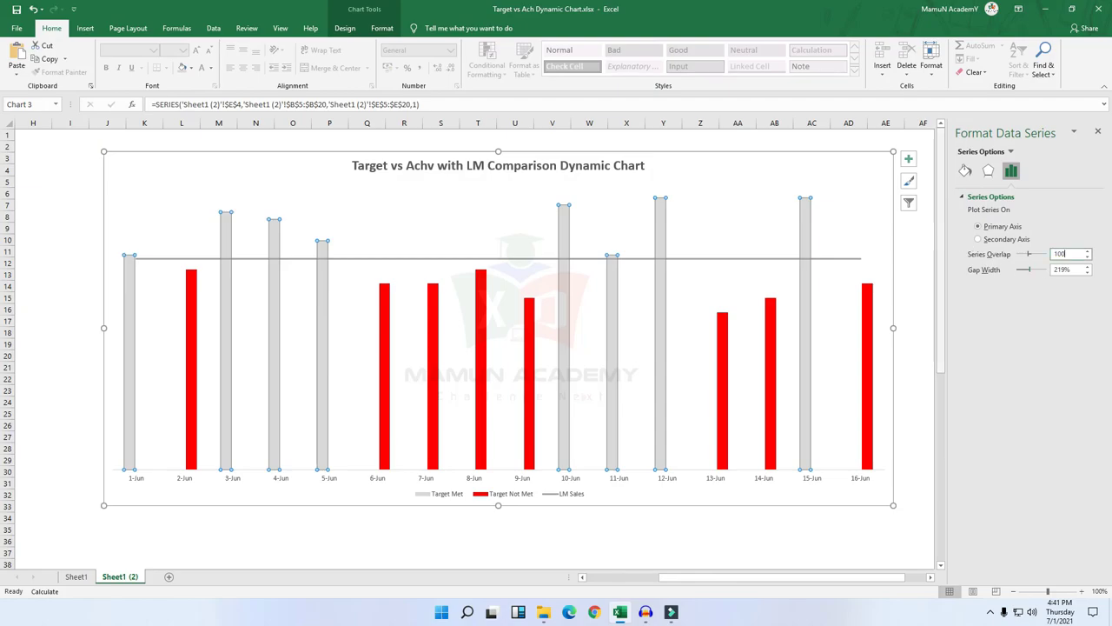
pyautogui.press('Return')
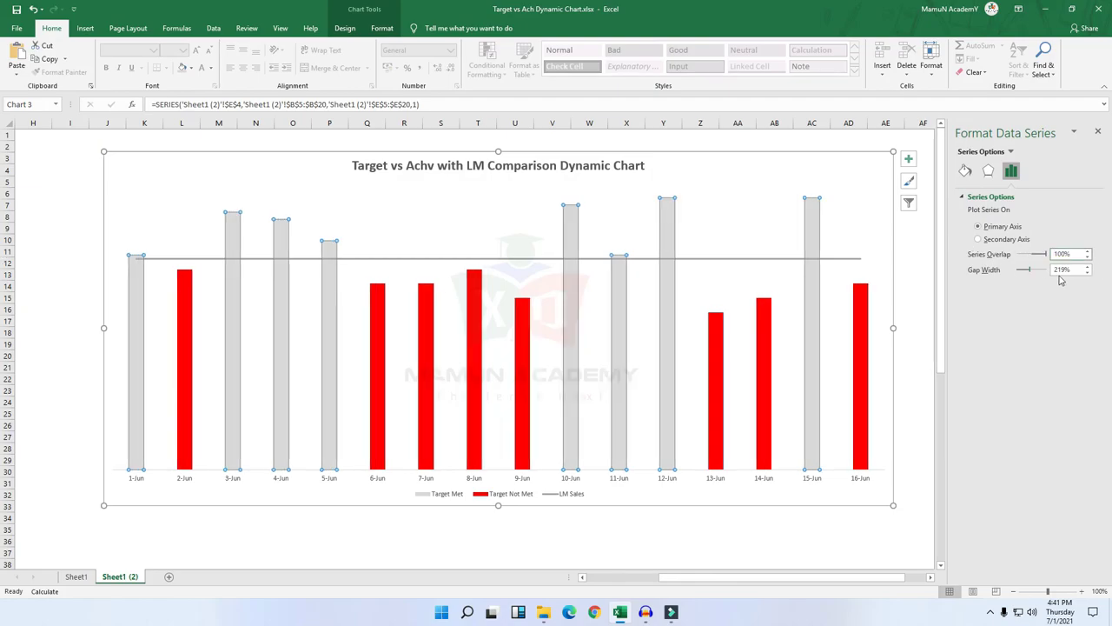
# - Change the columns' gap width to 150%
pyautogui.click(1075, 270)
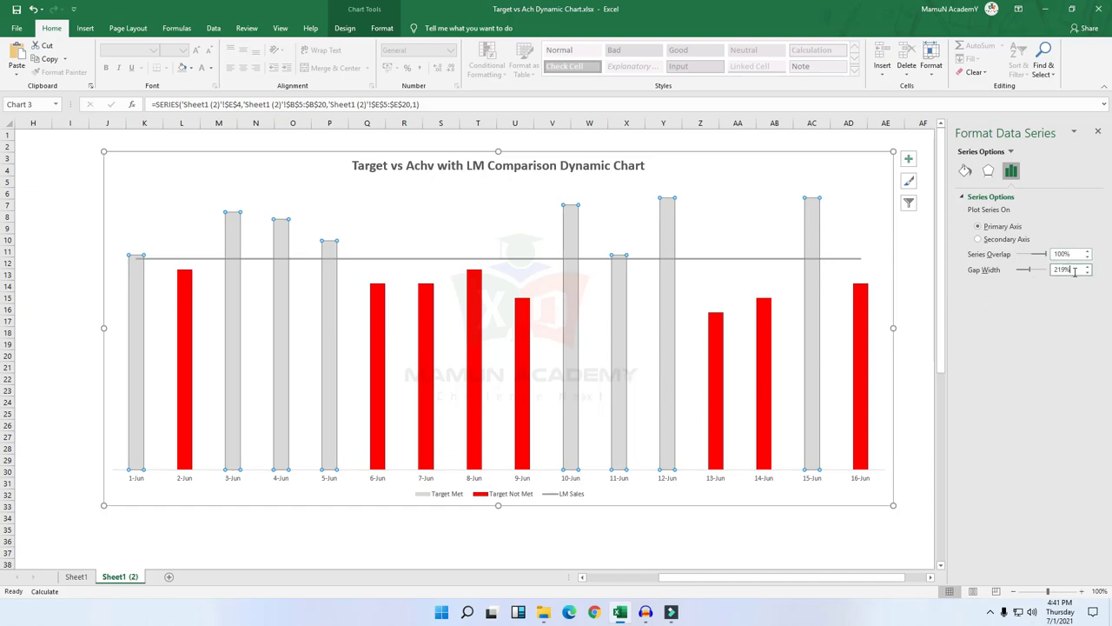
pyautogui.write('190')
pyautogui.press('Return')
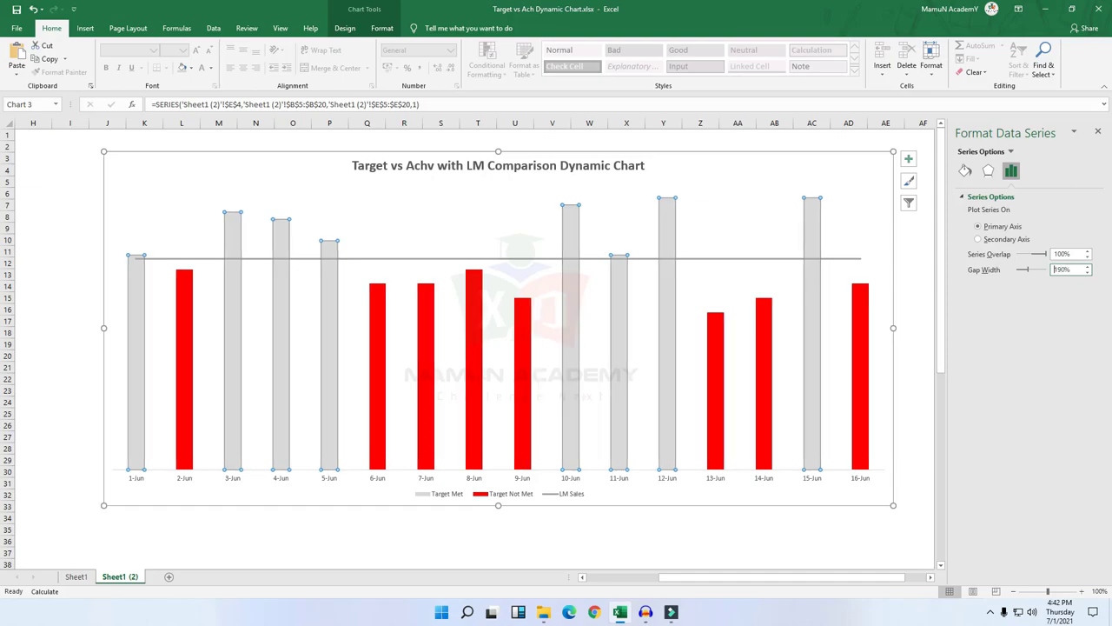
pyautogui.moveTo(1075, 269); pyautogui.dragTo(984, 274)
pyautogui.write('1')
pyautogui.press('Return')
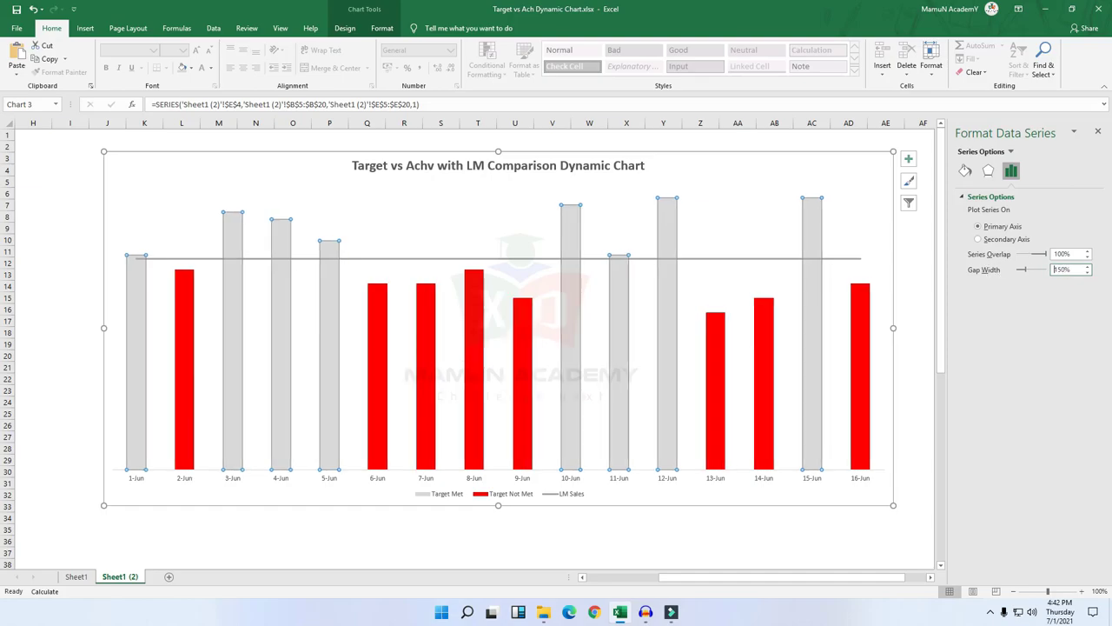
pyautogui.click(315, 516)
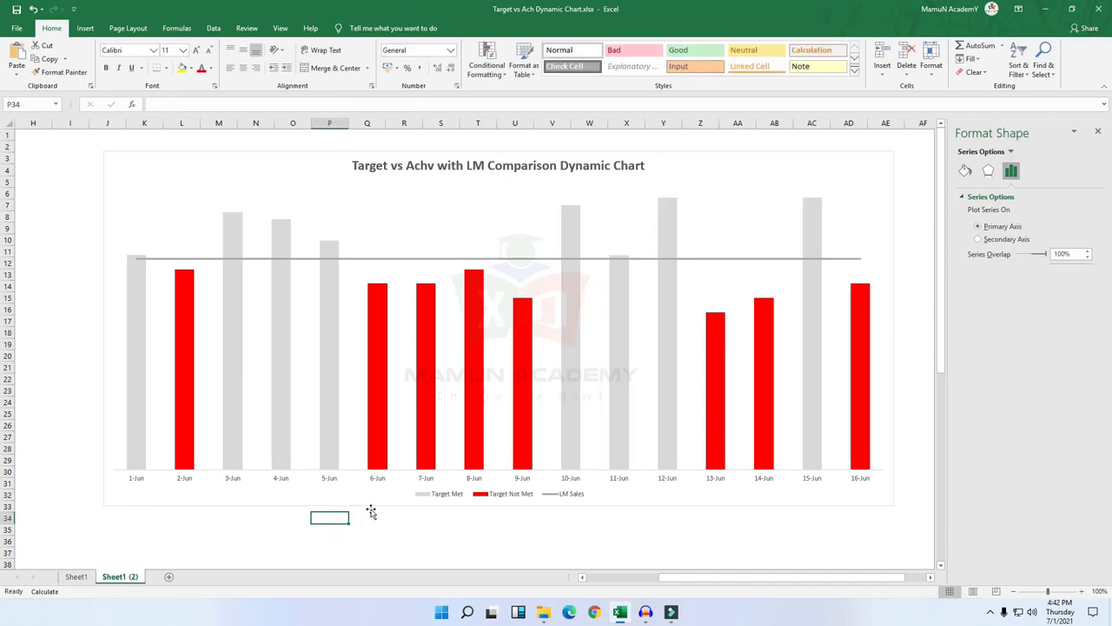
# - Close the formatting pane, check Sheet1, then return to Sheet1 (2) and select the LM Sales line
pyautogui.click(1099, 133)
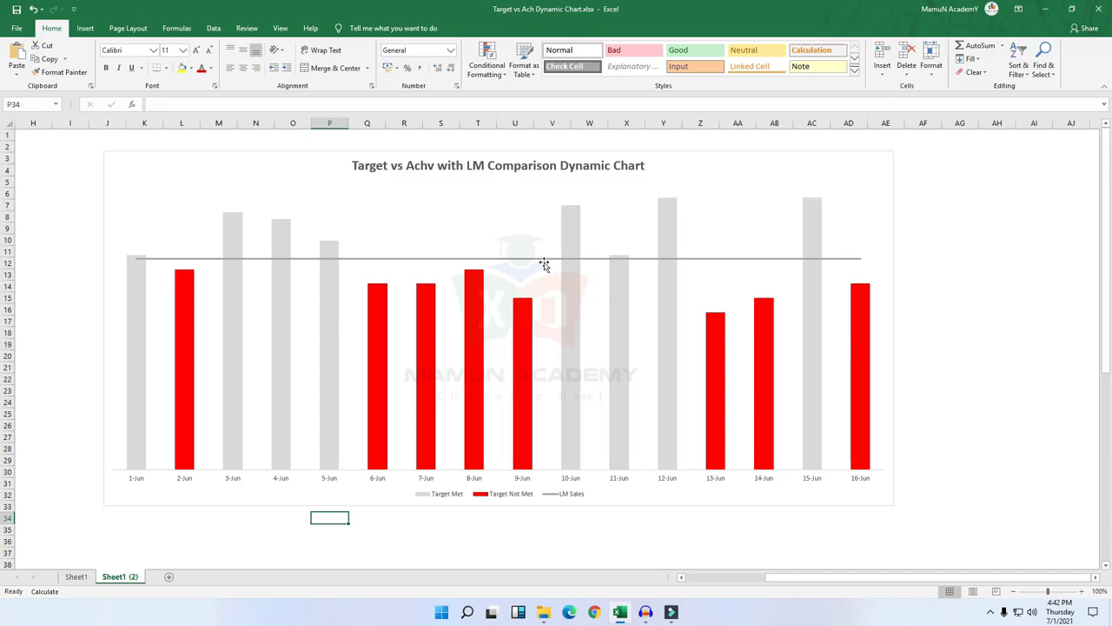
pyautogui.click(76, 576)
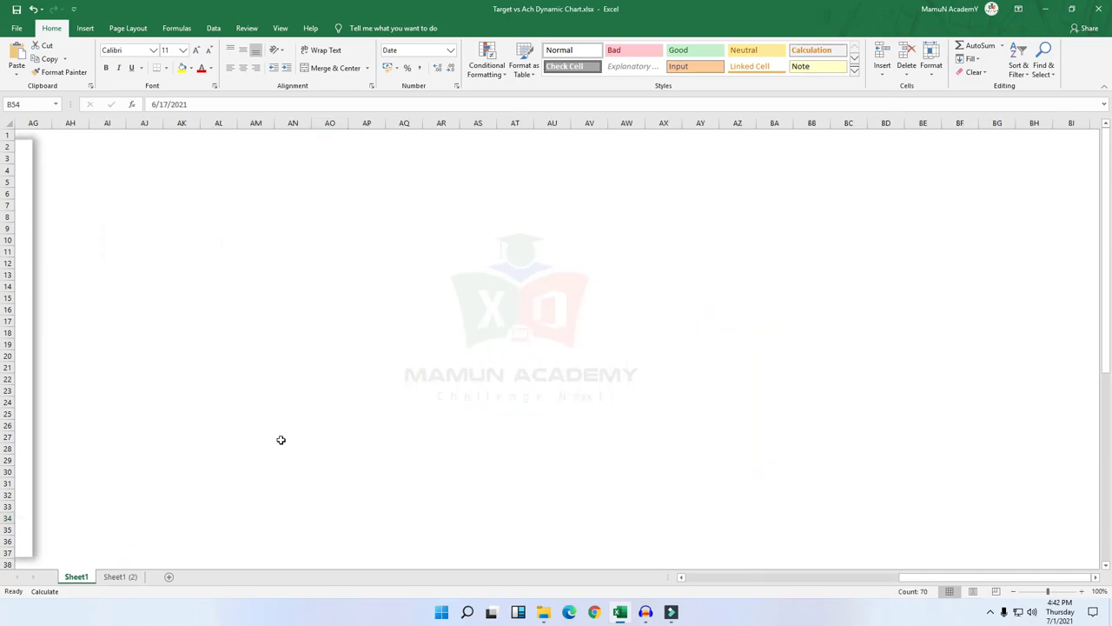
pyautogui.moveTo(951, 578); pyautogui.dragTo(644, 580)
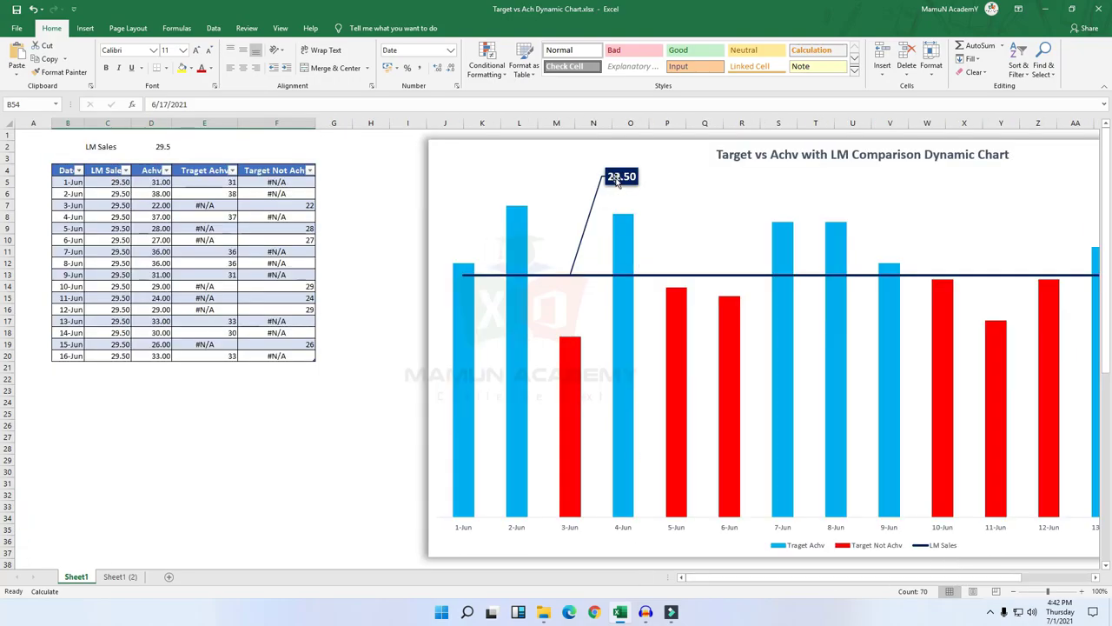
pyautogui.click(113, 578)
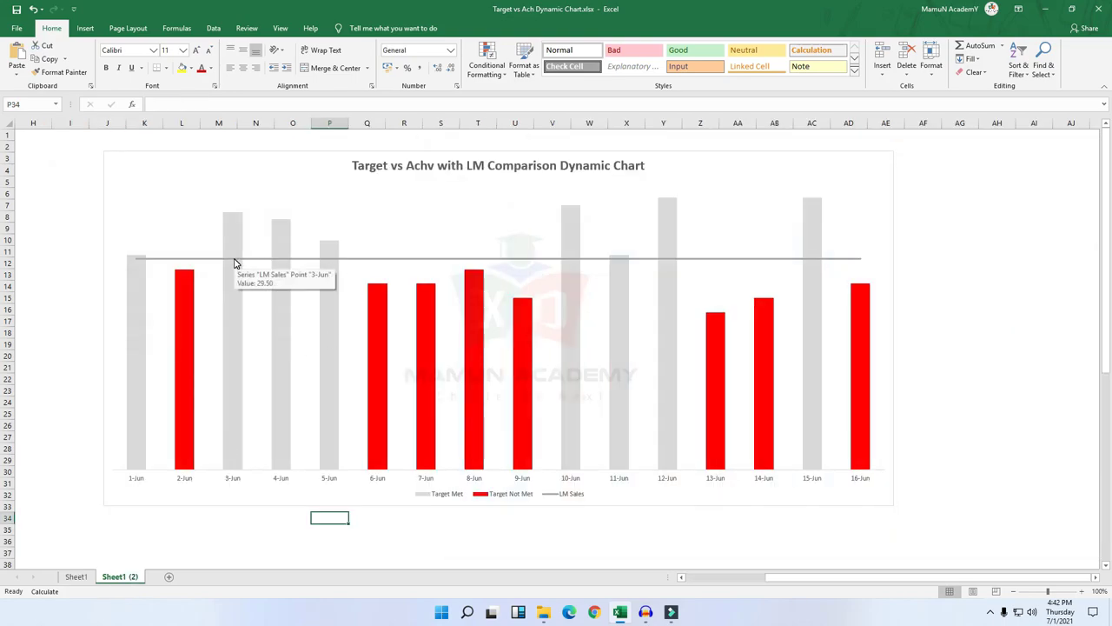
pyautogui.click(233, 259)
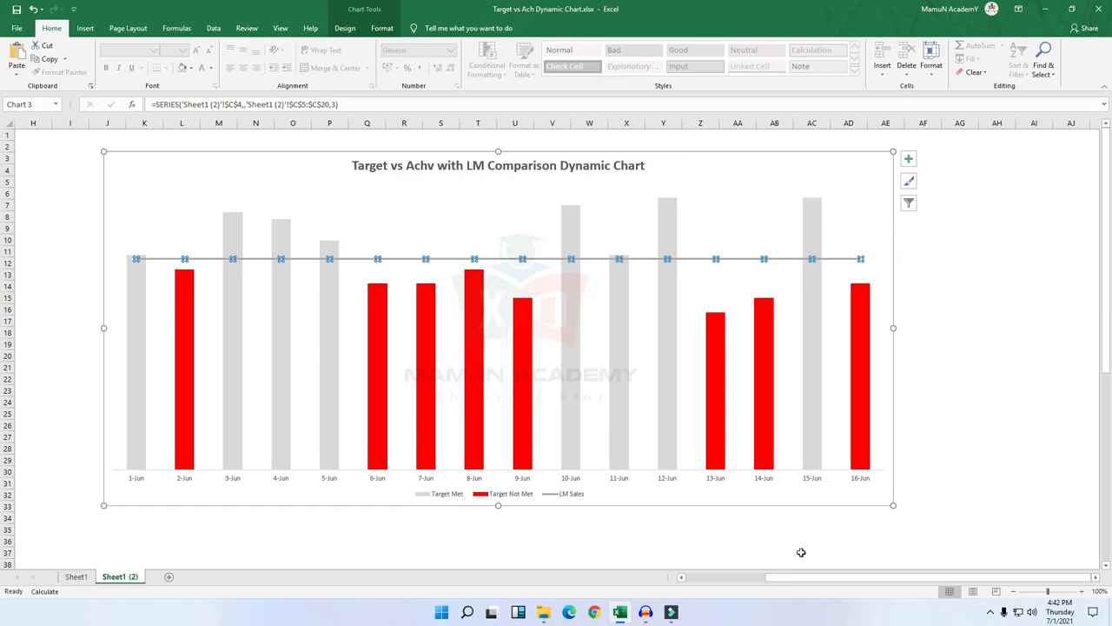
pyautogui.moveTo(812, 578); pyautogui.dragTo(682, 585)
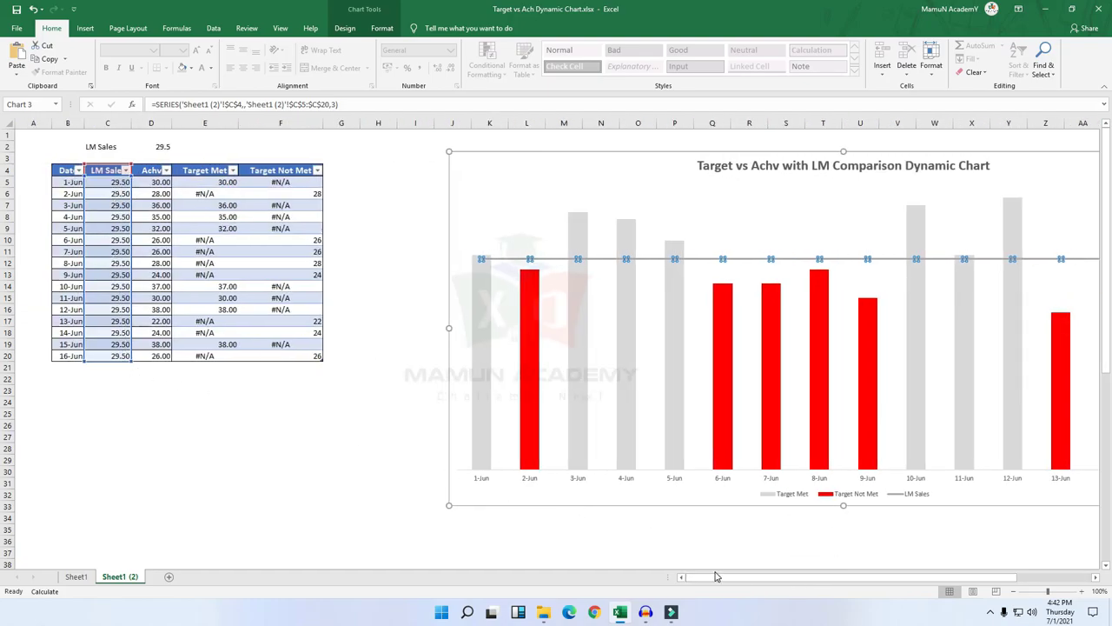
pyautogui.moveTo(716, 576); pyautogui.dragTo(799, 577)
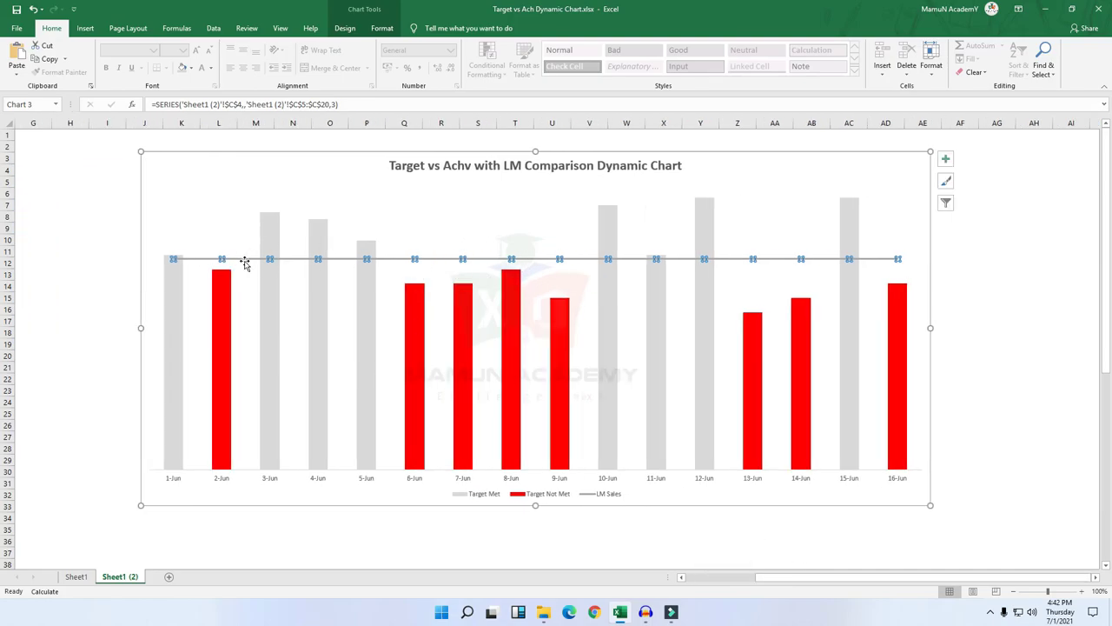
# - Add a 29.50 data label to the 2-Jun LM Sales point, above the bars, at font size 16
pyautogui.moveTo(222, 258)
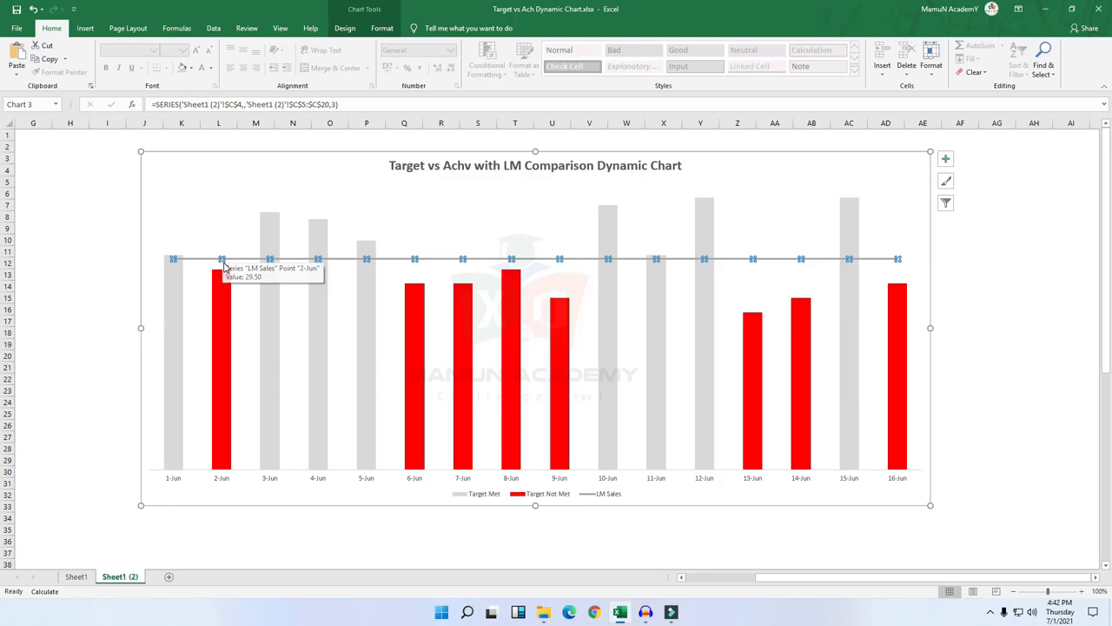
pyautogui.click(222, 258)
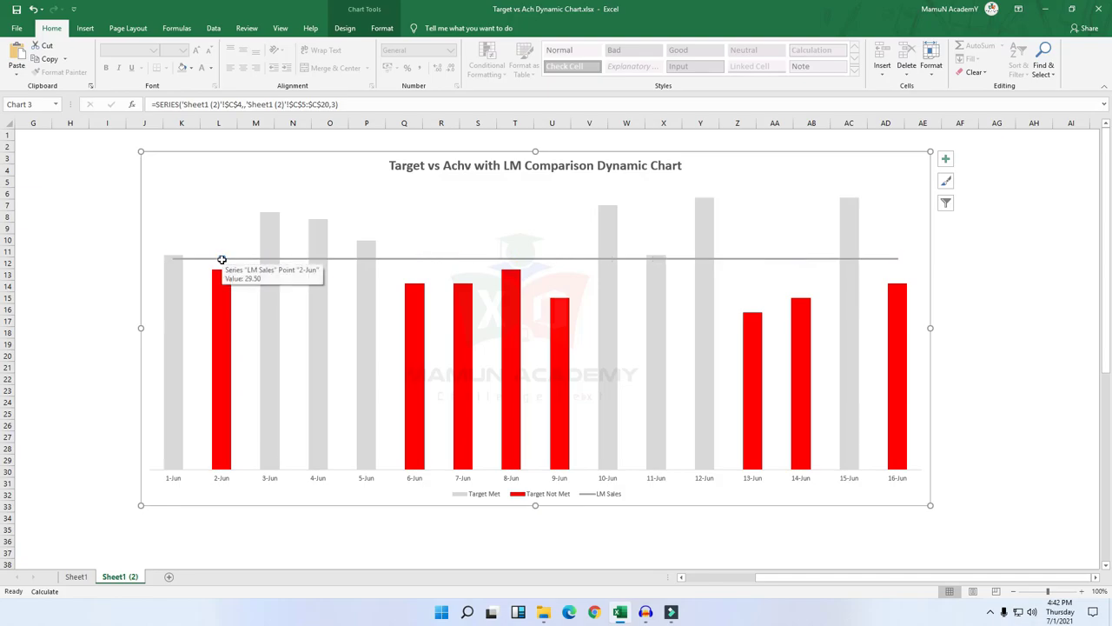
pyautogui.rightClick(222, 260)
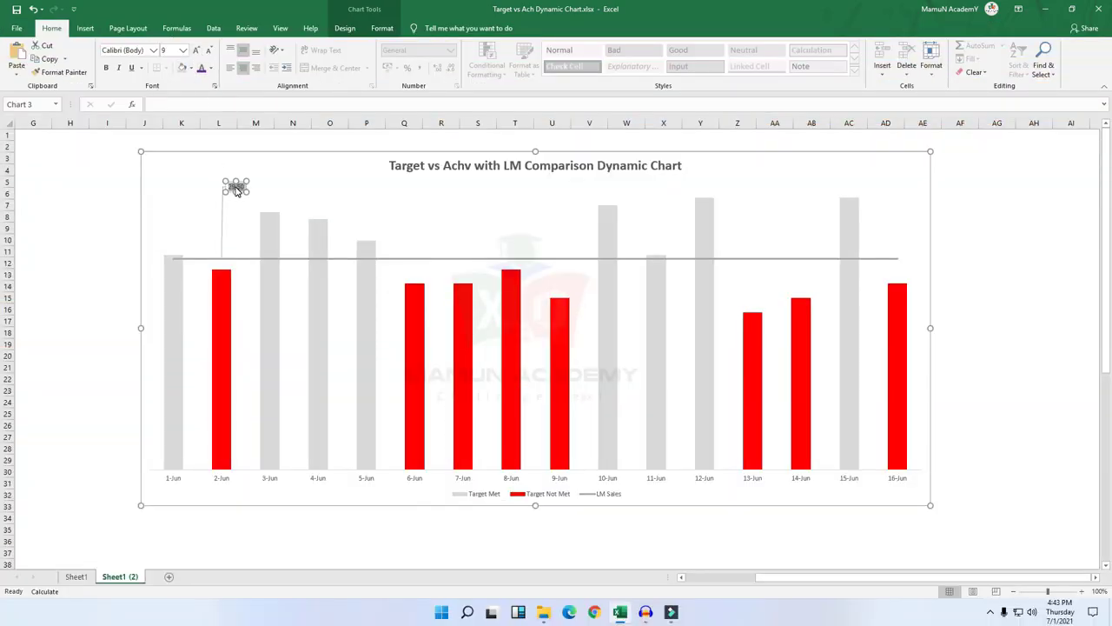
pyautogui.click(197, 50)
pyautogui.click(197, 51)
pyautogui.moveTo(250, 194); pyautogui.dragTo(251, 193)
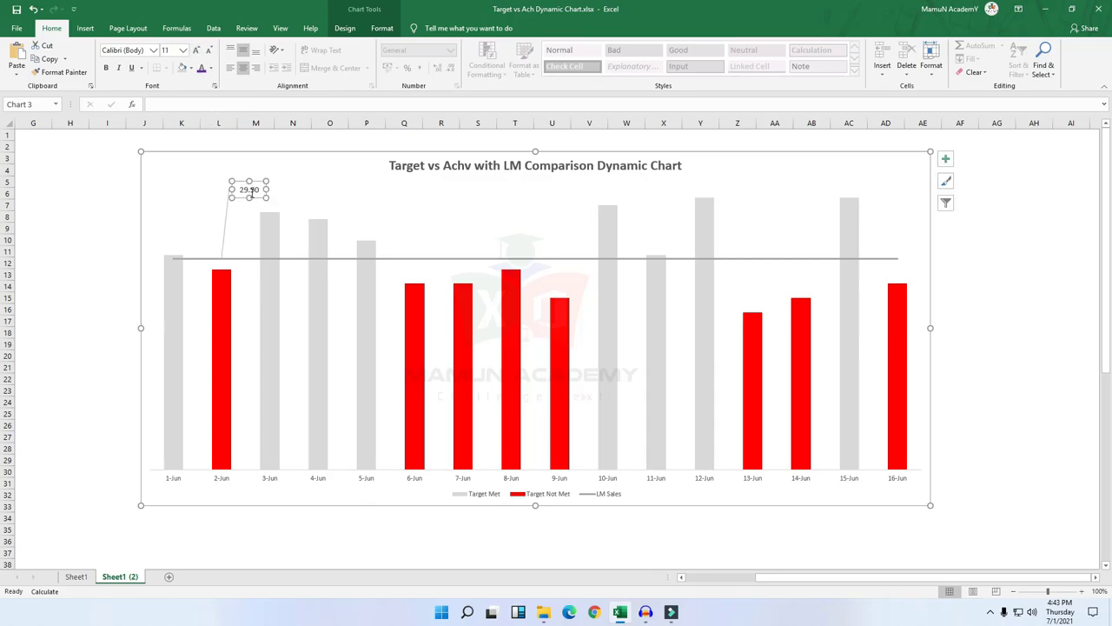
pyautogui.doubleClick(250, 195)
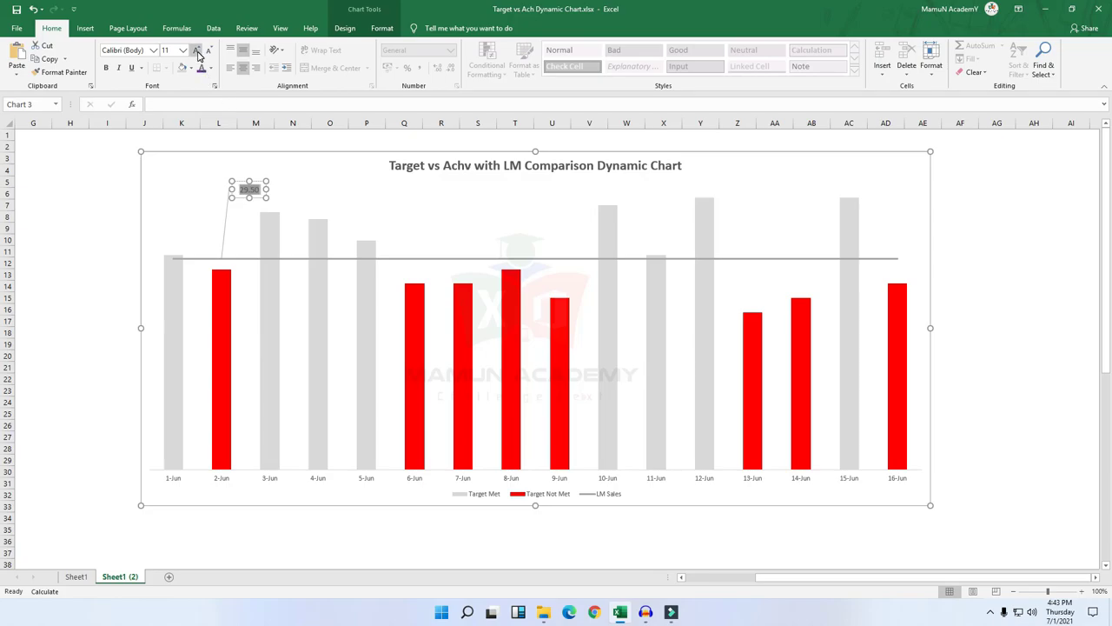
pyautogui.click(196, 49)
pyautogui.click(196, 50)
pyautogui.click(196, 49)
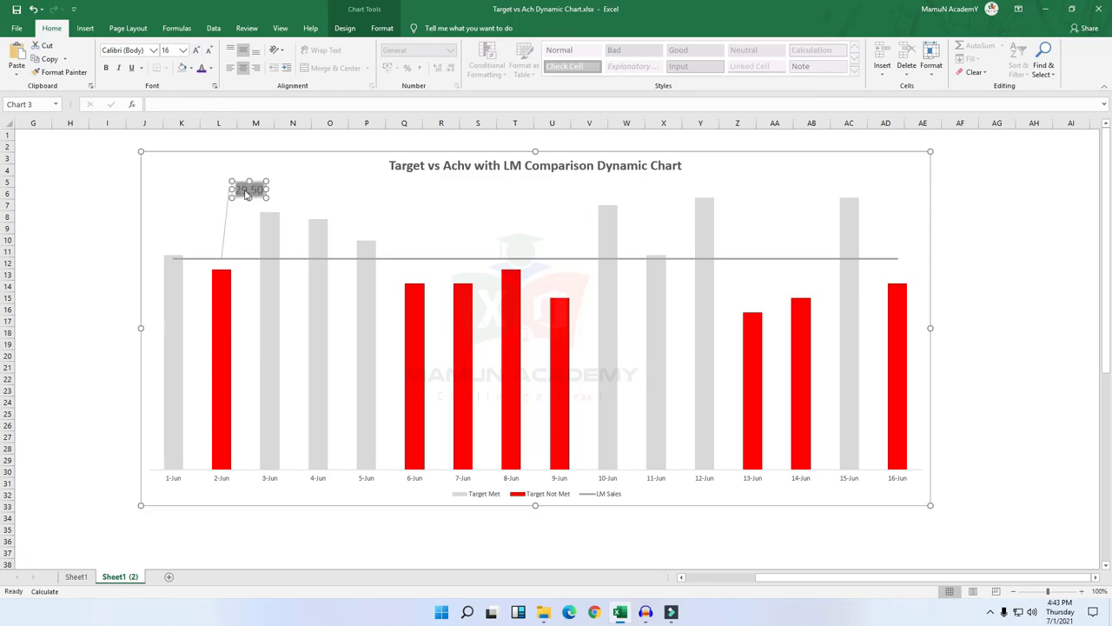
pyautogui.click(251, 260)
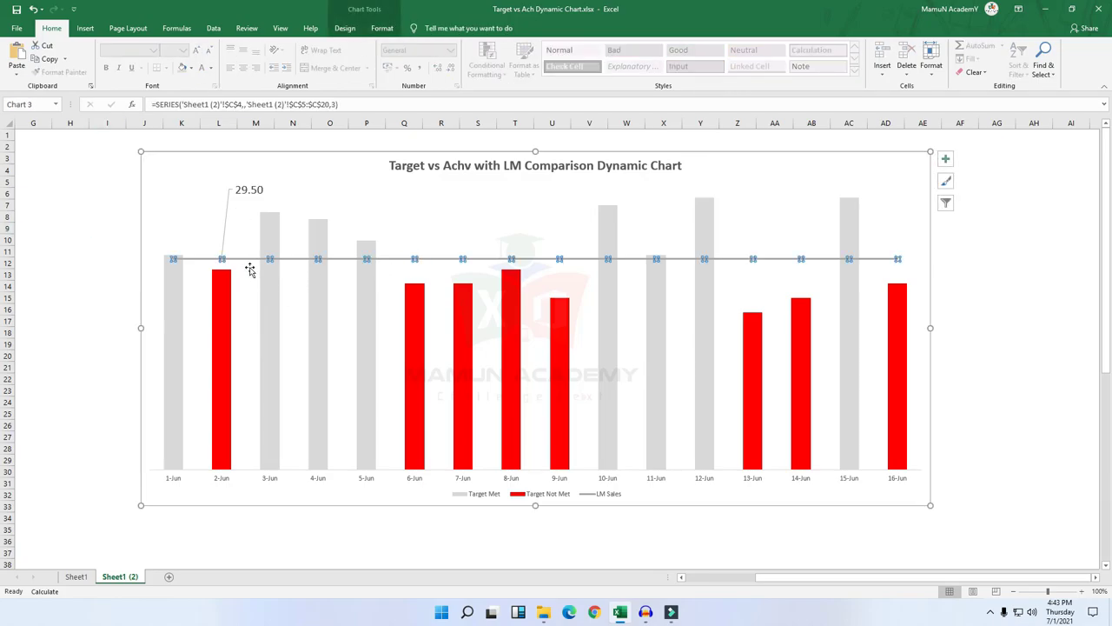
# - Make the LM Sales line purple and 3 pt thick
pyautogui.click(382, 28)
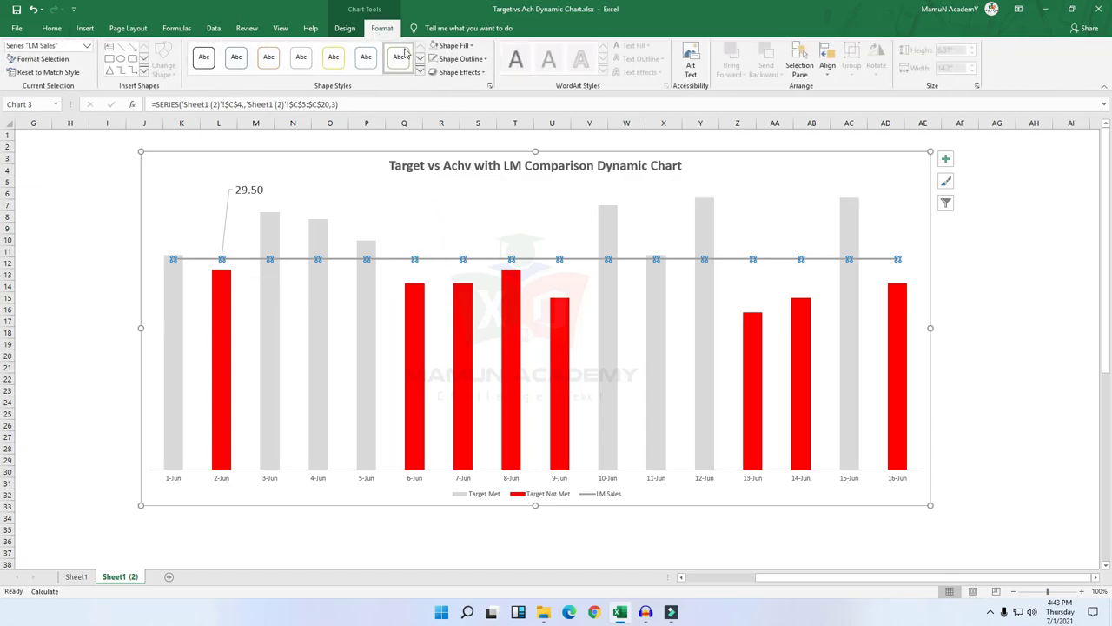
pyautogui.click(484, 59)
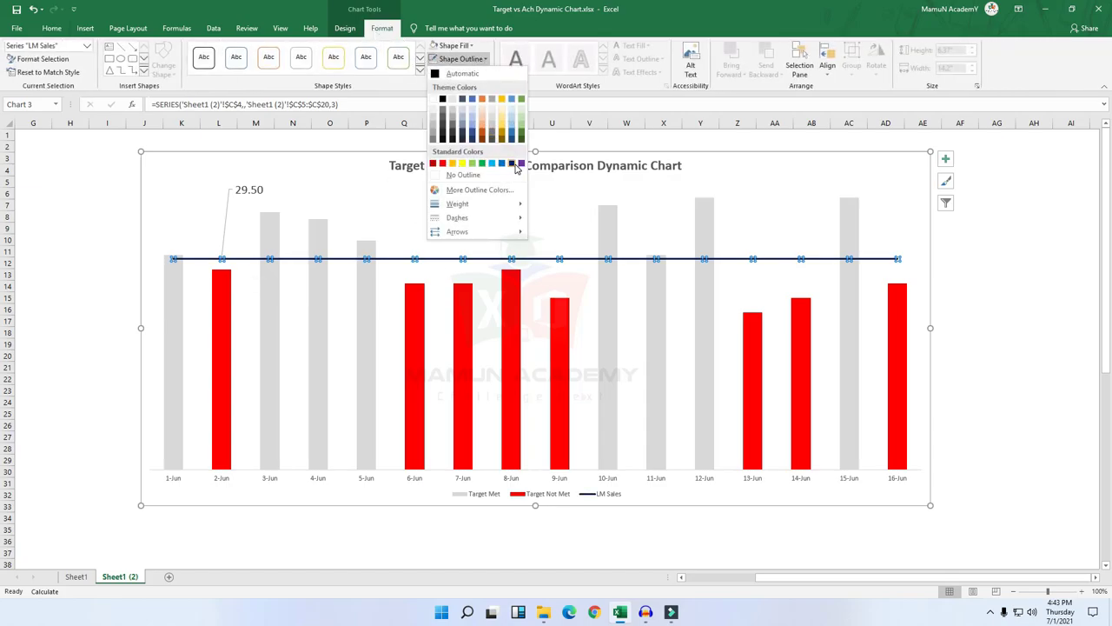
pyautogui.click(511, 163)
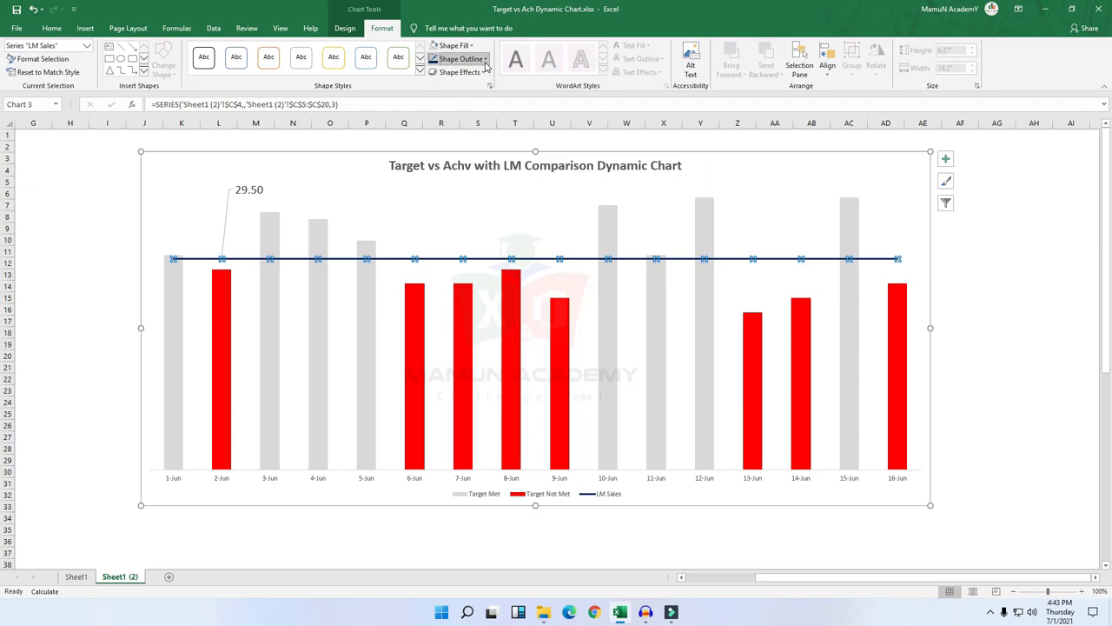
pyautogui.click(484, 59)
pyautogui.moveTo(505, 209)
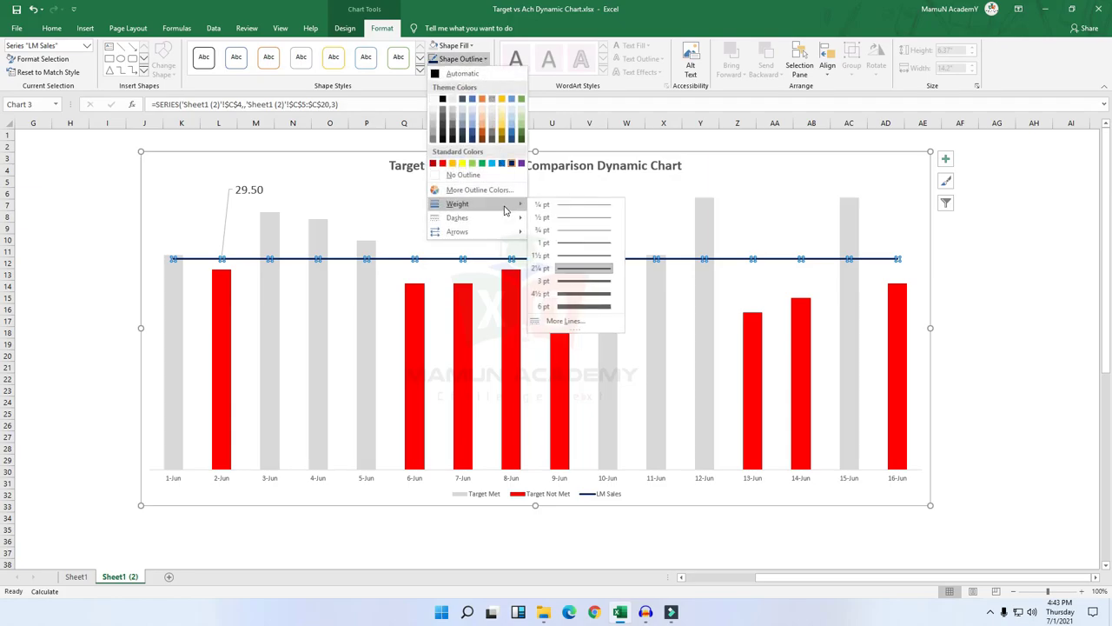
pyautogui.click(568, 281)
pyautogui.click(483, 59)
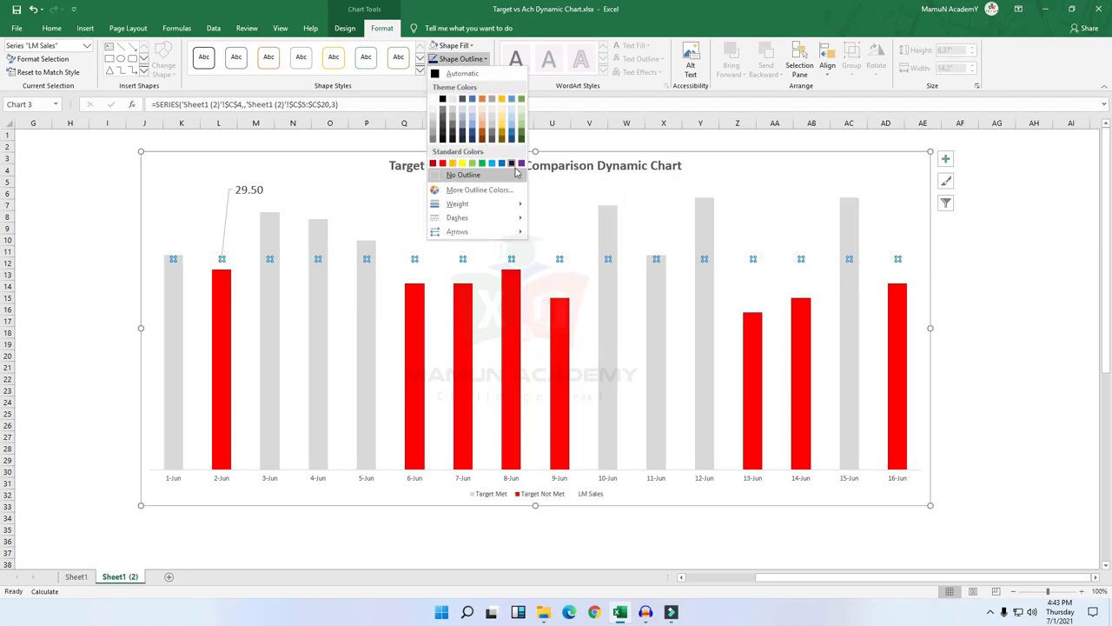
pyautogui.click(522, 164)
pyautogui.press('Escape')
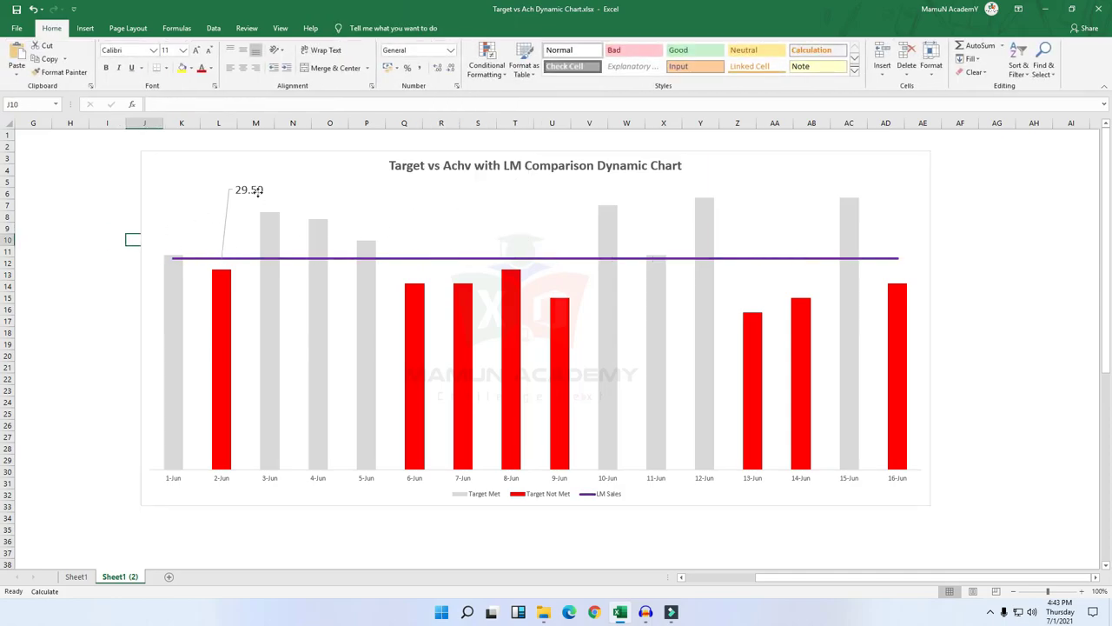
# - Apply the yellow shape style to the 29.50 data label
pyautogui.click(247, 190)
pyautogui.click(420, 77)
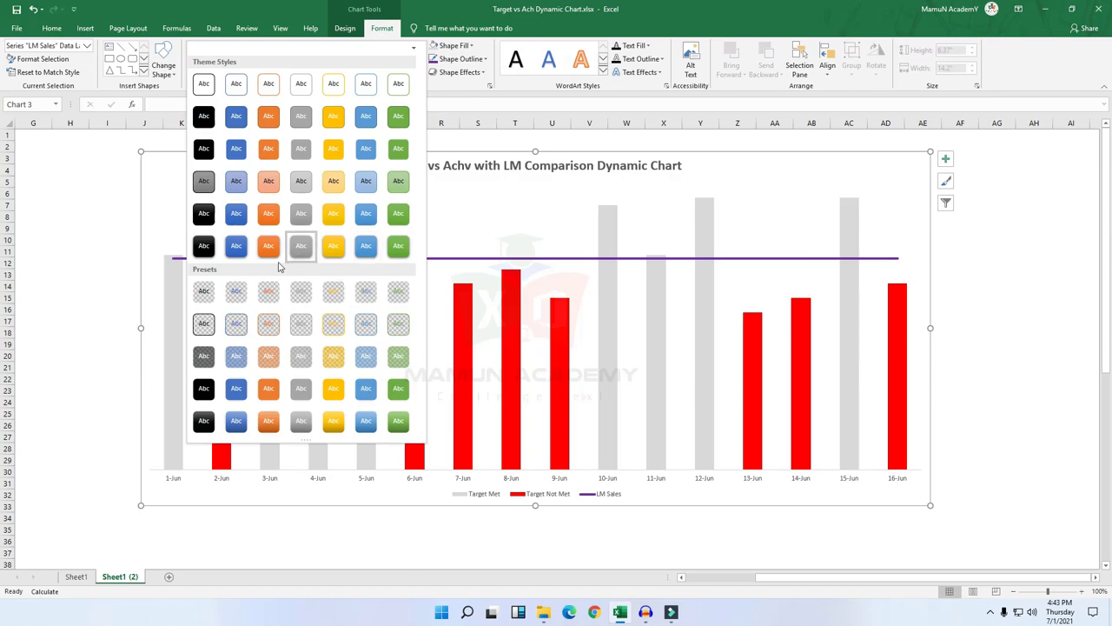
pyautogui.click(333, 246)
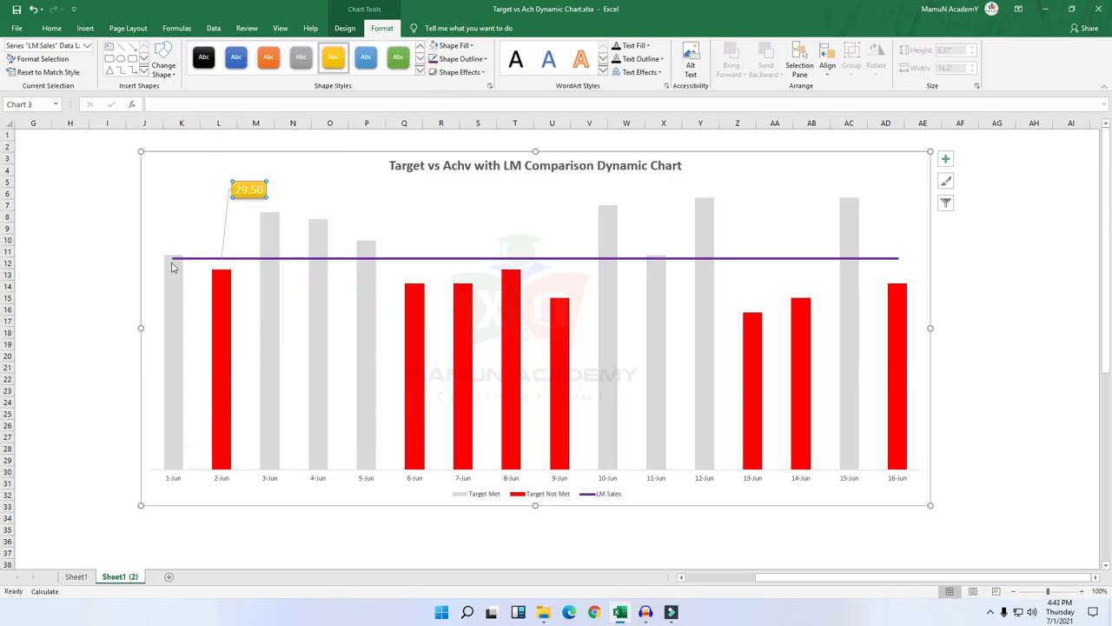
pyautogui.press('Escape')
pyautogui.press('Escape')
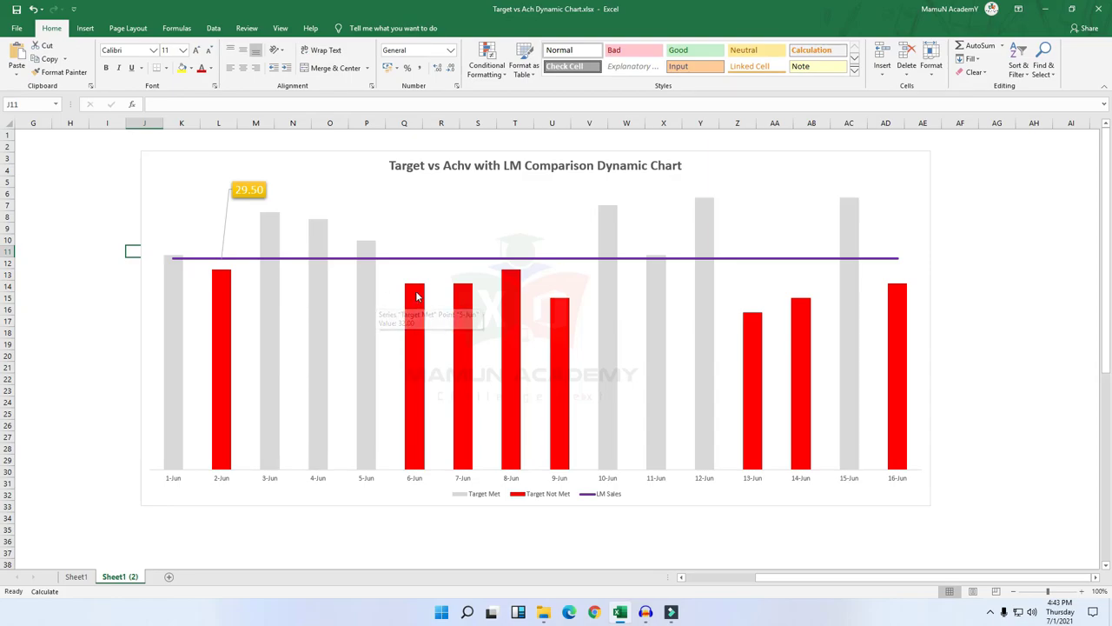
# - Set the 29.50 label's font colour to dark and close the formatting panel
pyautogui.moveTo(417, 297)
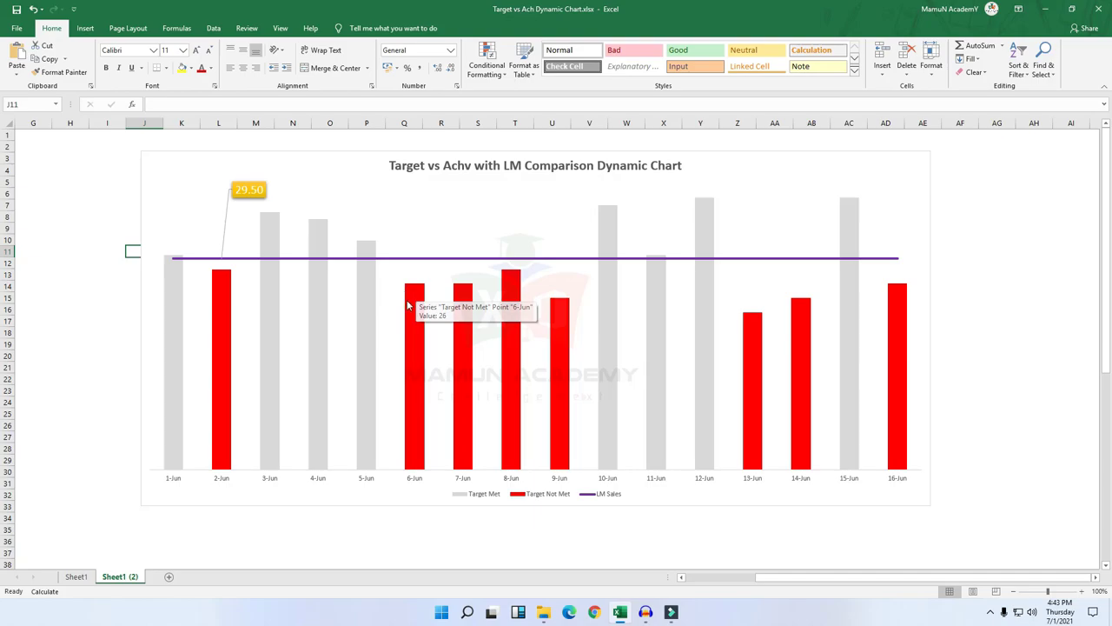
pyautogui.doubleClick(246, 191)
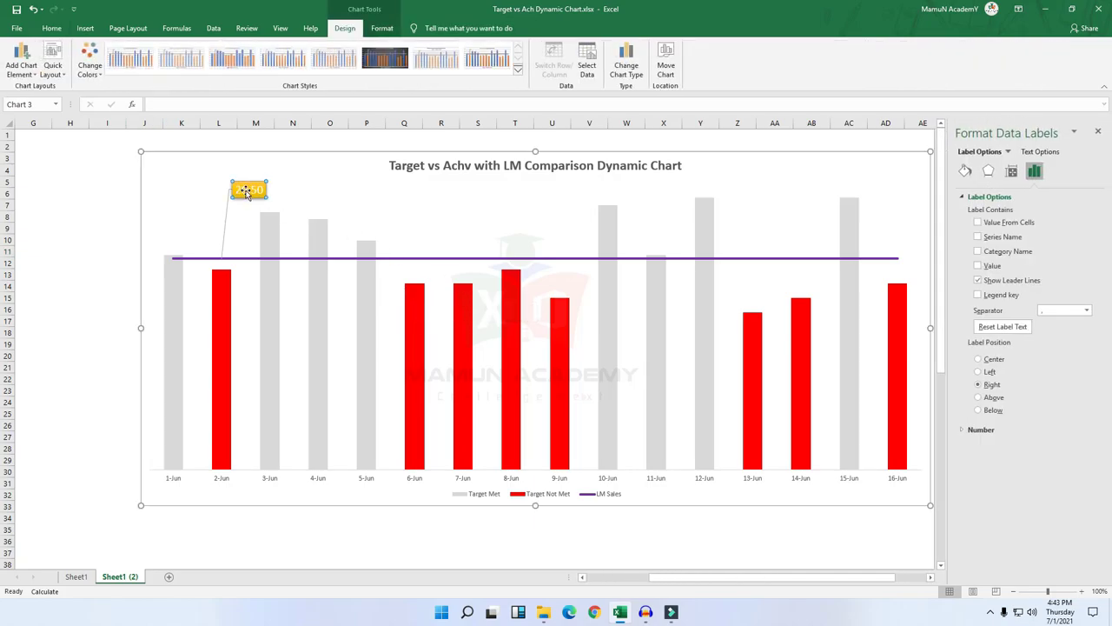
pyautogui.click(248, 191)
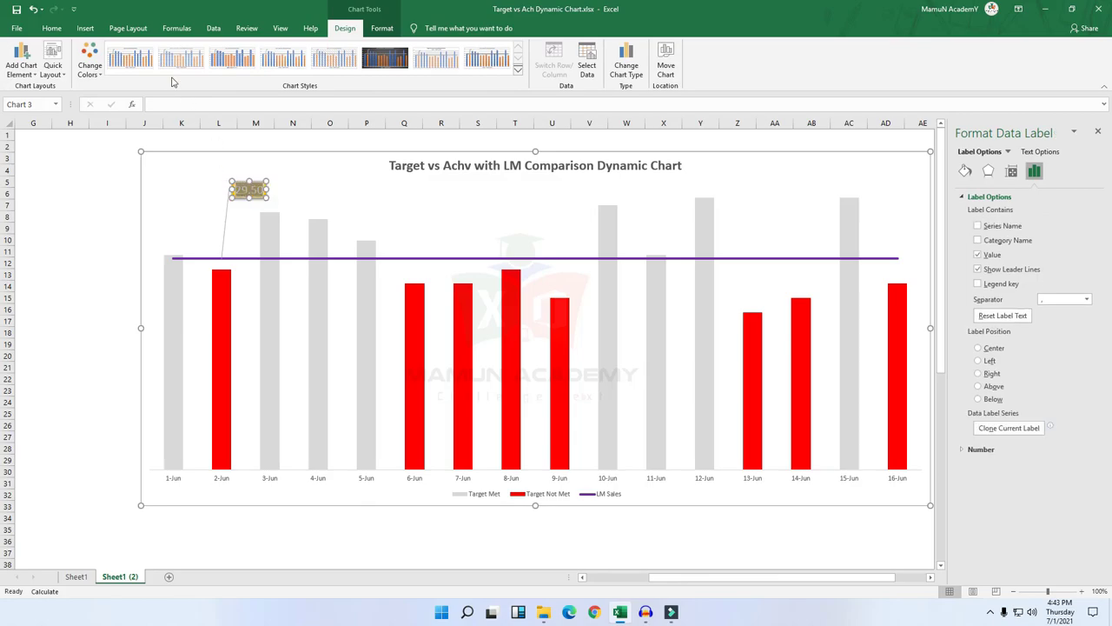
pyautogui.click(52, 28)
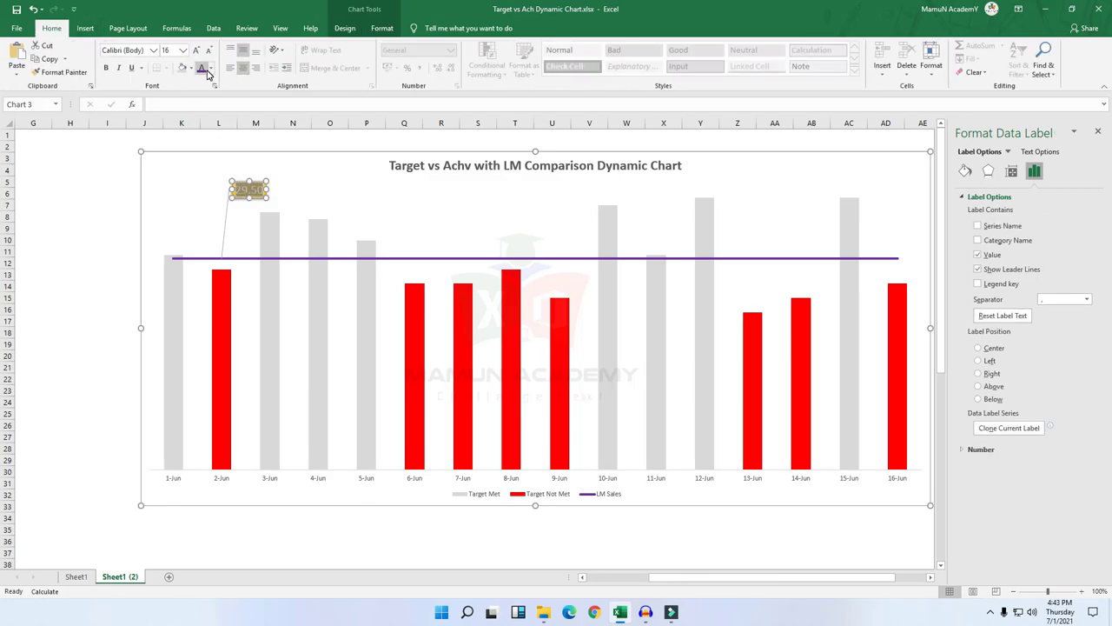
pyautogui.click(205, 71)
pyautogui.click(119, 195)
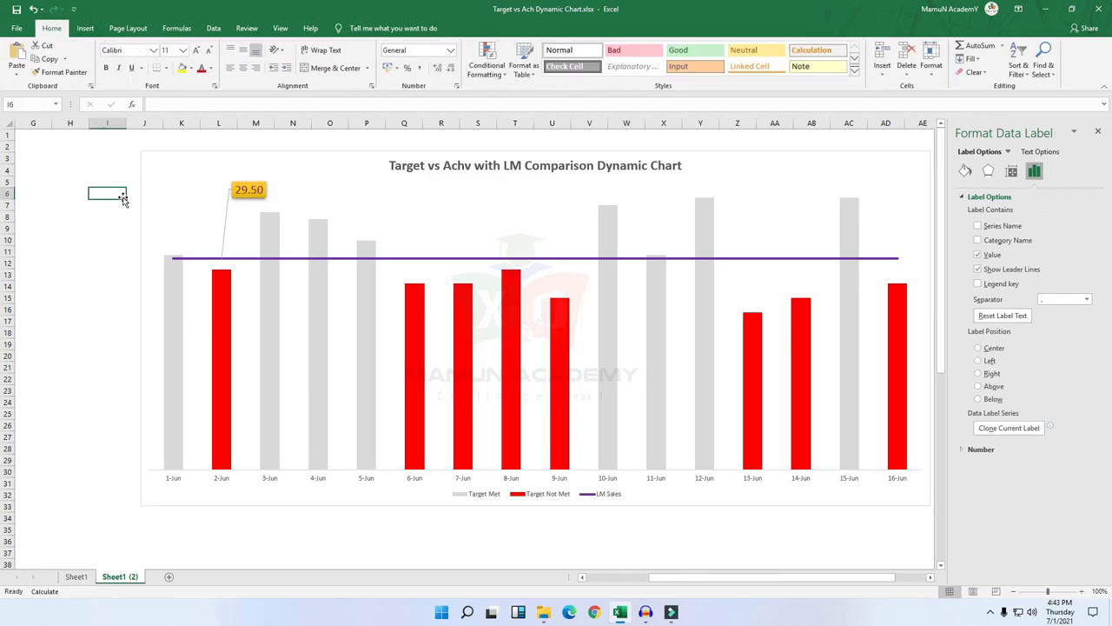
pyautogui.click(1099, 133)
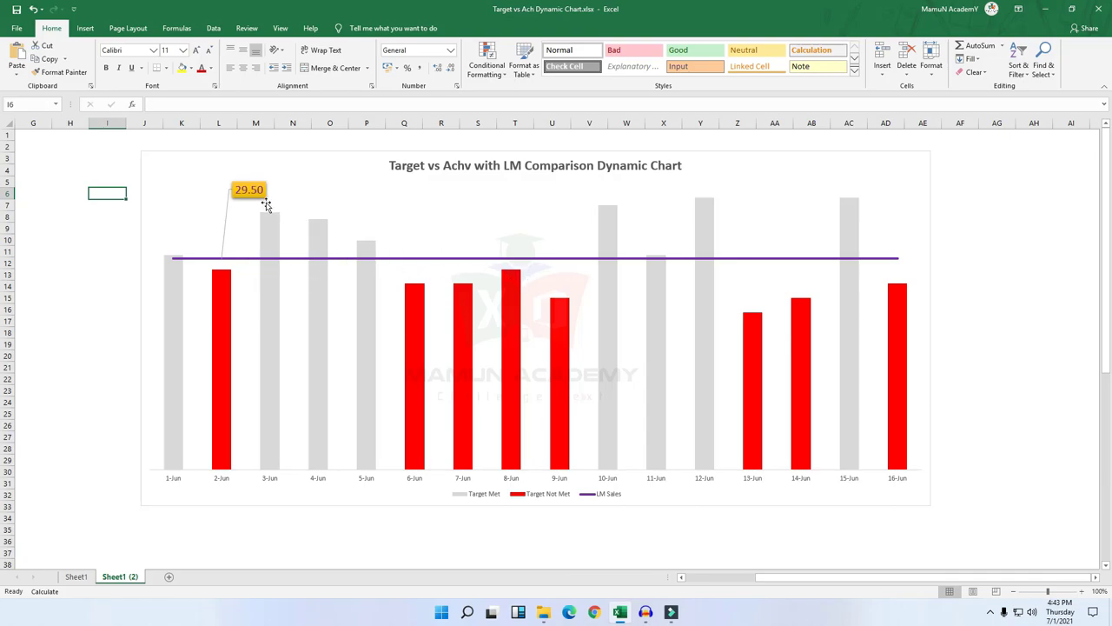
# - Recalculate with F9 so new random Achv values leave grey bars on 2, 4, 6, 9, 14 and 15-Jun
pyautogui.moveTo(222, 417)
pyautogui.press('F9')
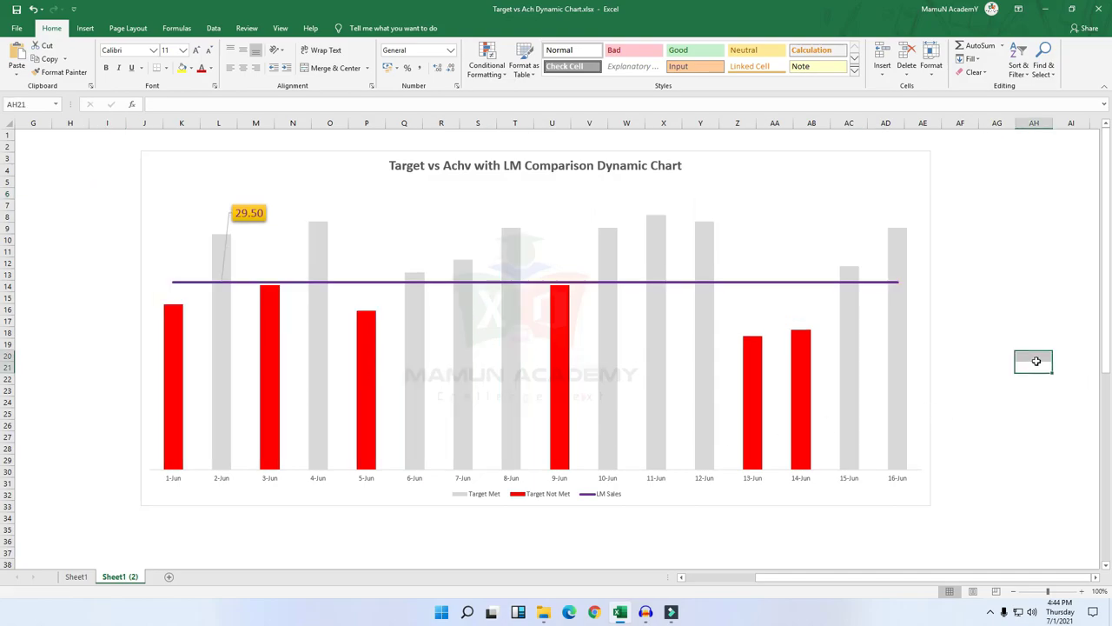
pyautogui.click(1041, 365)
pyautogui.moveTo(610, 347)
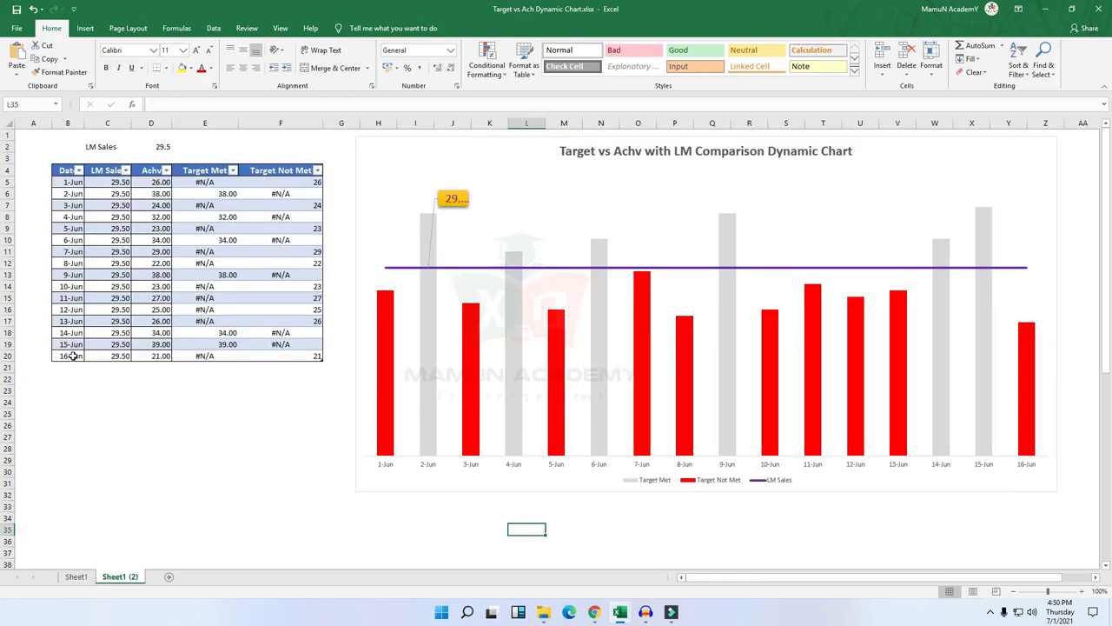
# - Move the extra date rows from 17-Jun up under the table so it runs to 25-Jun
pyautogui.scroll(-1, 154, 340)
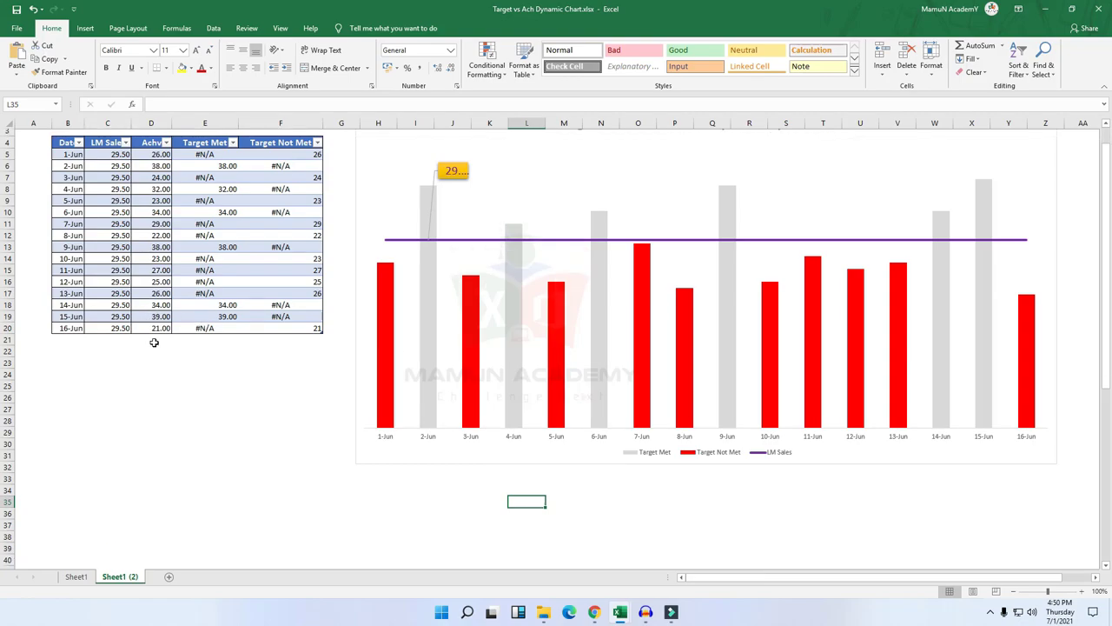
pyautogui.scroll(-3, 154, 340)
pyautogui.scroll(-3, 160, 340)
pyautogui.scroll(-3, 160, 339)
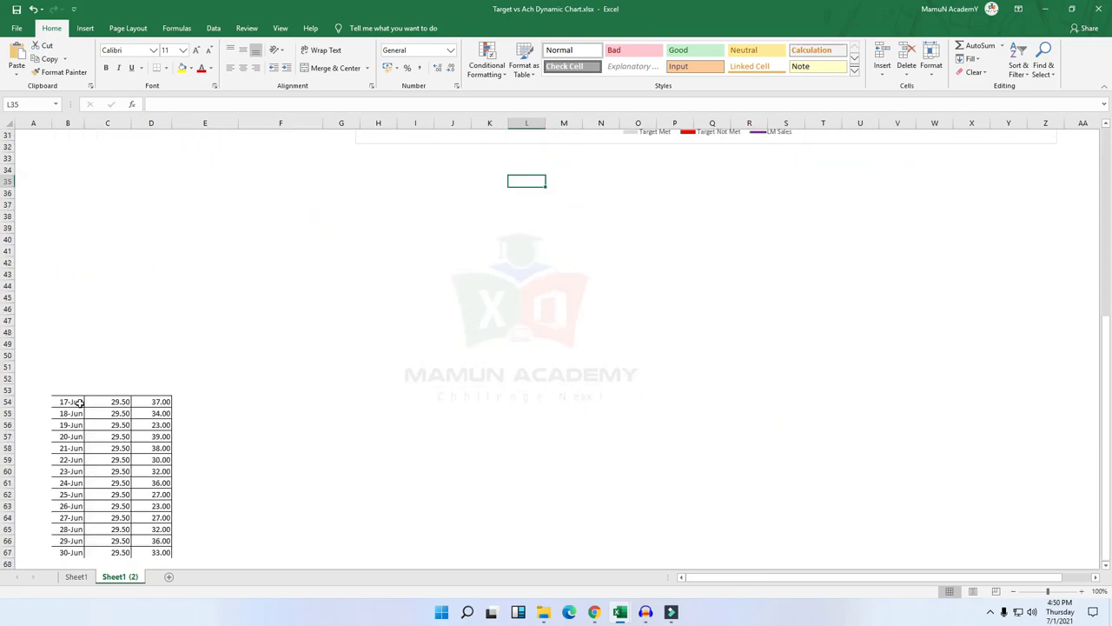
pyautogui.moveTo(79, 401)
pyautogui.mouseDown()
pyautogui.moveTo(159, 496)
pyautogui.moveTo(165, 528)
pyautogui.mouseUp()
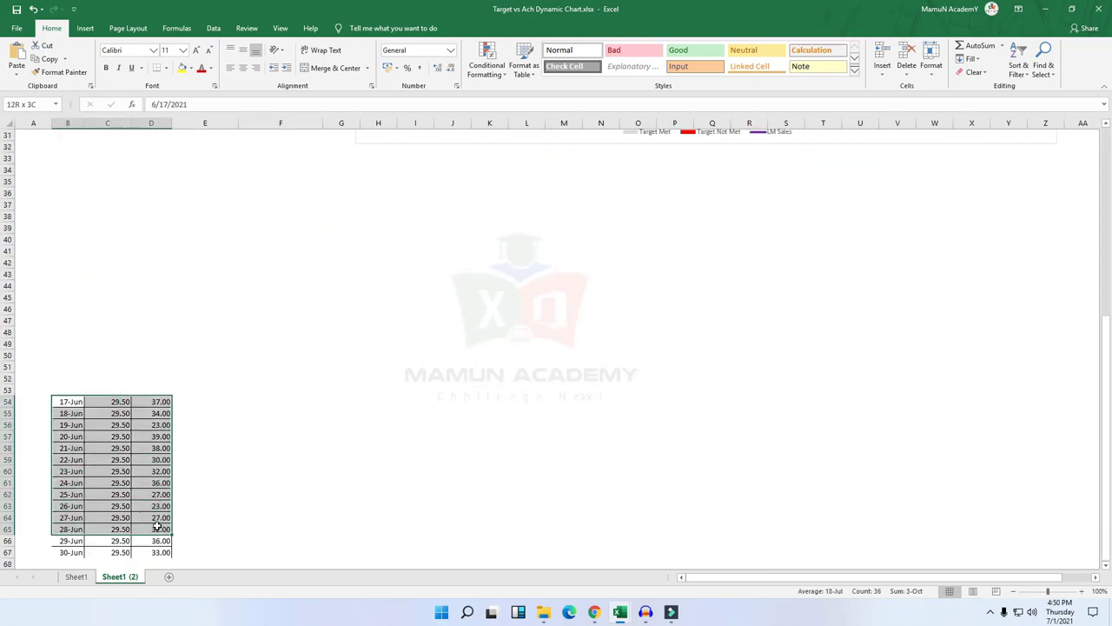
pyautogui.scroll(8, 78, 399)
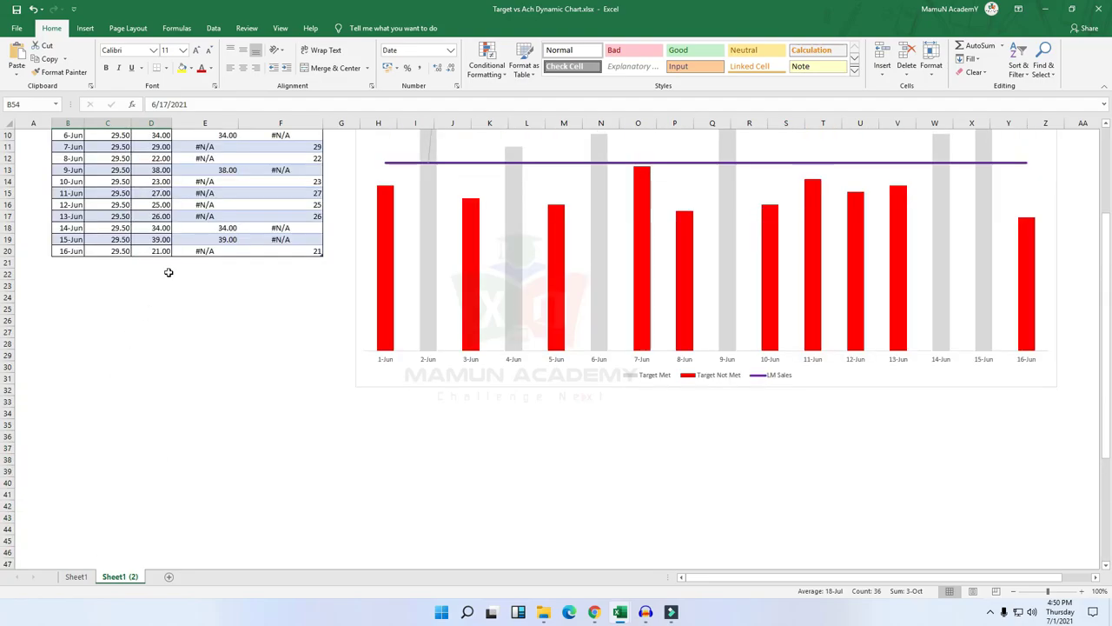
pyautogui.moveTo(79, 275); pyautogui.dragTo(87, 390)
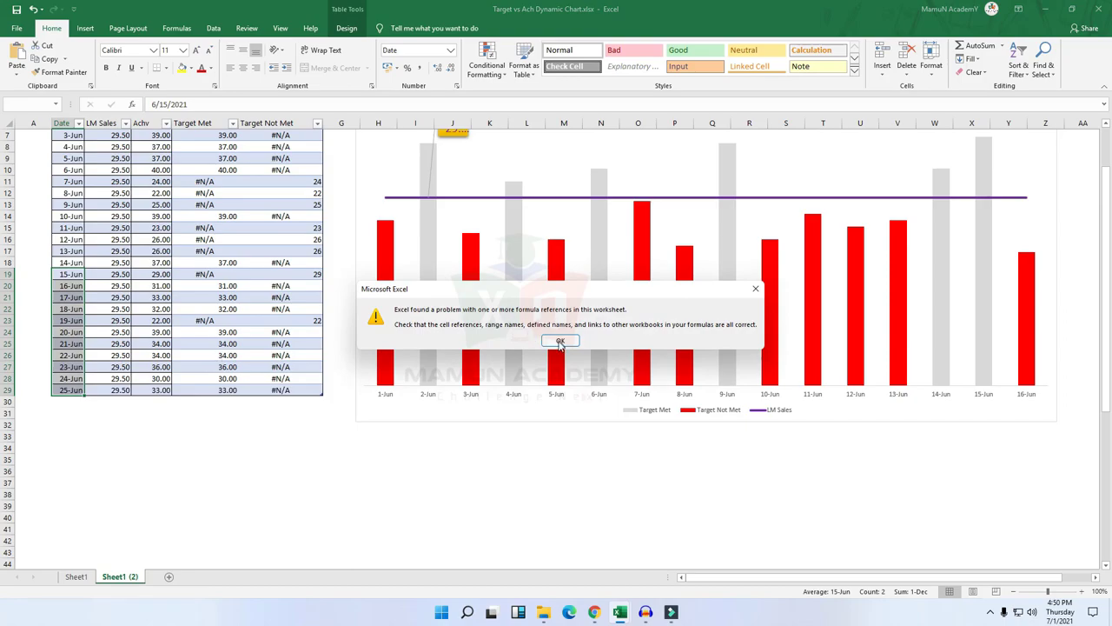
pyautogui.click(560, 342)
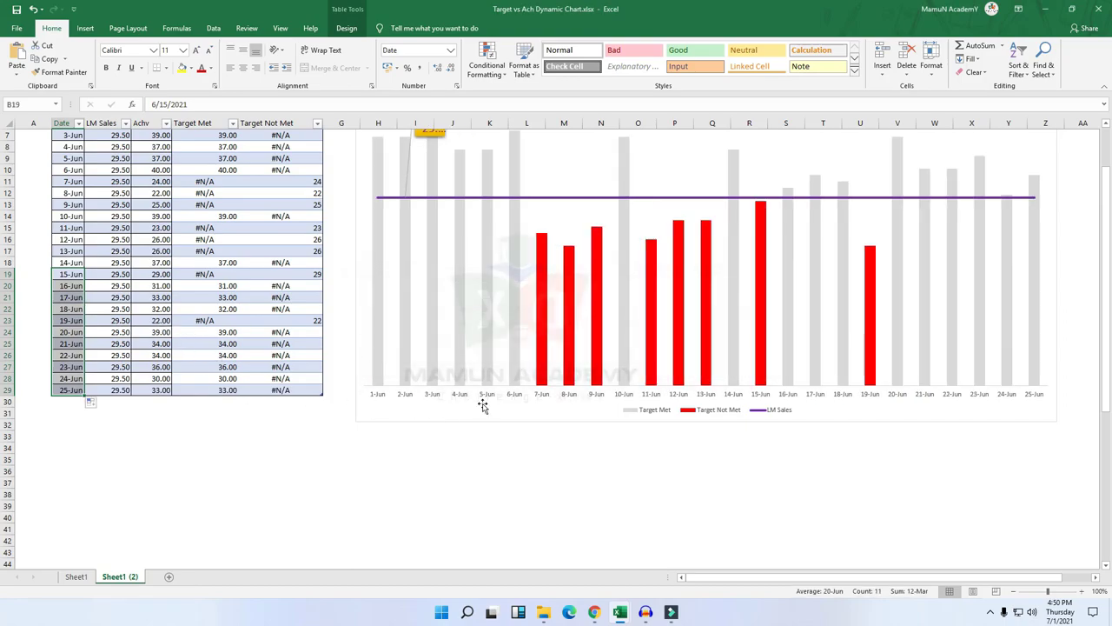
# - Select the chart and drag it wider toward the left
pyautogui.scroll(1, 799, 454)
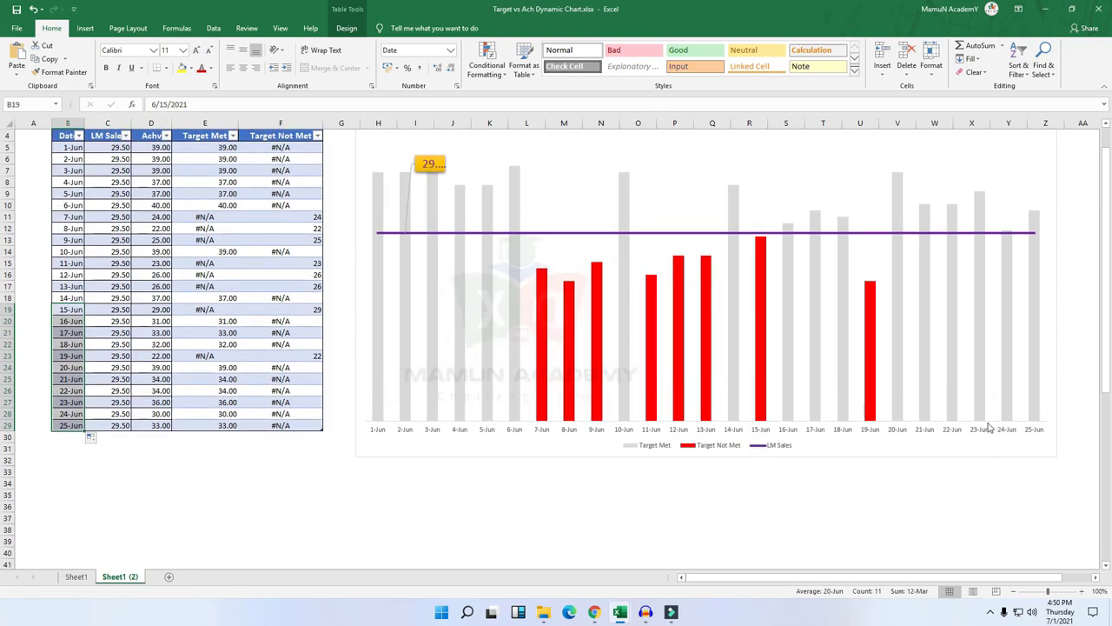
pyautogui.click(357, 277)
pyautogui.moveTo(354, 279); pyautogui.dragTo(27, 280)
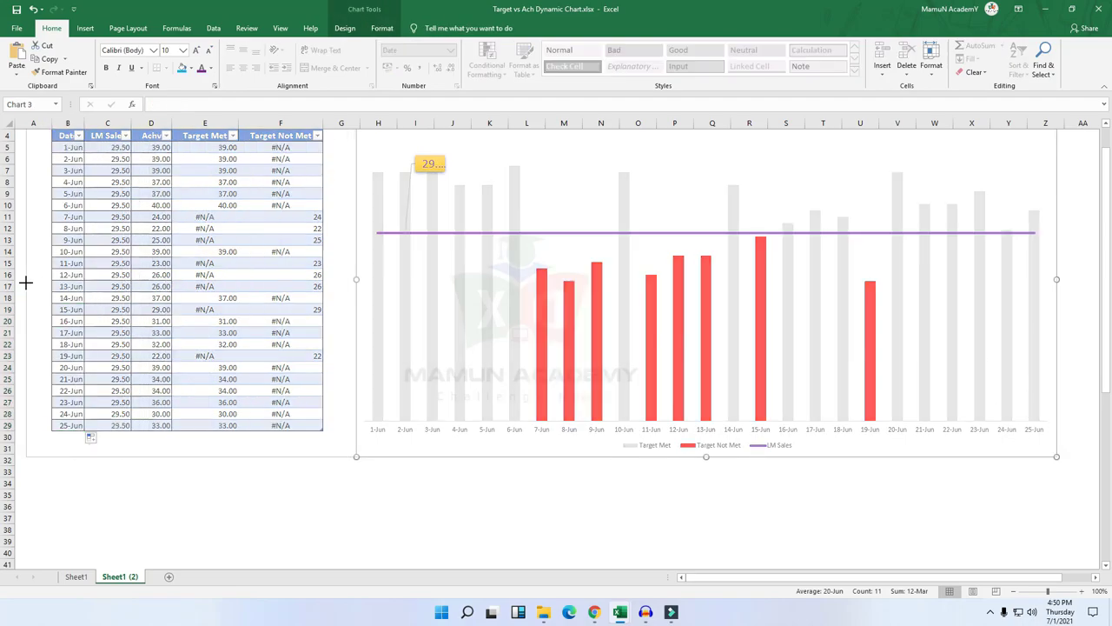
# - Shift the chart right to uncover the table and check the 24-Jun and 25-Jun dates
pyautogui.scroll(1, 467, 321)
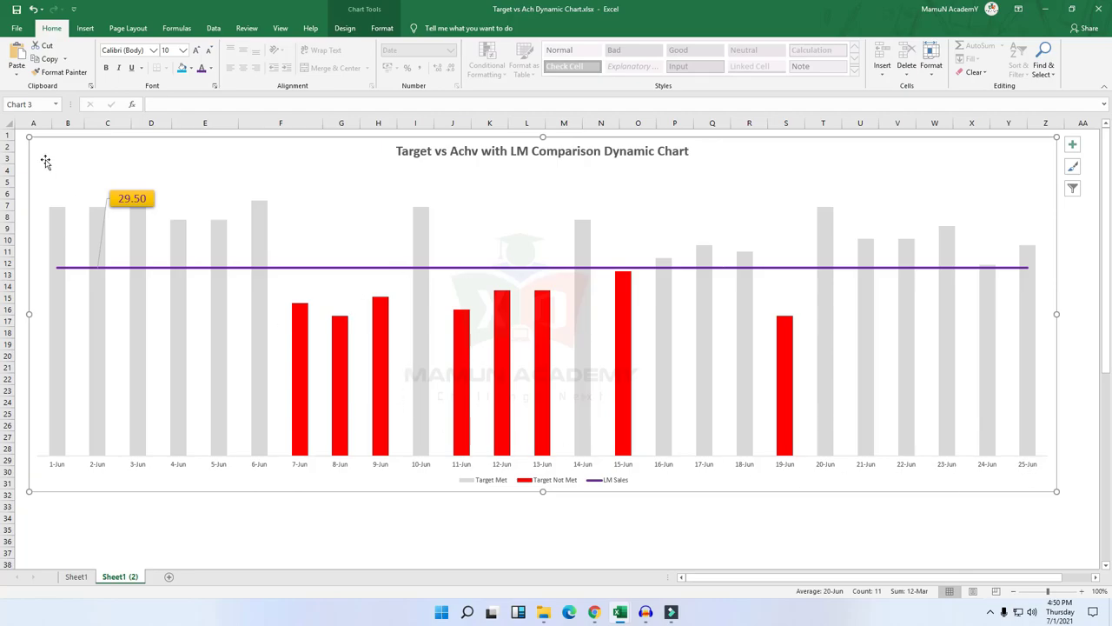
pyautogui.moveTo(44, 156); pyautogui.dragTo(111, 158)
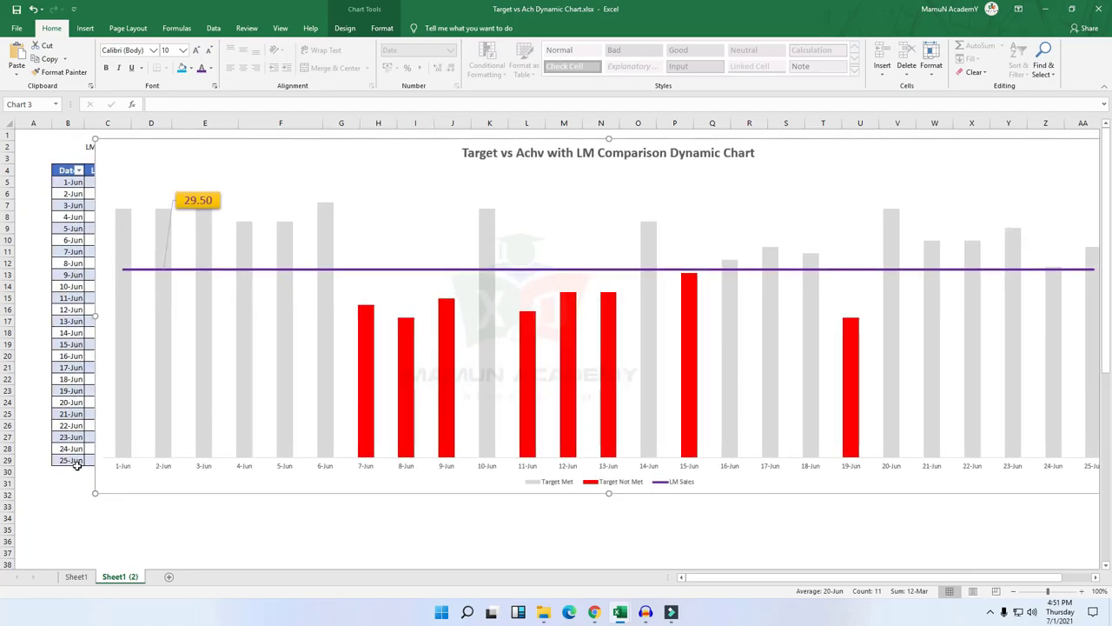
pyautogui.moveTo(75, 449); pyautogui.dragTo(75, 461)
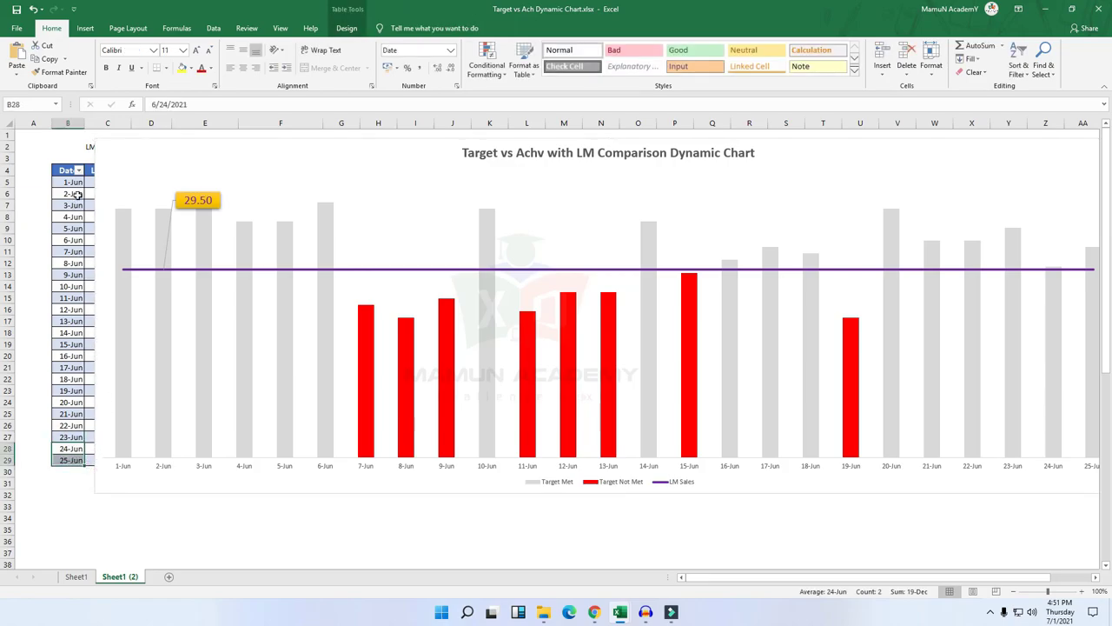
# - Recalculate twice with F9 to refresh the random values across all 25 days
pyautogui.click(722, 517)
pyautogui.press('F9')
pyautogui.press('F9')
pyautogui.press('F9')
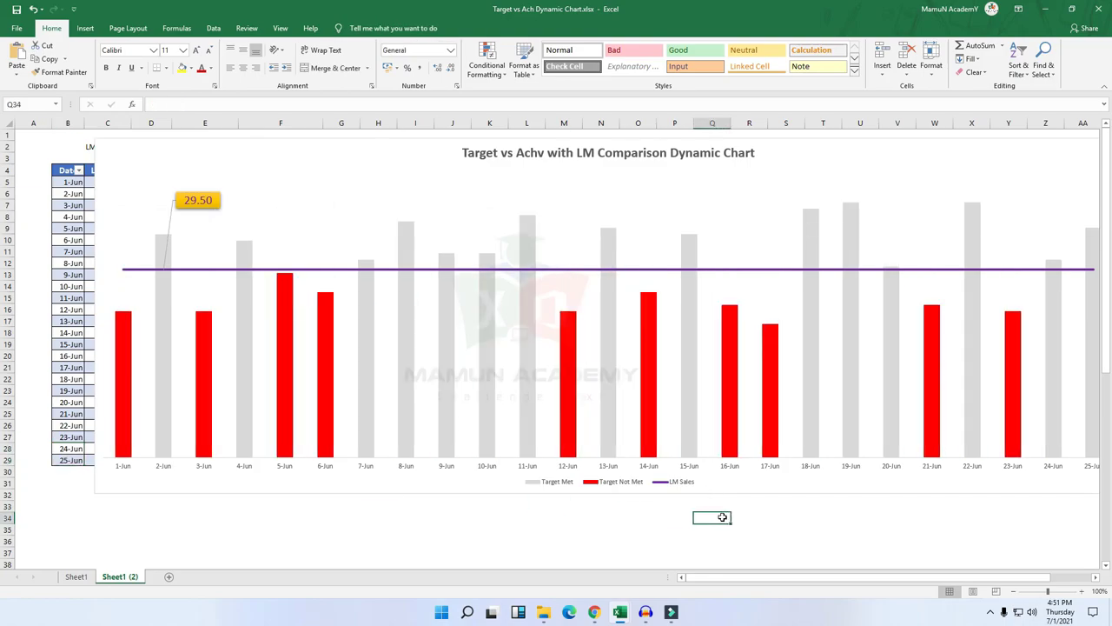
pyautogui.press('F9')
# - Move the chart further right and select the LM Sales values from 1-Jun to 25-Jun
pyautogui.moveTo(866, 577); pyautogui.dragTo(862, 574)
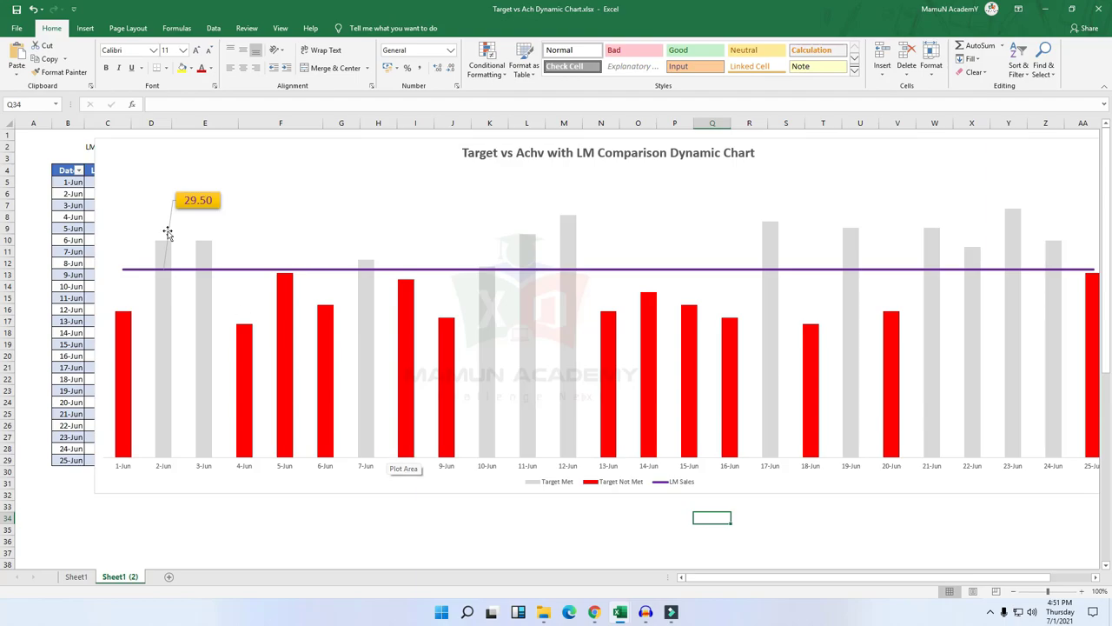
pyautogui.moveTo(114, 153); pyautogui.dragTo(206, 161)
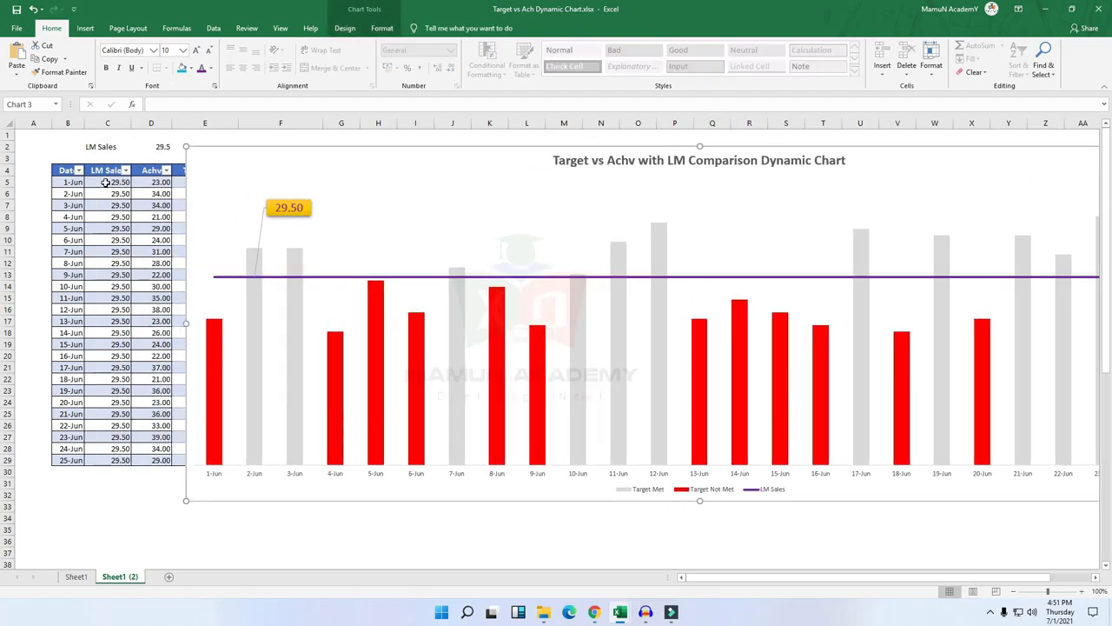
pyautogui.moveTo(105, 183); pyautogui.dragTo(117, 459)
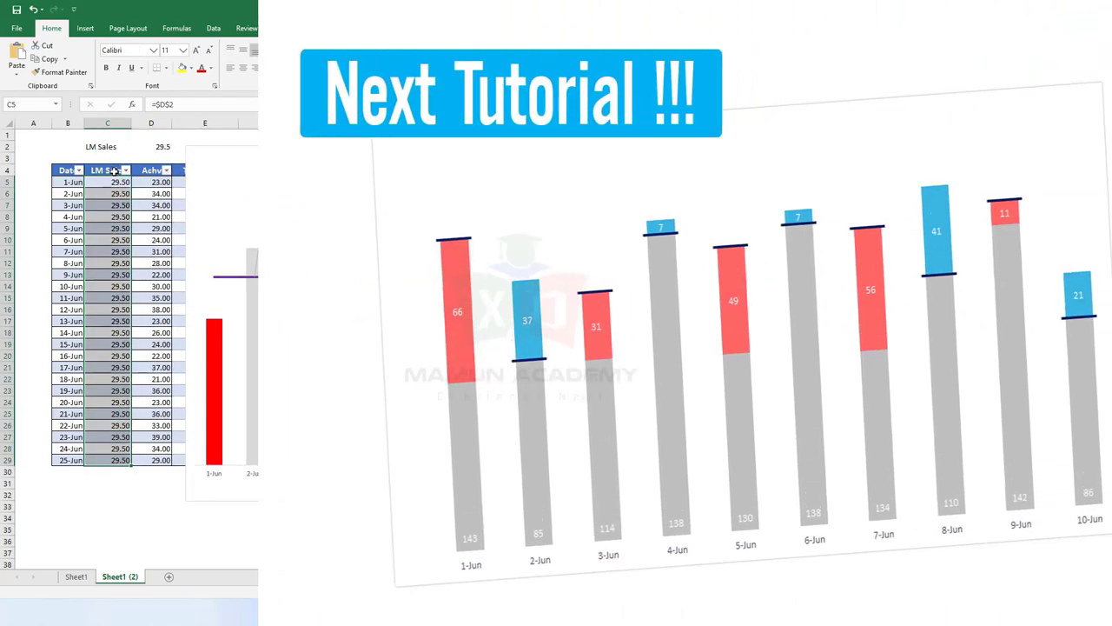
pyautogui.click(114, 171)
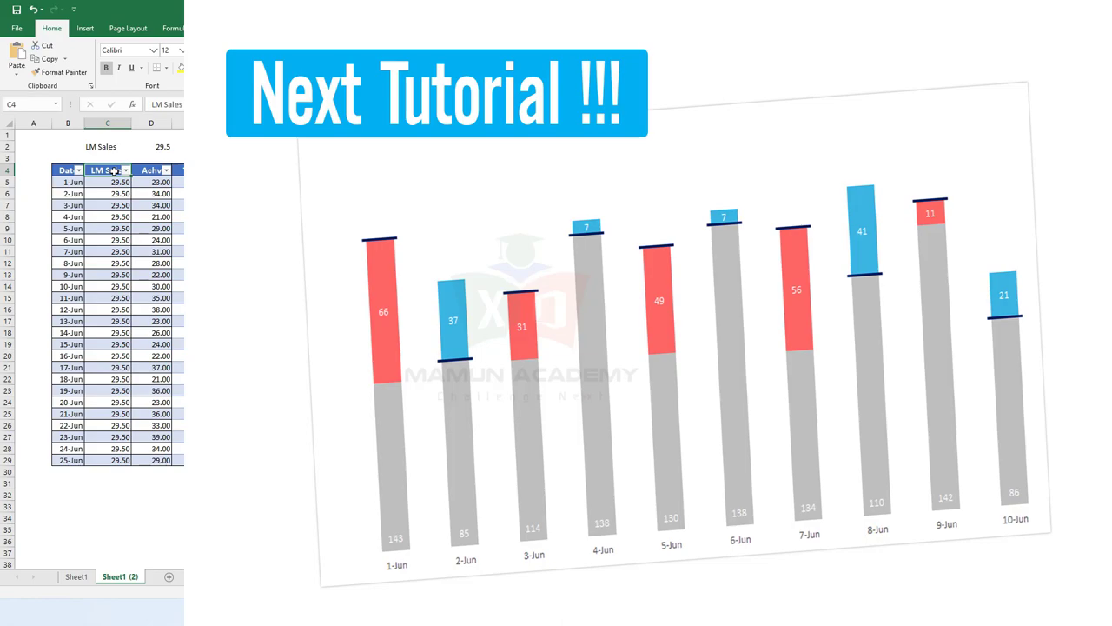
pyautogui.press('Down')
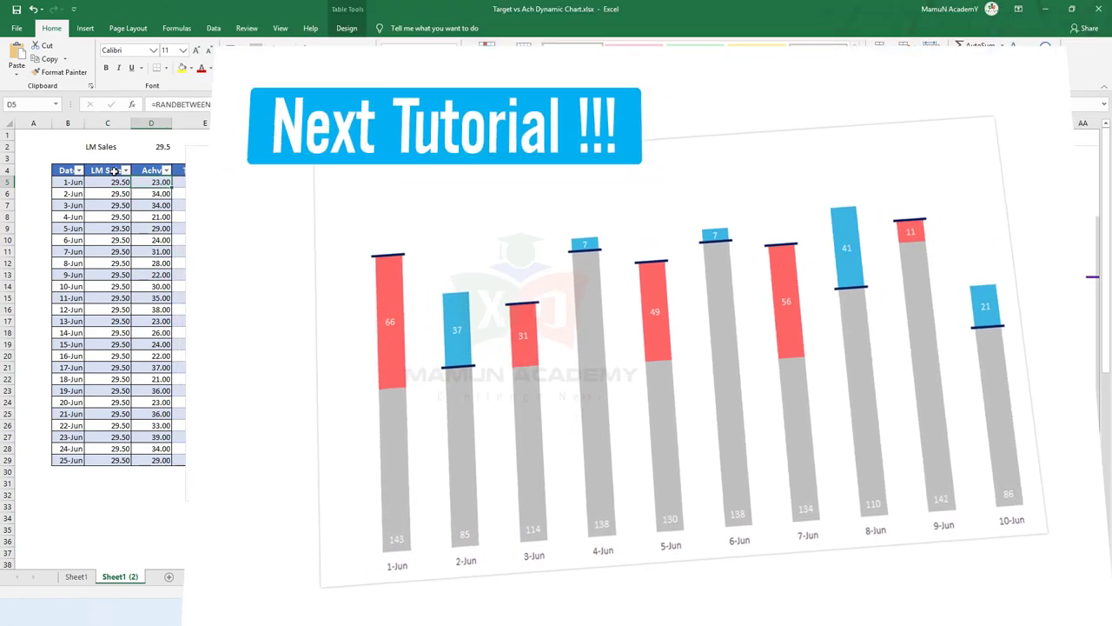
pyautogui.press('Right')
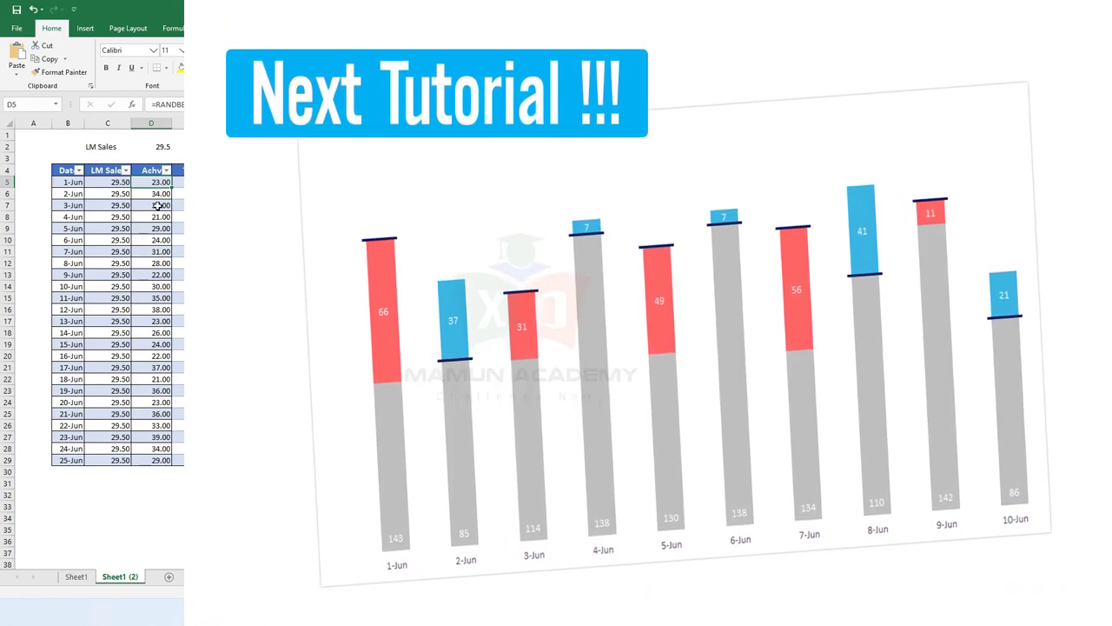
pyautogui.moveTo(120, 183); pyautogui.dragTo(128, 460)
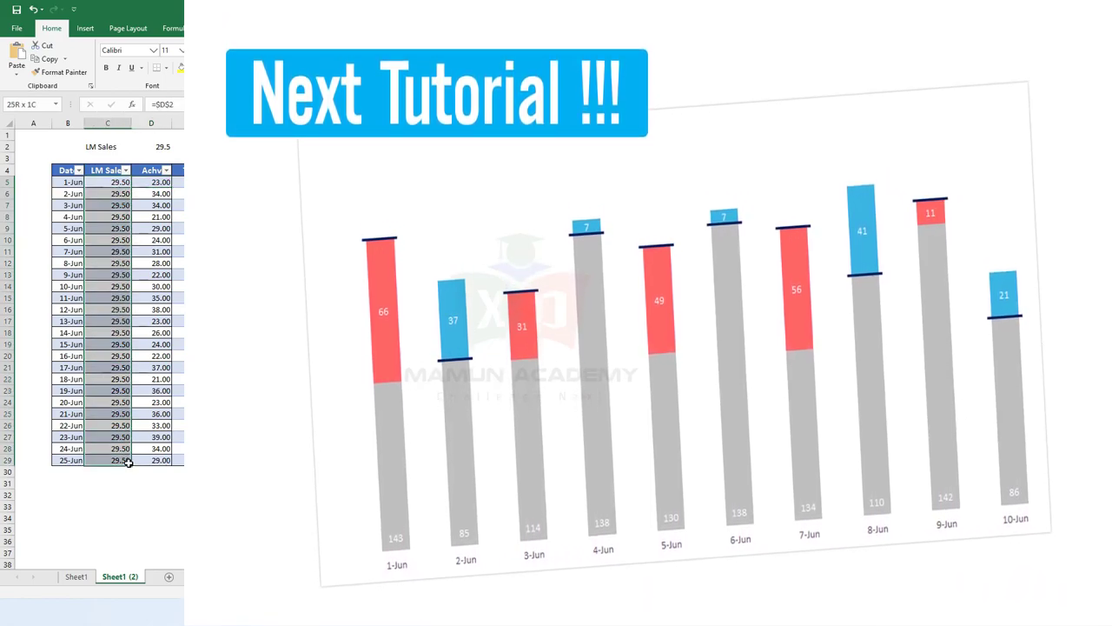